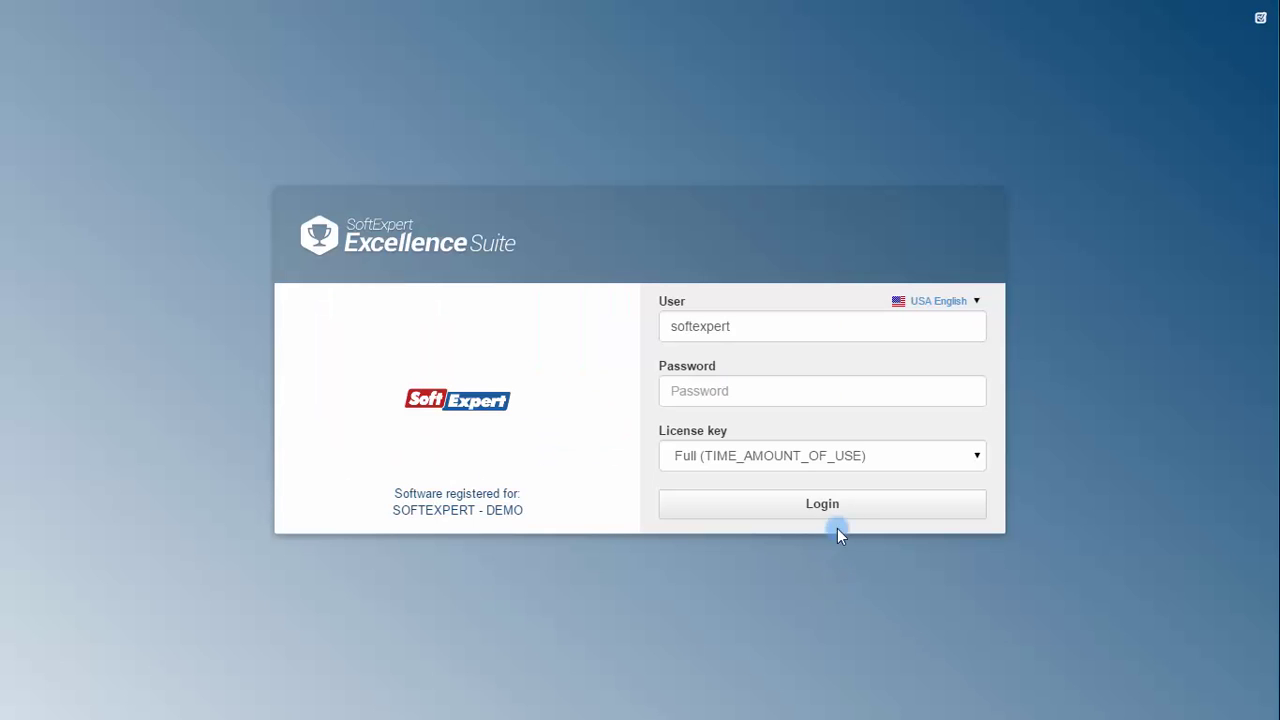
Step: Sign in to SoftExpert Excellence Suite with the account password
click(889, 390)
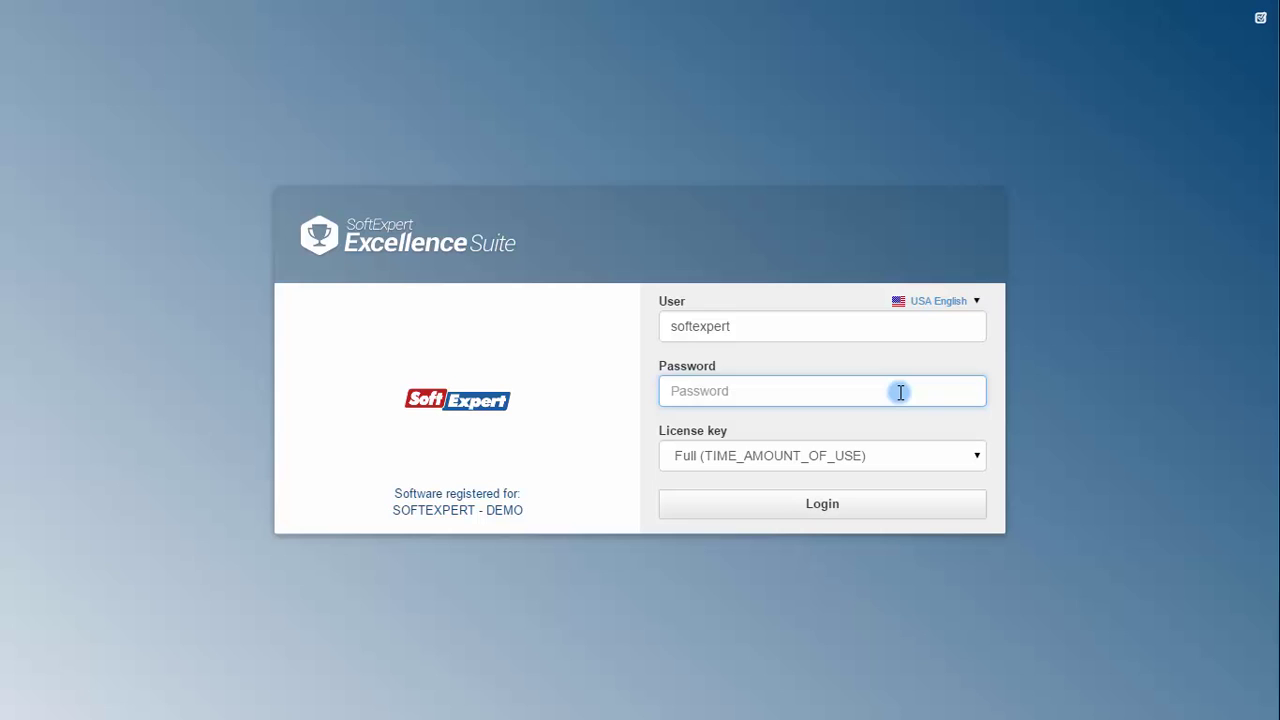
click(846, 510)
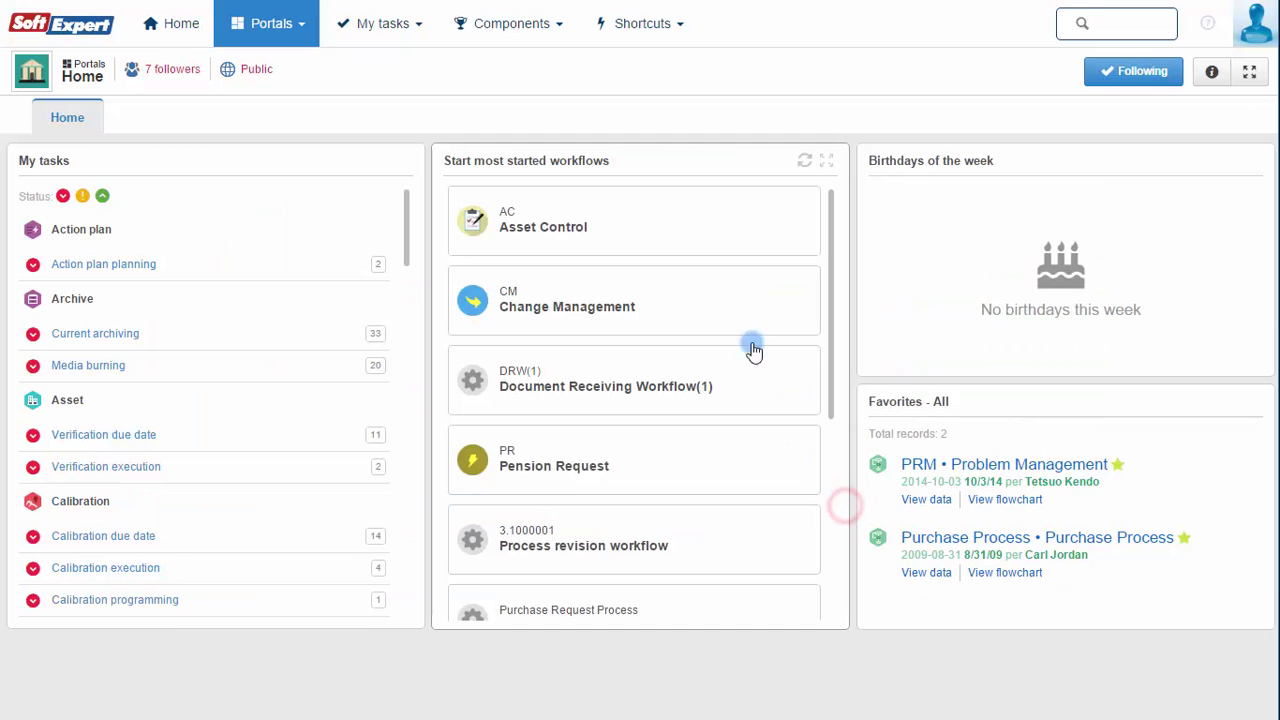
Step: Open the PRM - Problem Management process record from the Process component for editing
click(508, 23)
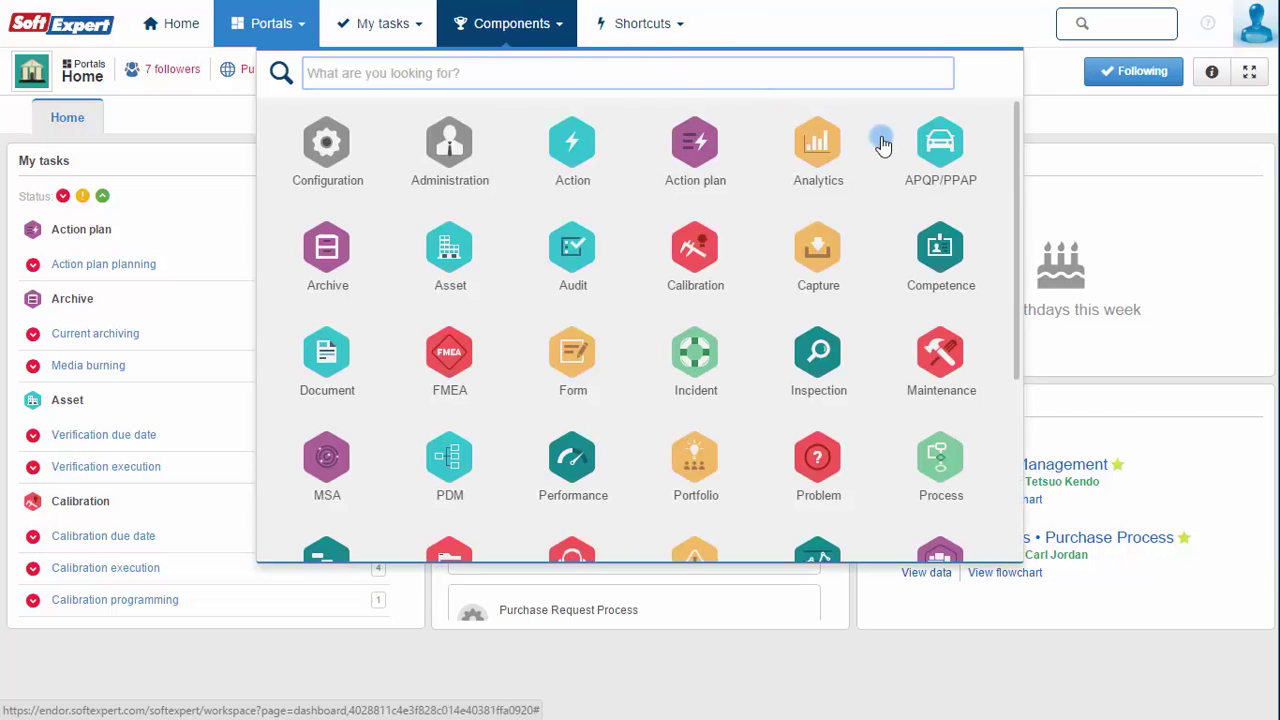
click(948, 462)
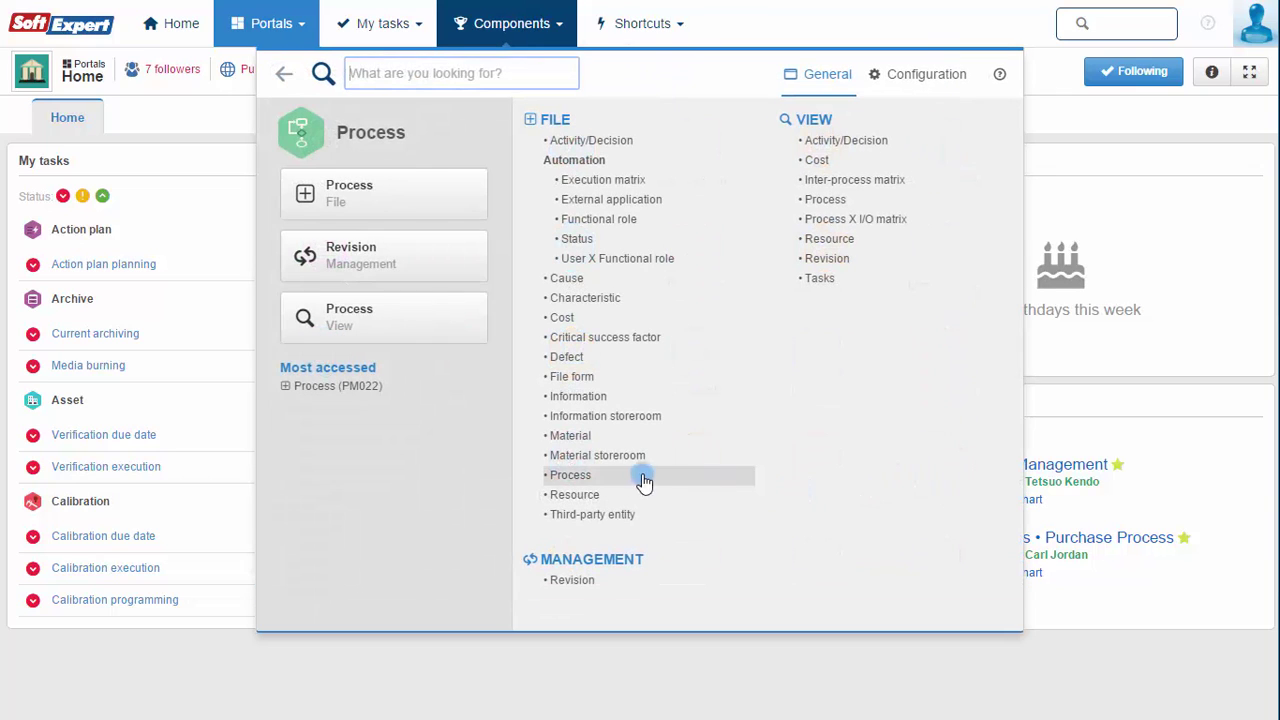
click(571, 479)
click(567, 188)
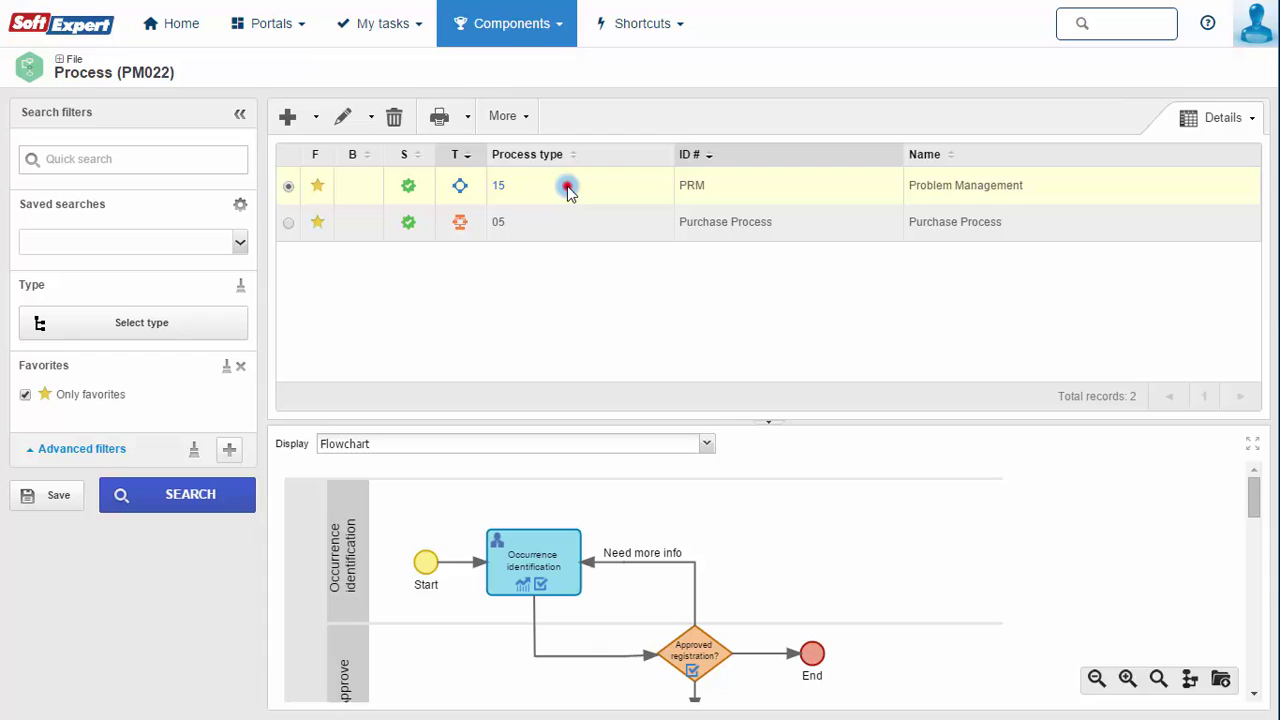
click(342, 116)
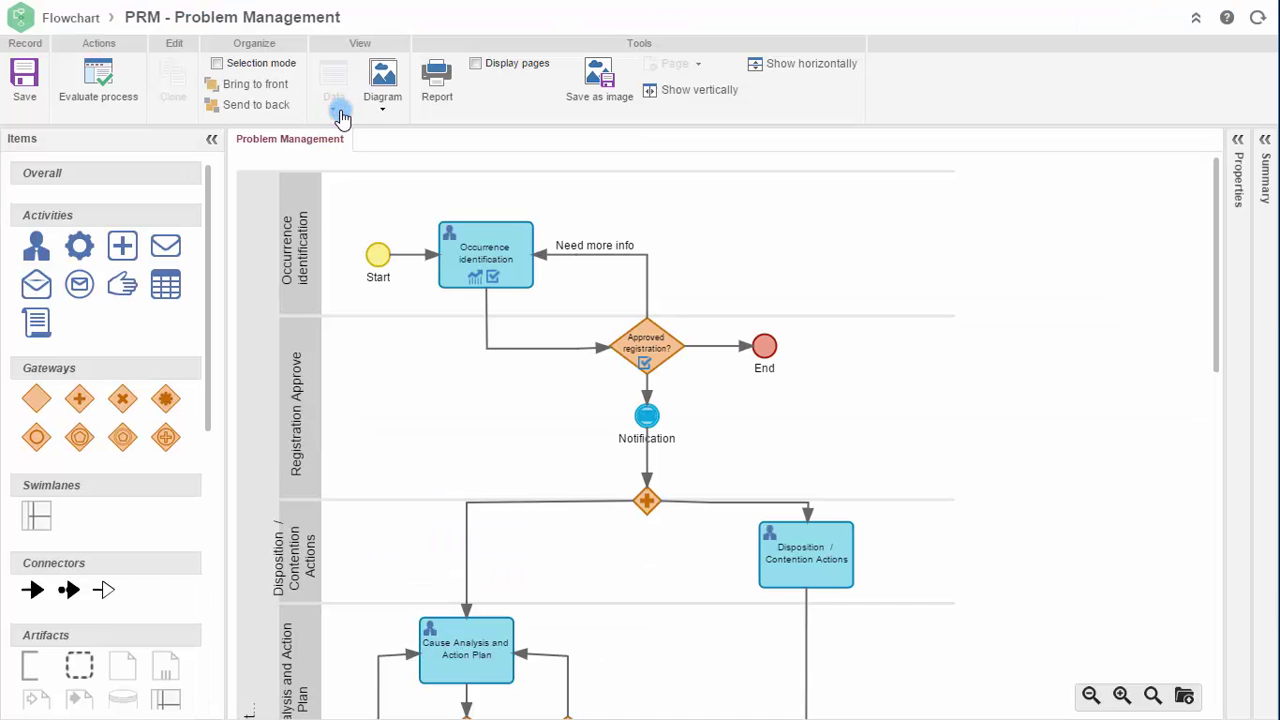
Step: Open the Occurrence identification activity's attribute configuration
click(504, 258)
double_click(504, 258)
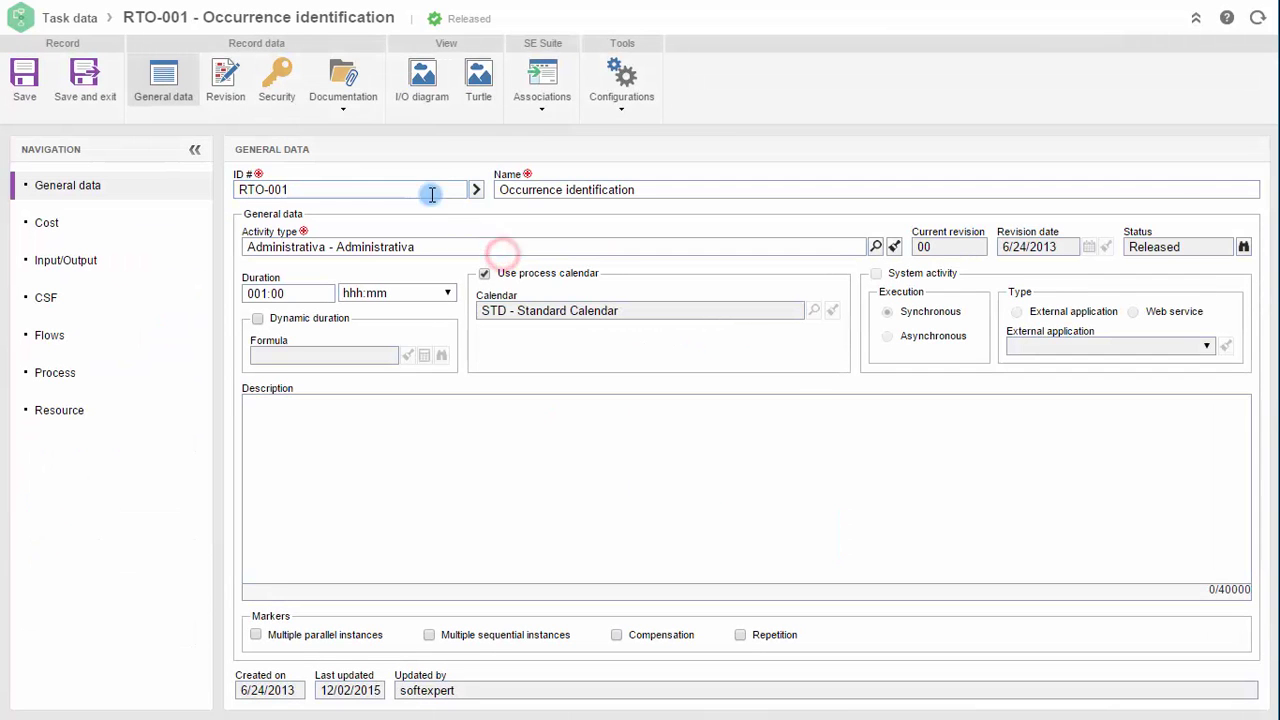
click(349, 114)
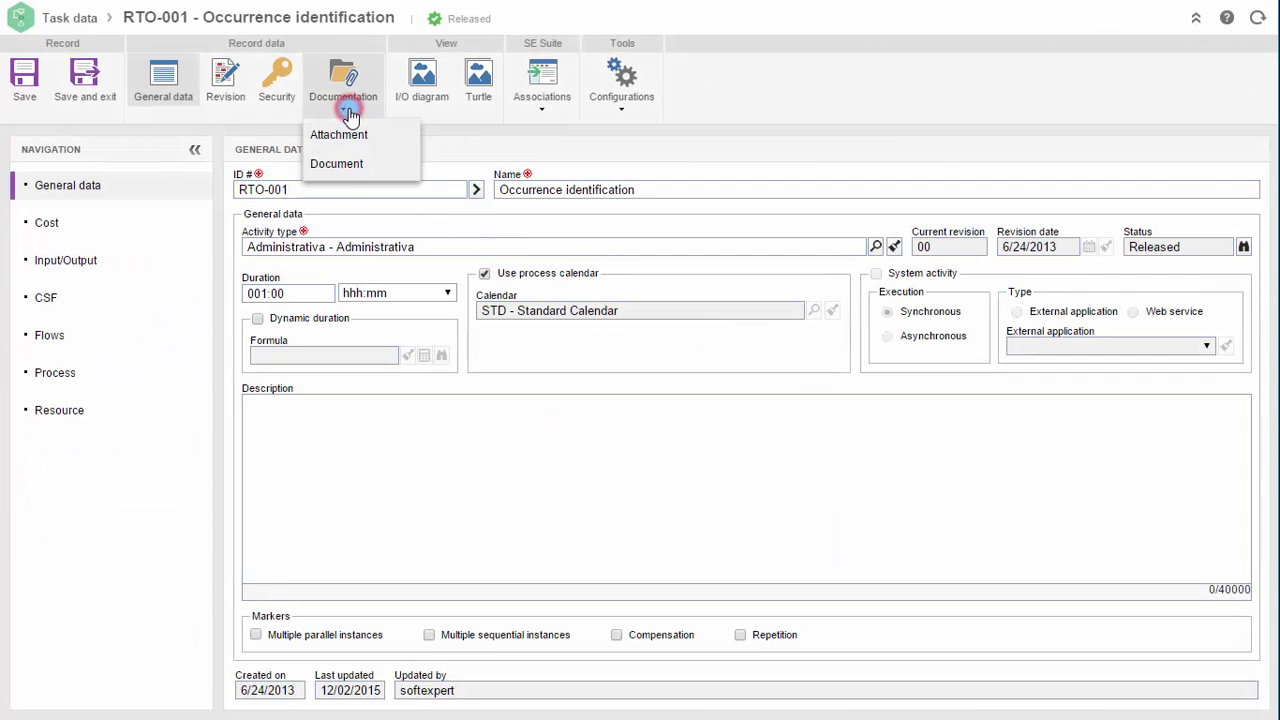
click(544, 117)
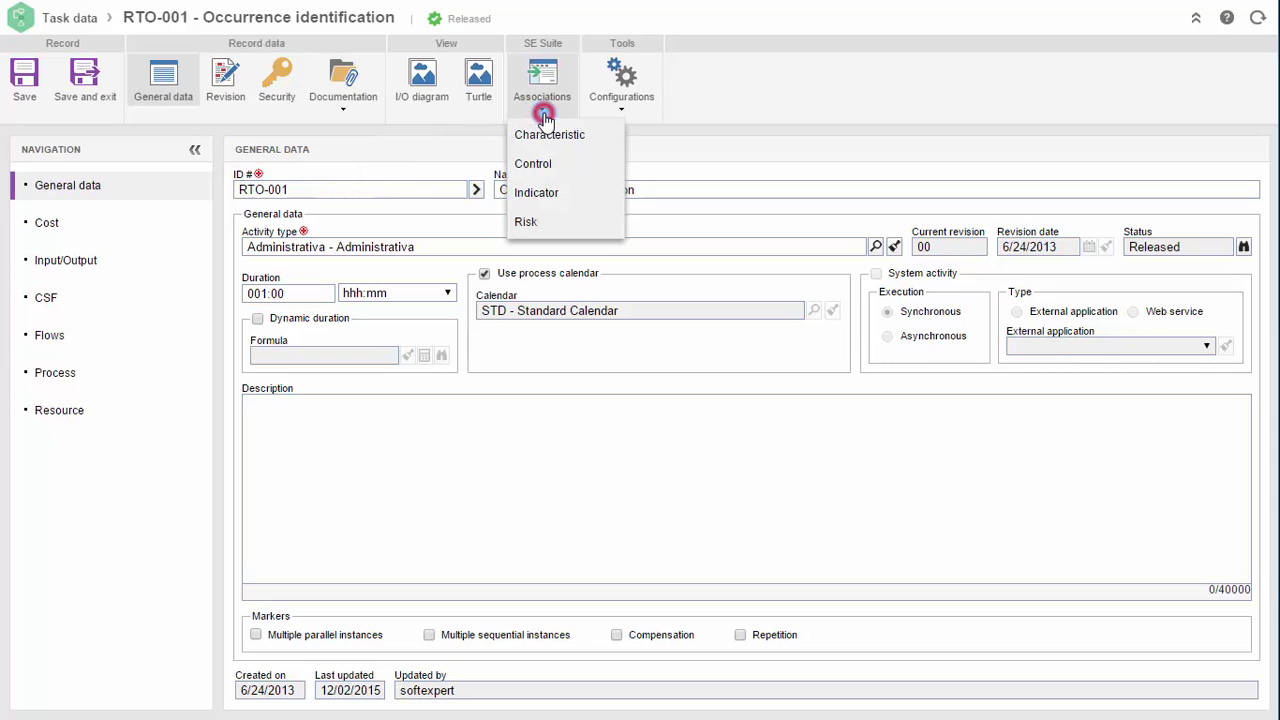
click(647, 115)
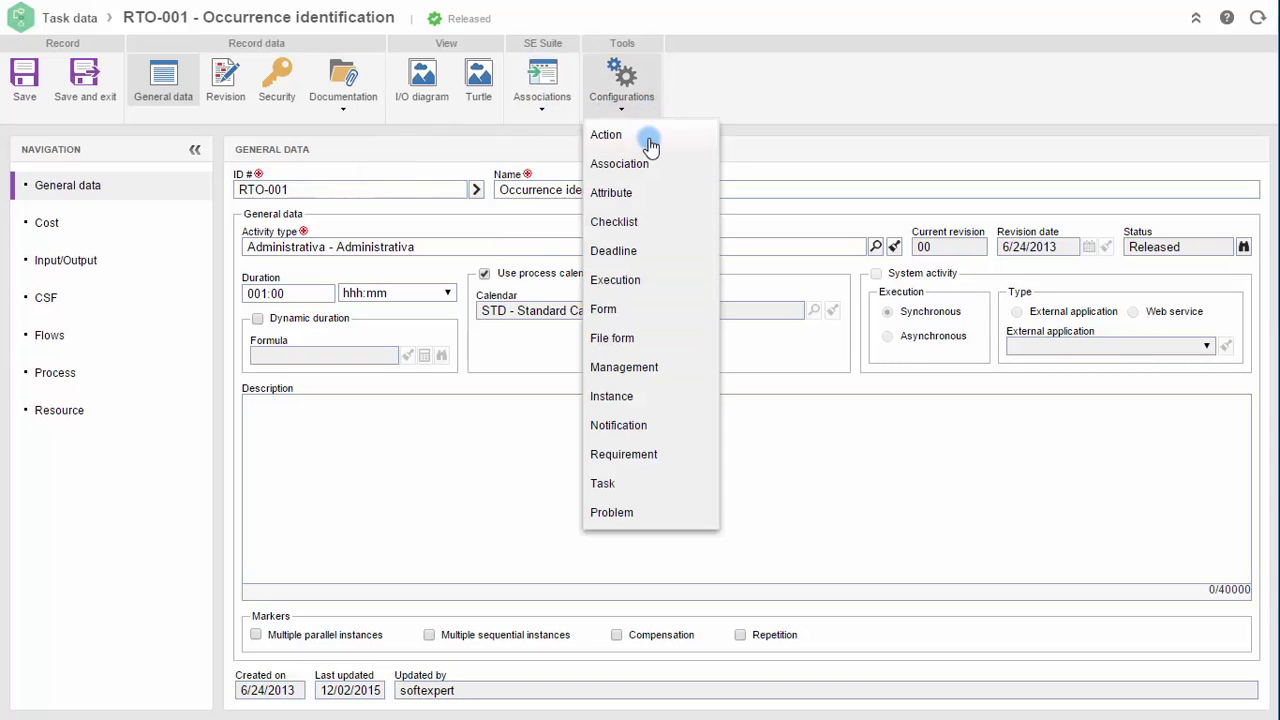
click(655, 198)
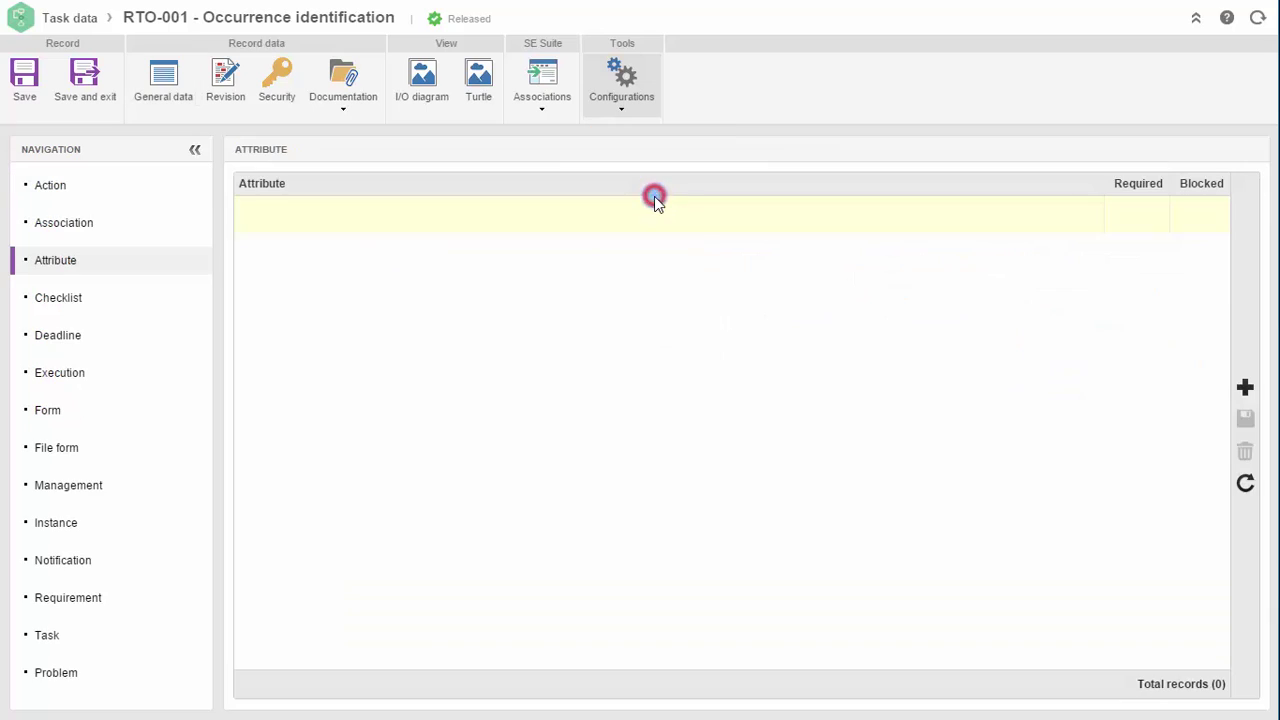
Step: Add the Client ID, Client, Contact and Occurrence department attributes to the activity
click(1245, 387)
click(374, 399)
click(379, 606)
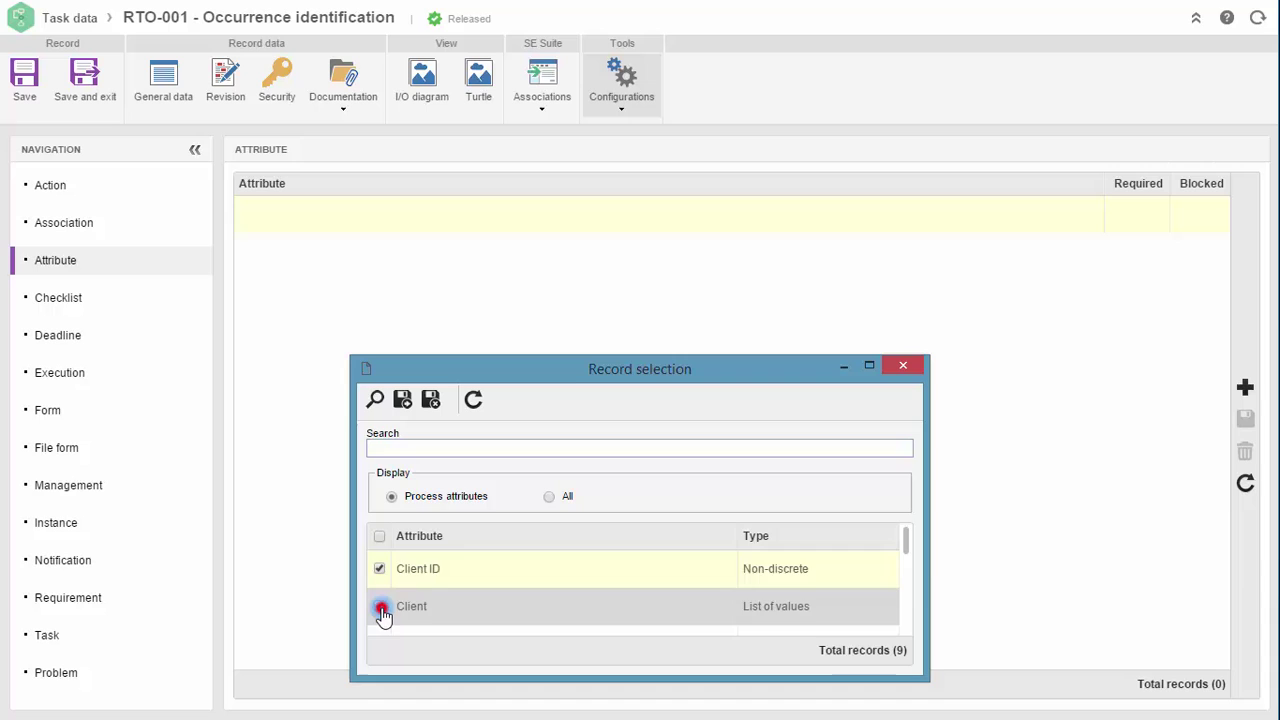
drag(904, 536, 904, 561)
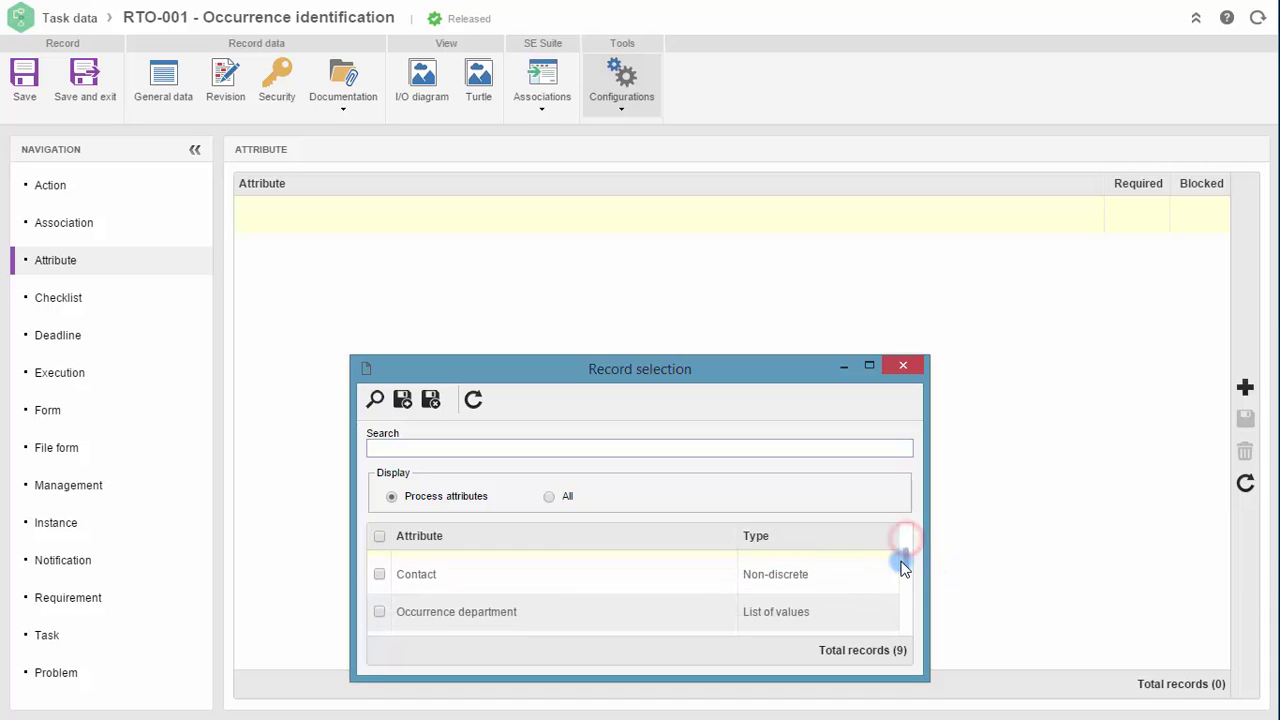
click(379, 567)
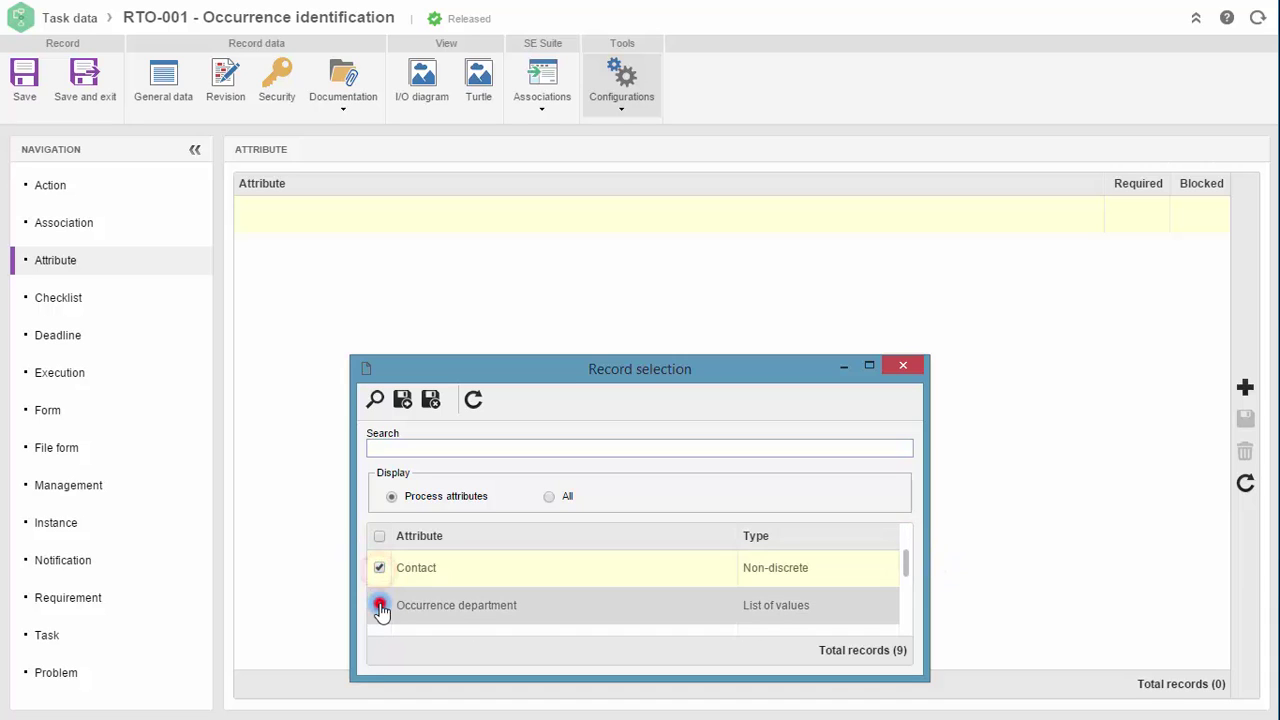
click(379, 605)
click(430, 399)
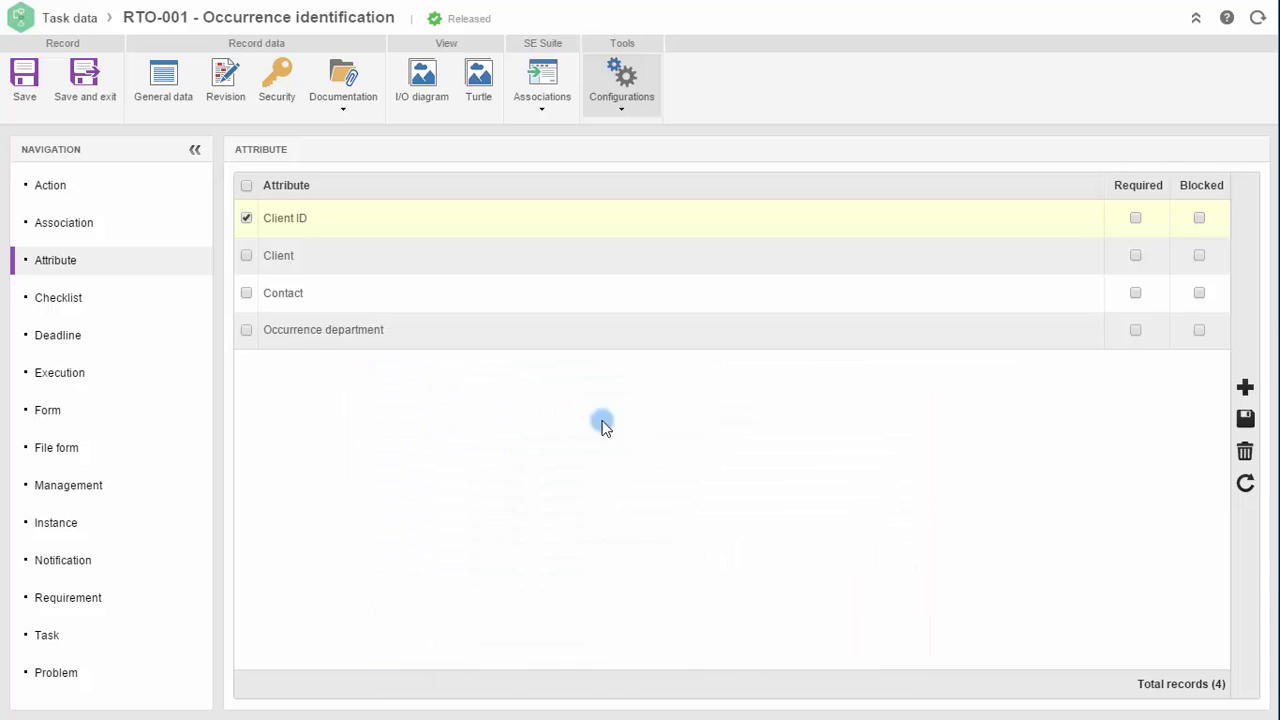
Step: Block Client ID and Occurrence department, require Client and Contact, and save the activity
click(1199, 217)
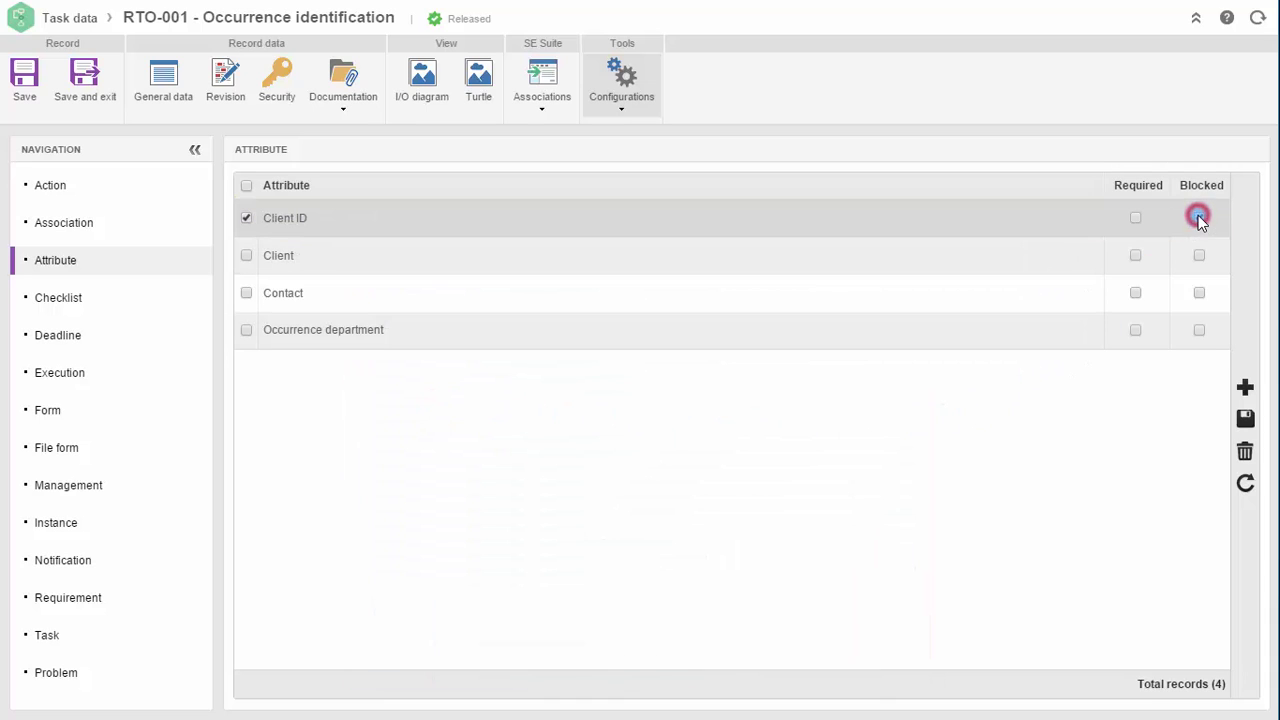
click(1135, 255)
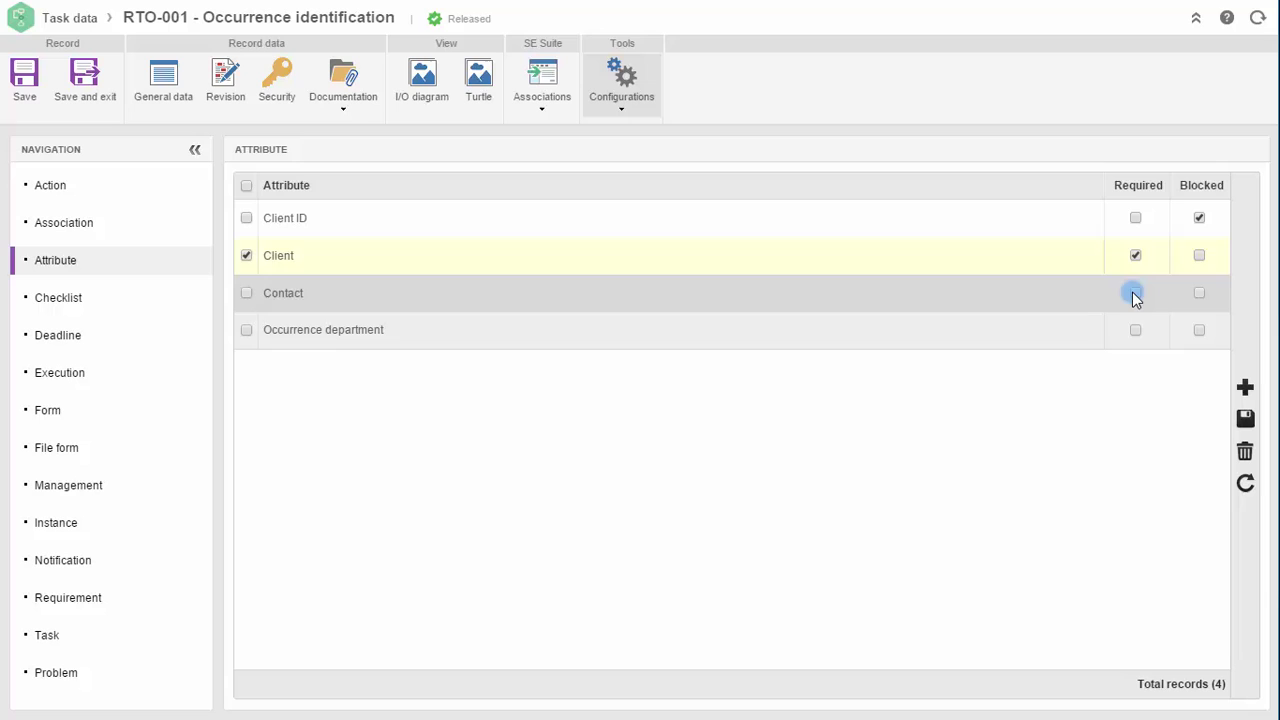
click(1135, 292)
click(1199, 330)
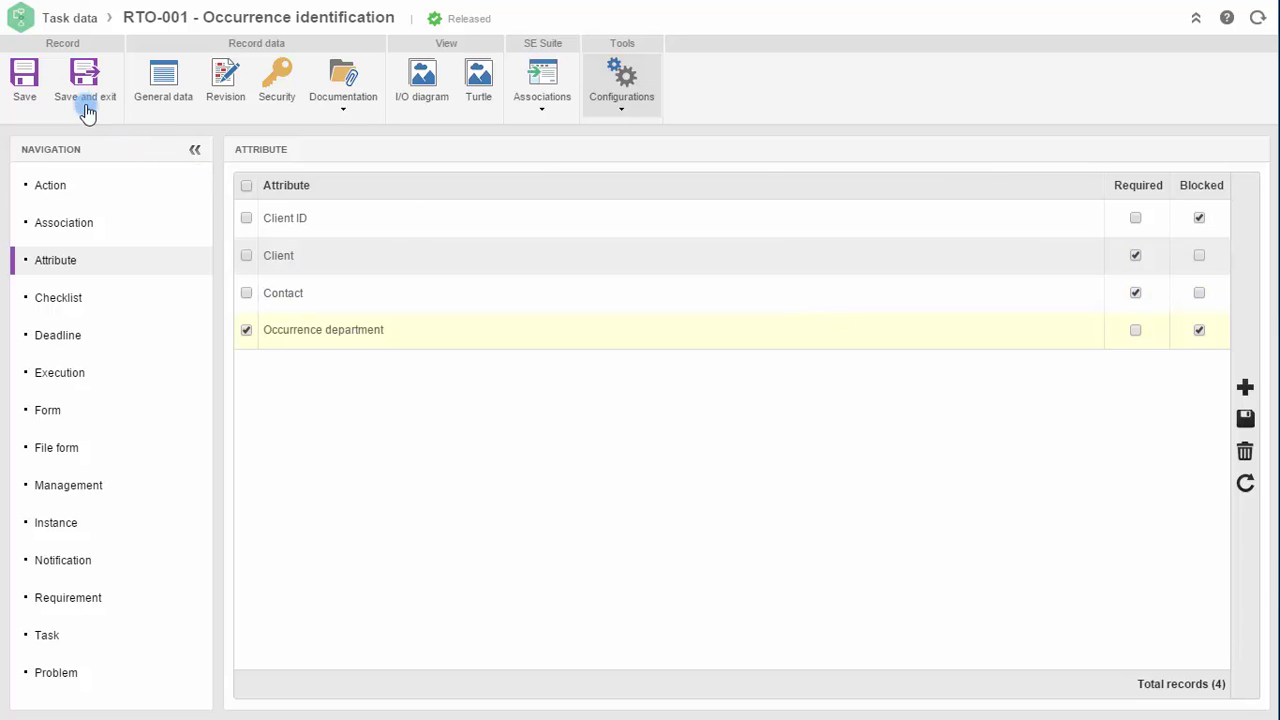
click(80, 76)
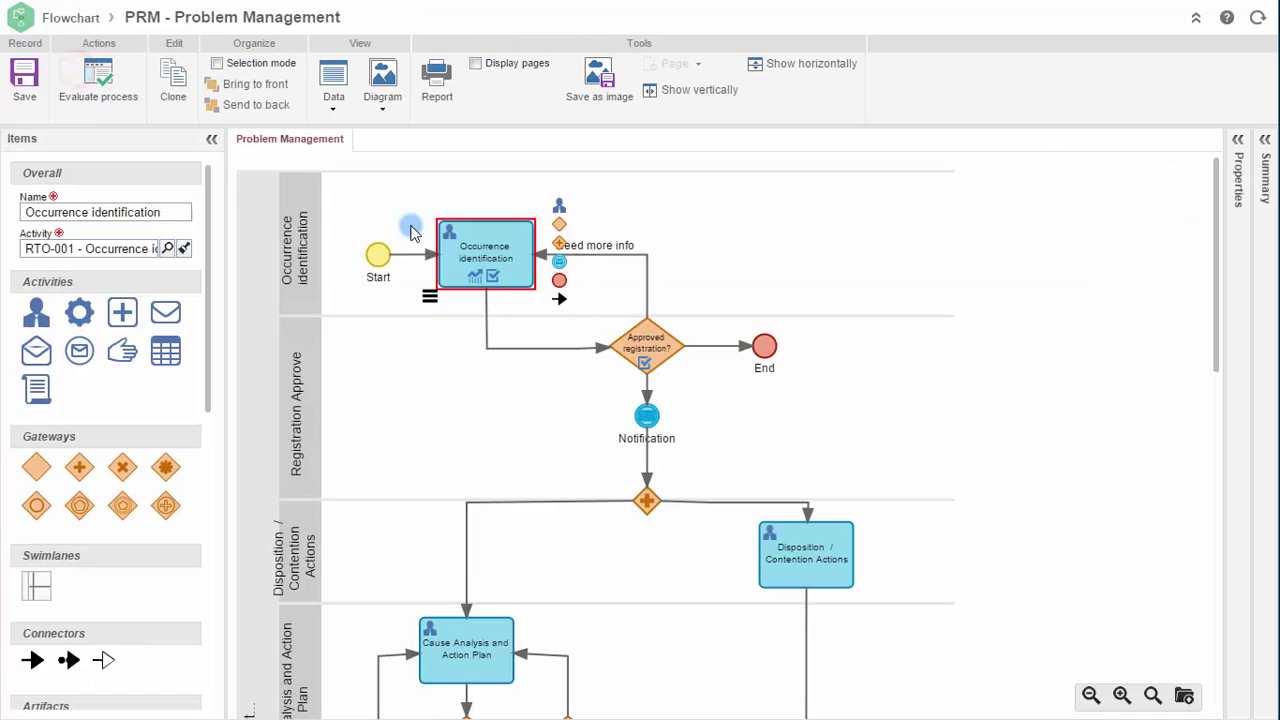
Step: Review the Communication activity's attributes, notification and deadline settings
mouse_move(1212, 290)
mouse_down()
mouse_move(1206, 407)
mouse_move(1180, 480)
mouse_move(1168, 592)
mouse_up()
double_click(553, 452)
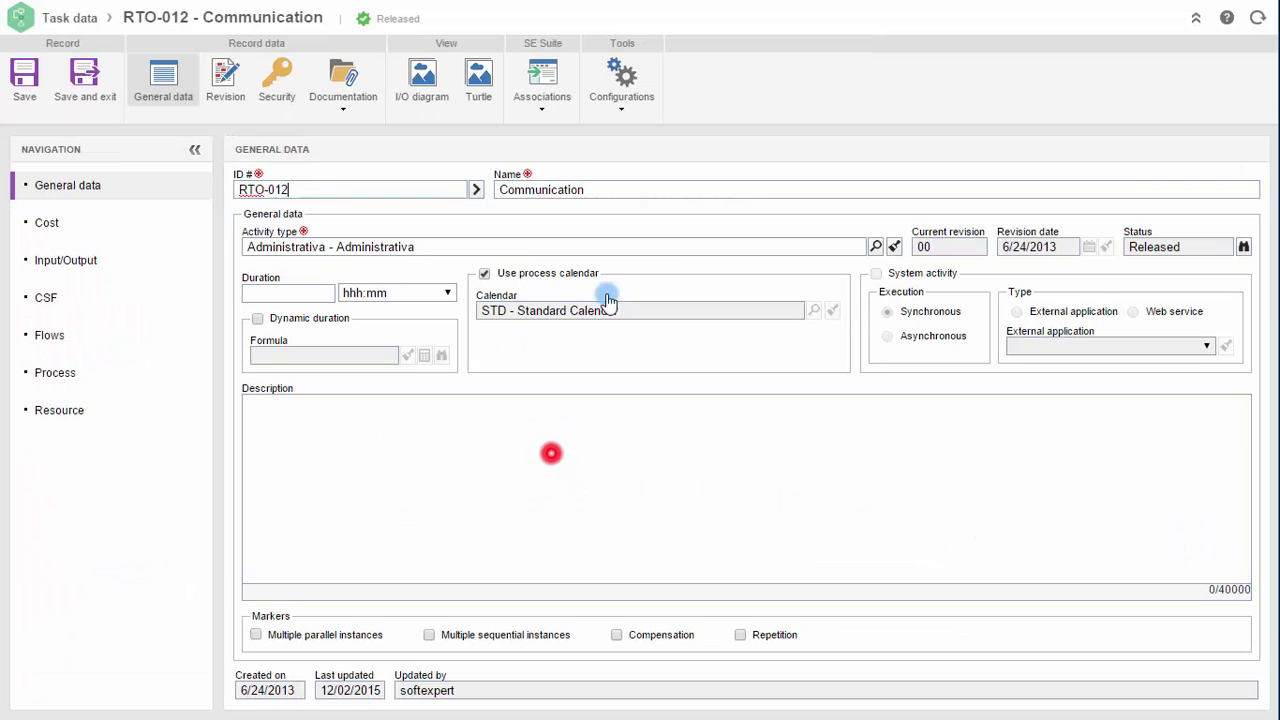
click(629, 112)
click(608, 178)
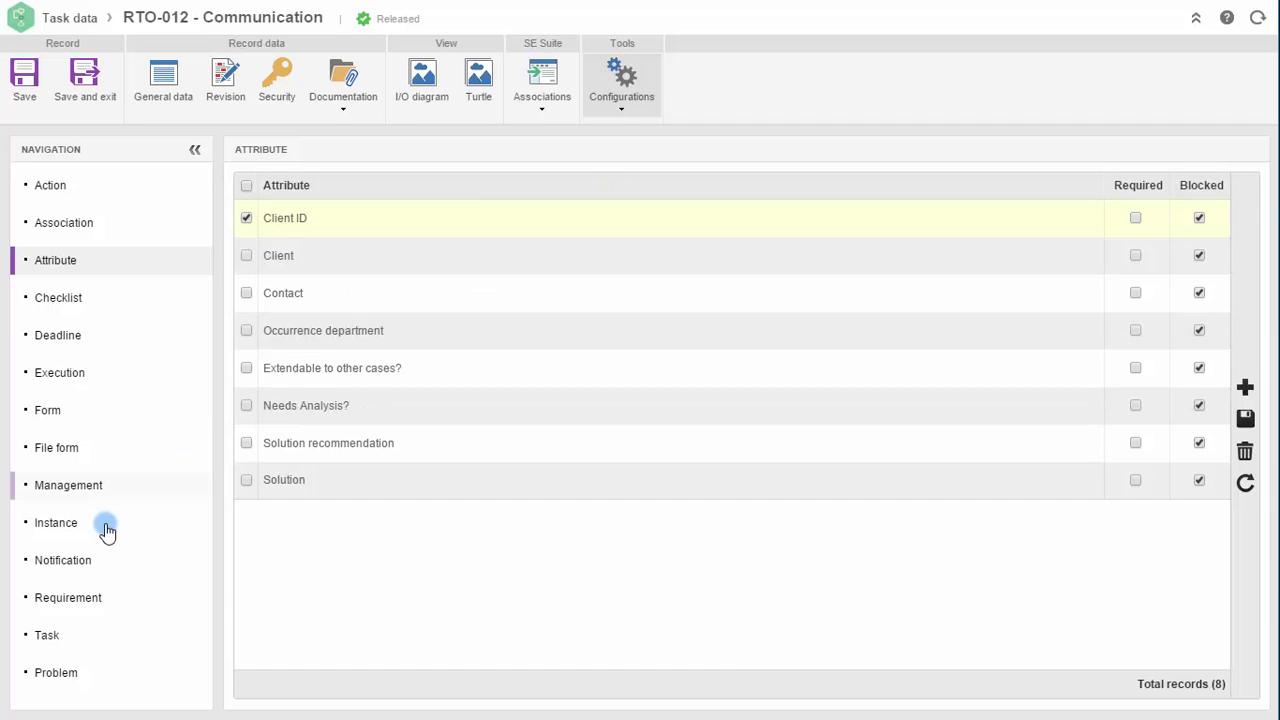
click(85, 563)
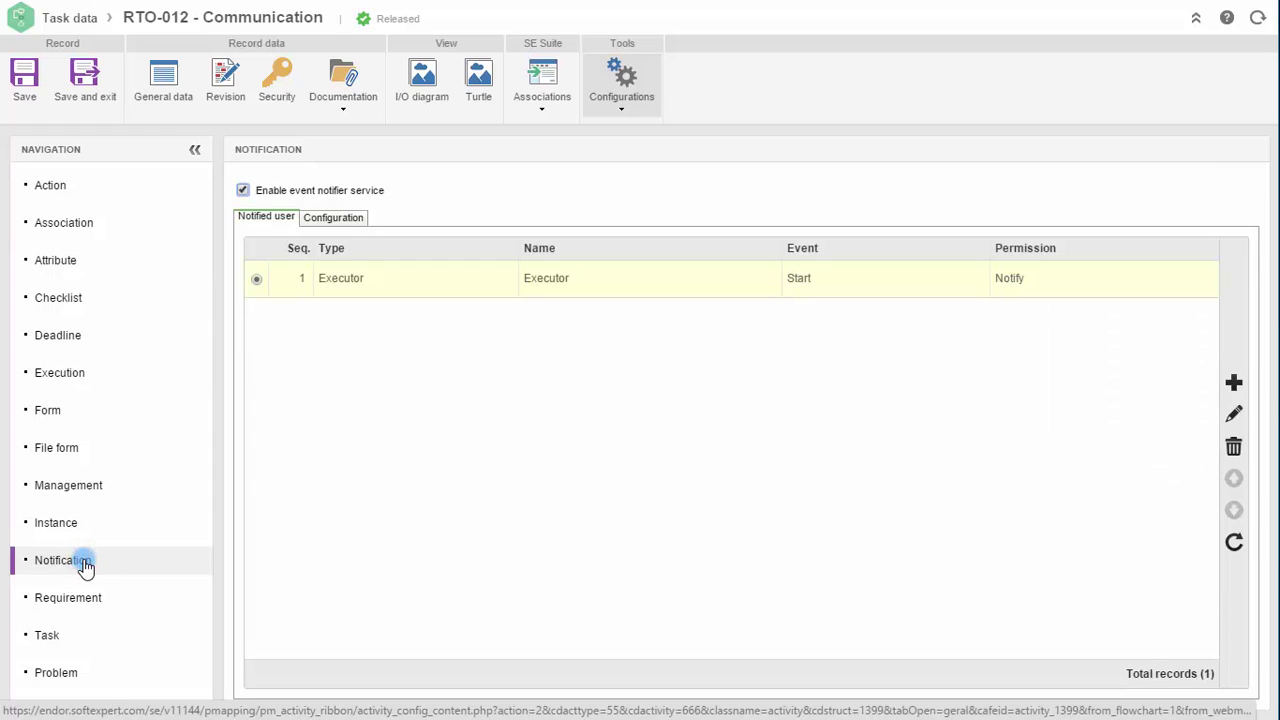
click(141, 341)
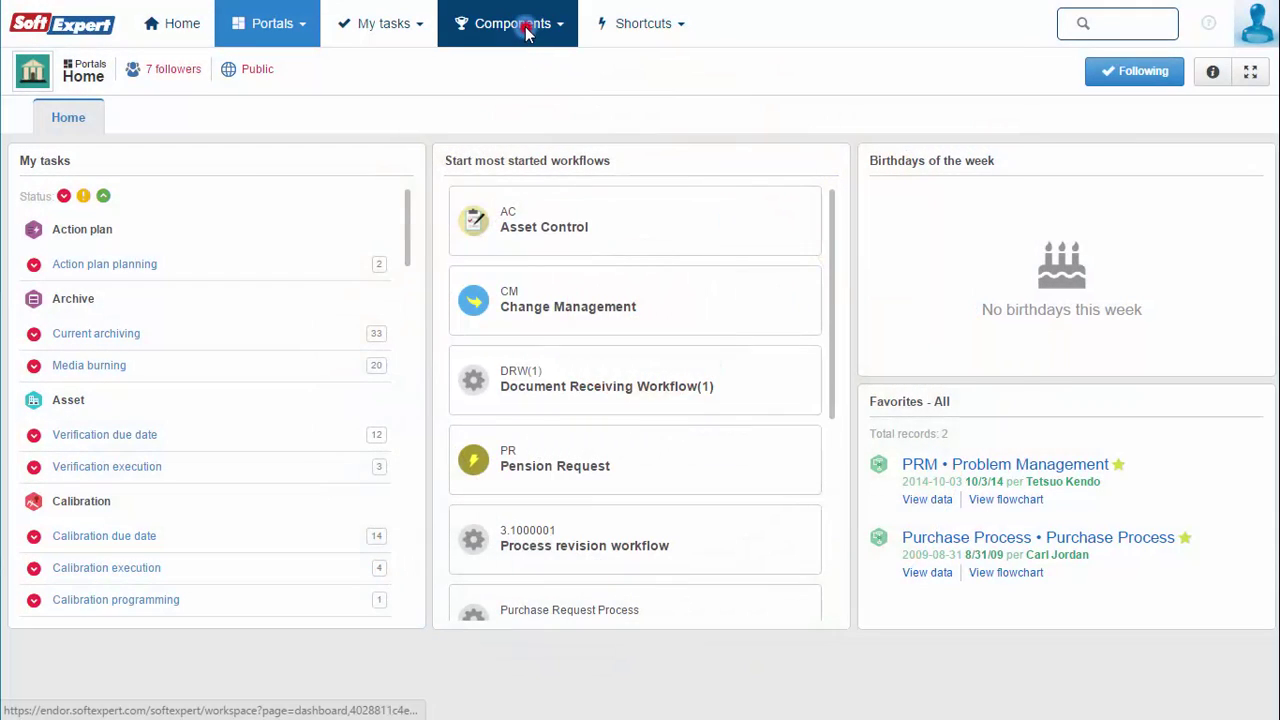
Step: Filter the Problem recording list to the 02.07 - System problem type
click(527, 33)
click(821, 458)
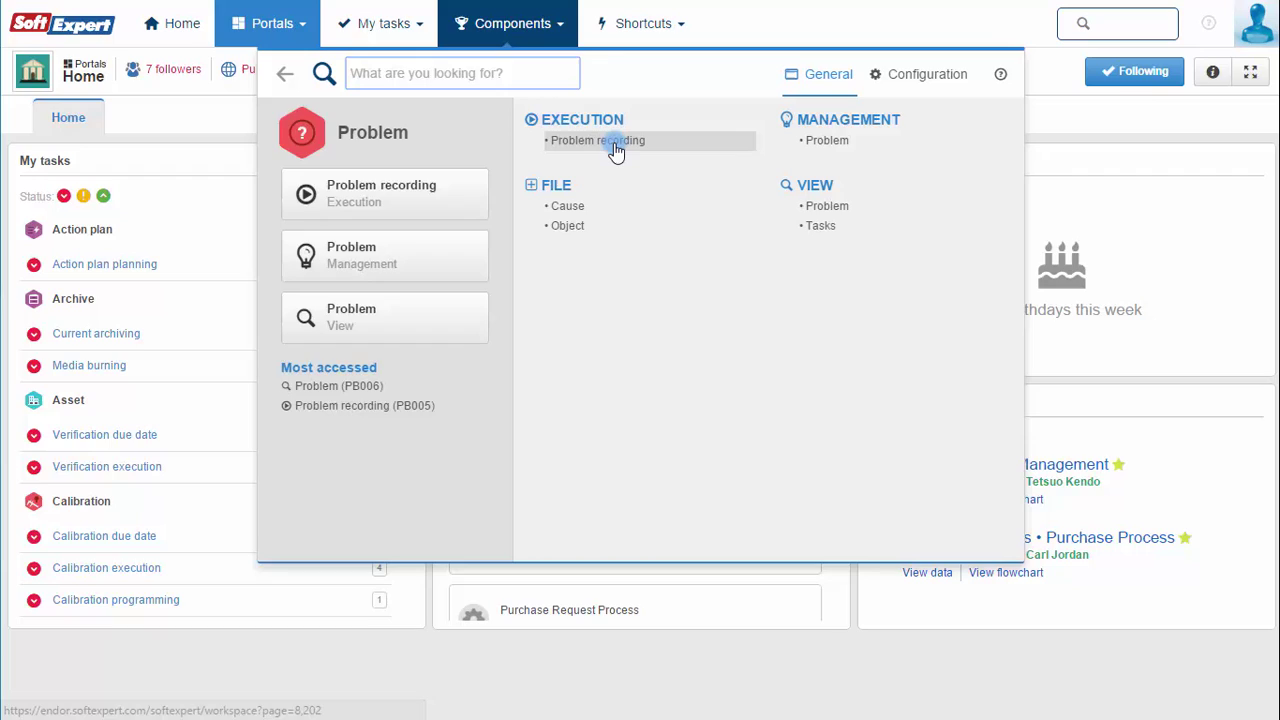
click(614, 143)
click(214, 325)
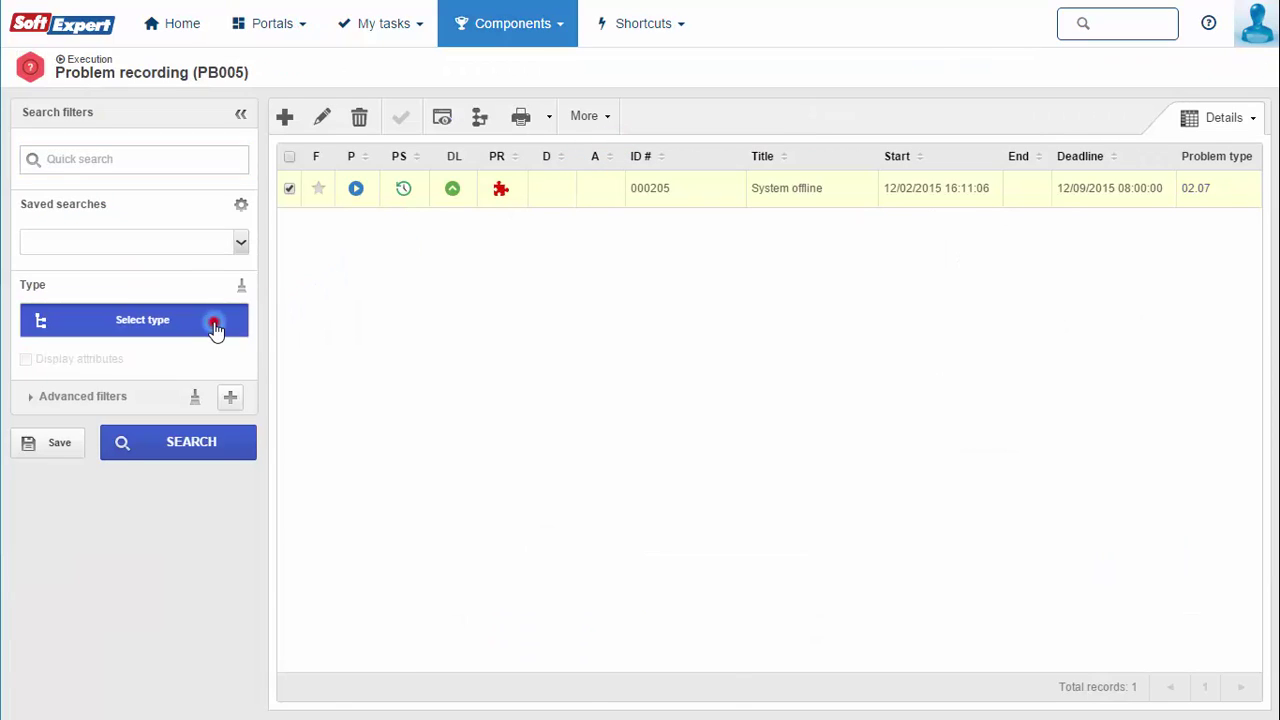
click(312, 318)
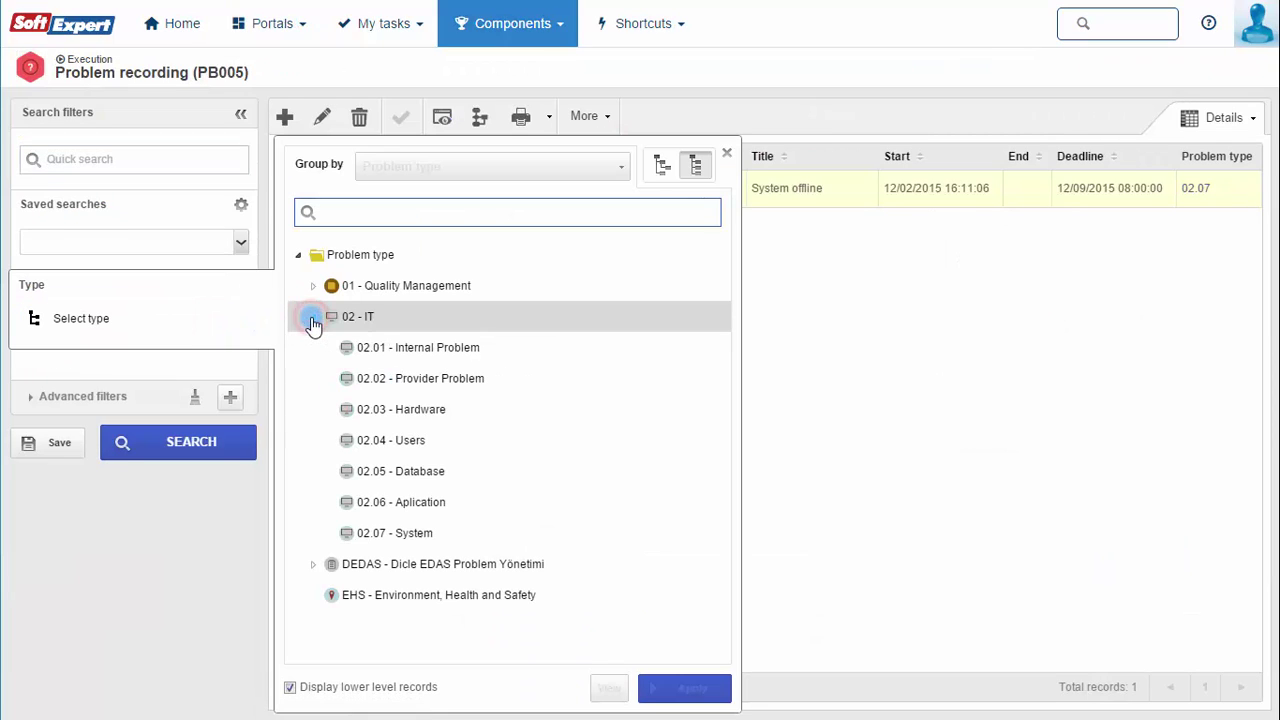
click(434, 535)
click(695, 697)
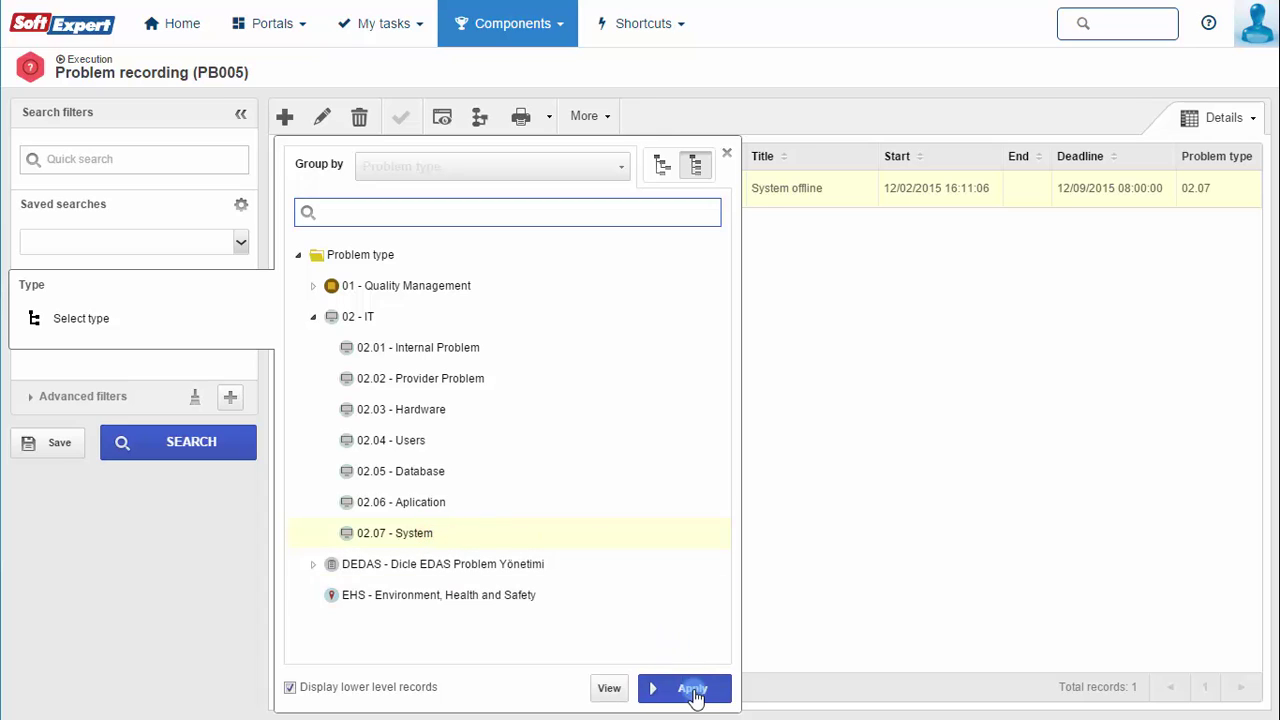
Step: Record a new 'Intranet Offline' problem describing customers reporting the system constantly down
click(285, 117)
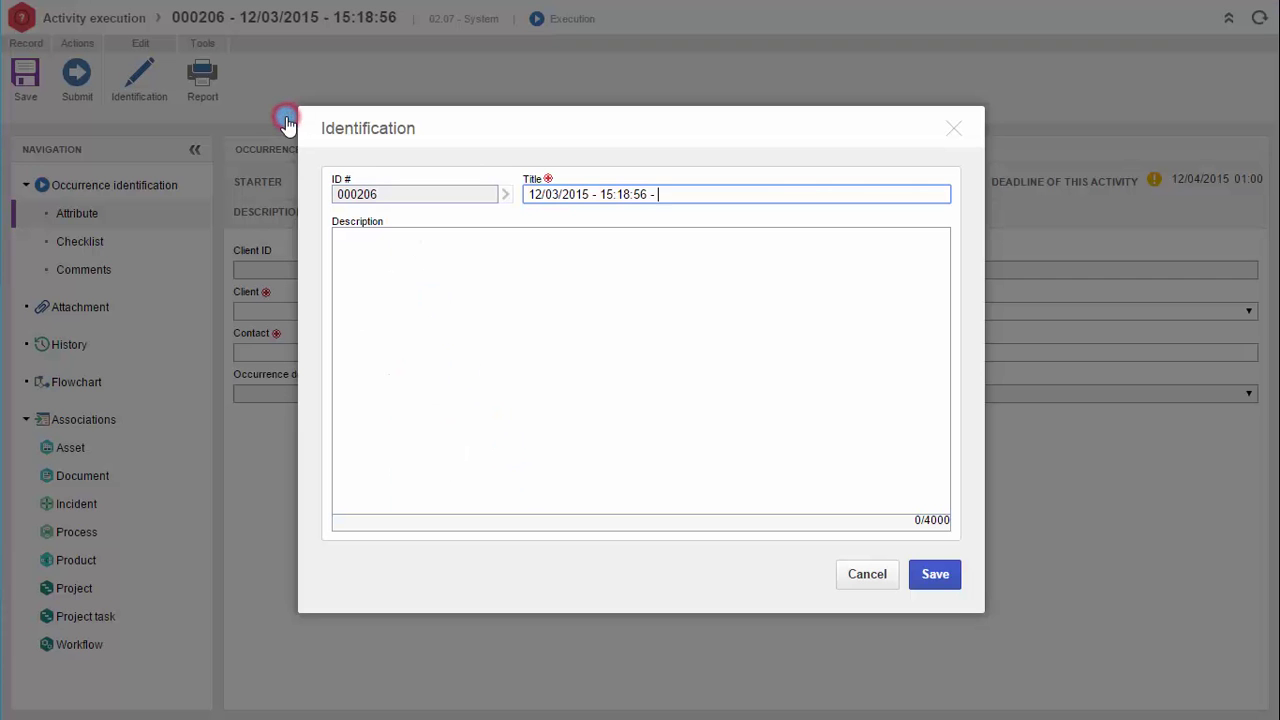
text(Intranet Offline)
click(363, 238)
text(Customers)
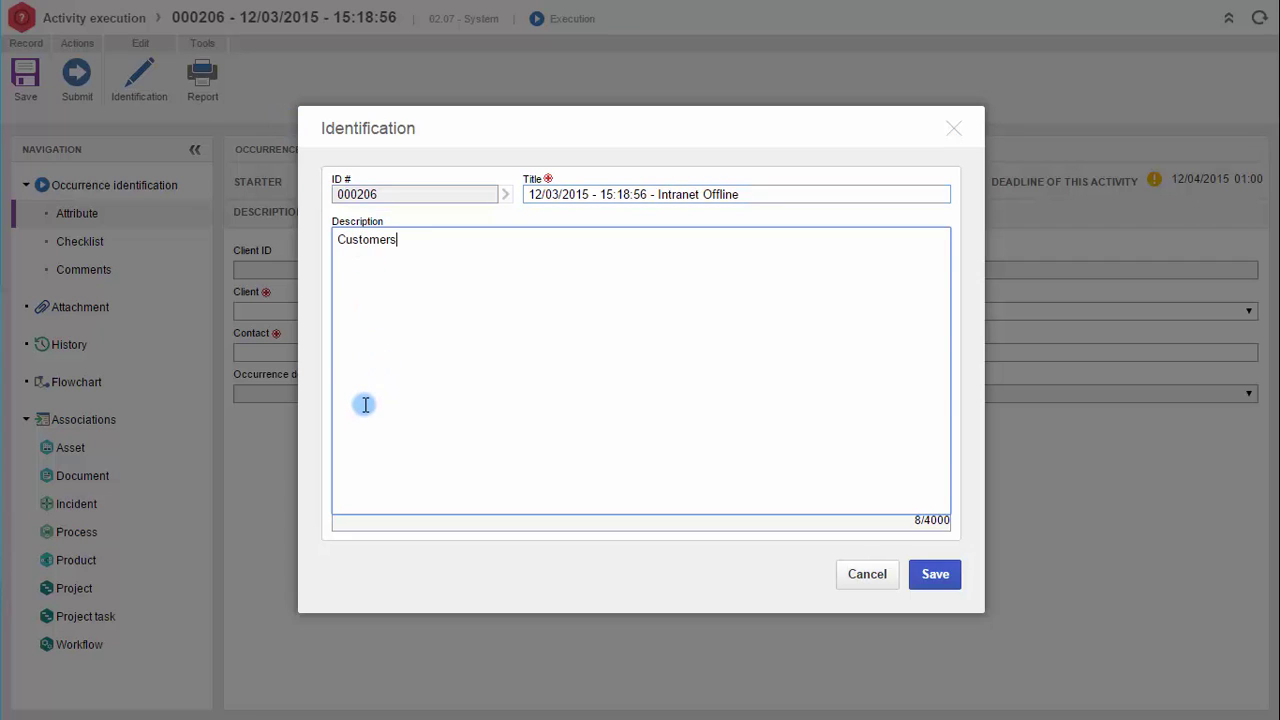
text( informed that the system i)
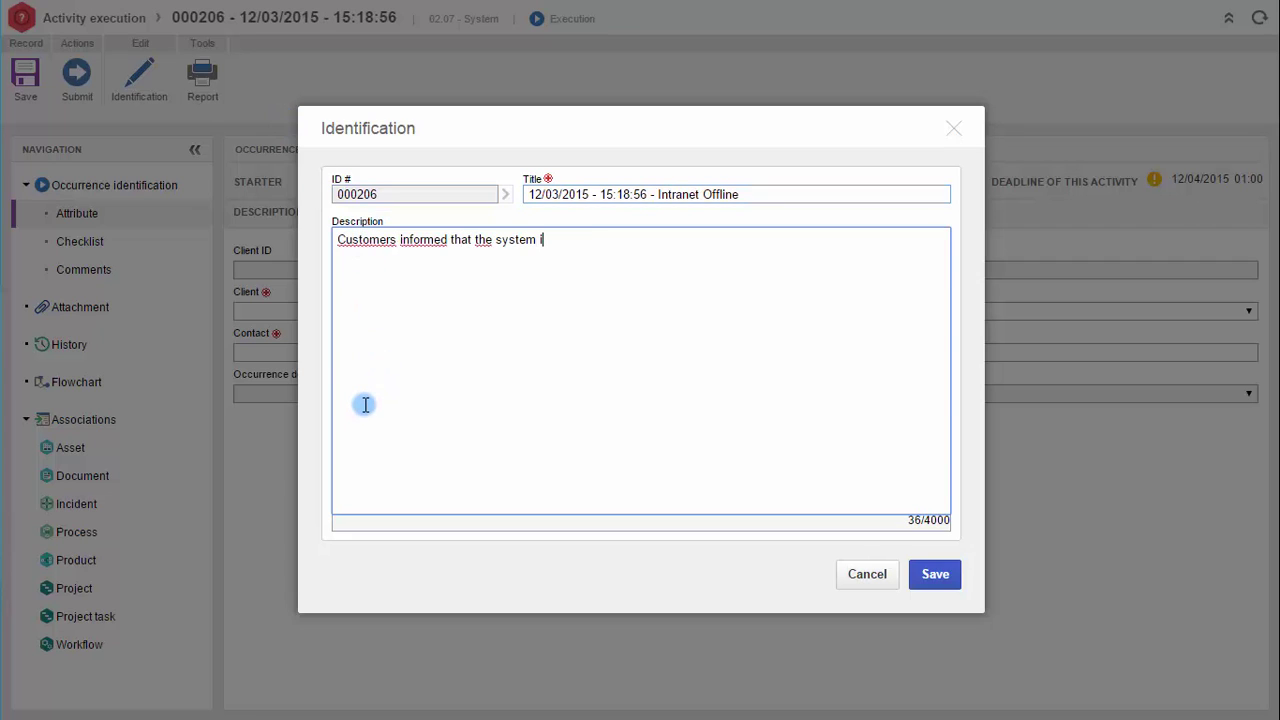
text(s down constantly gene)
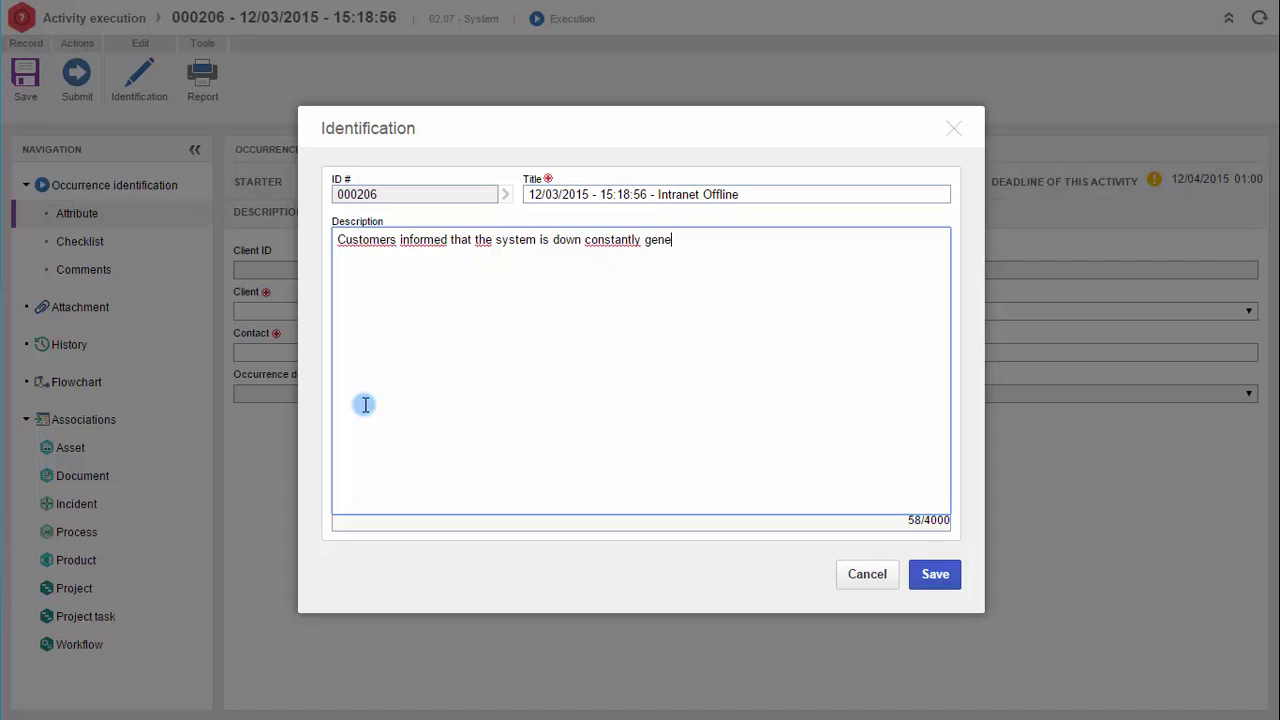
text(rating rework and)
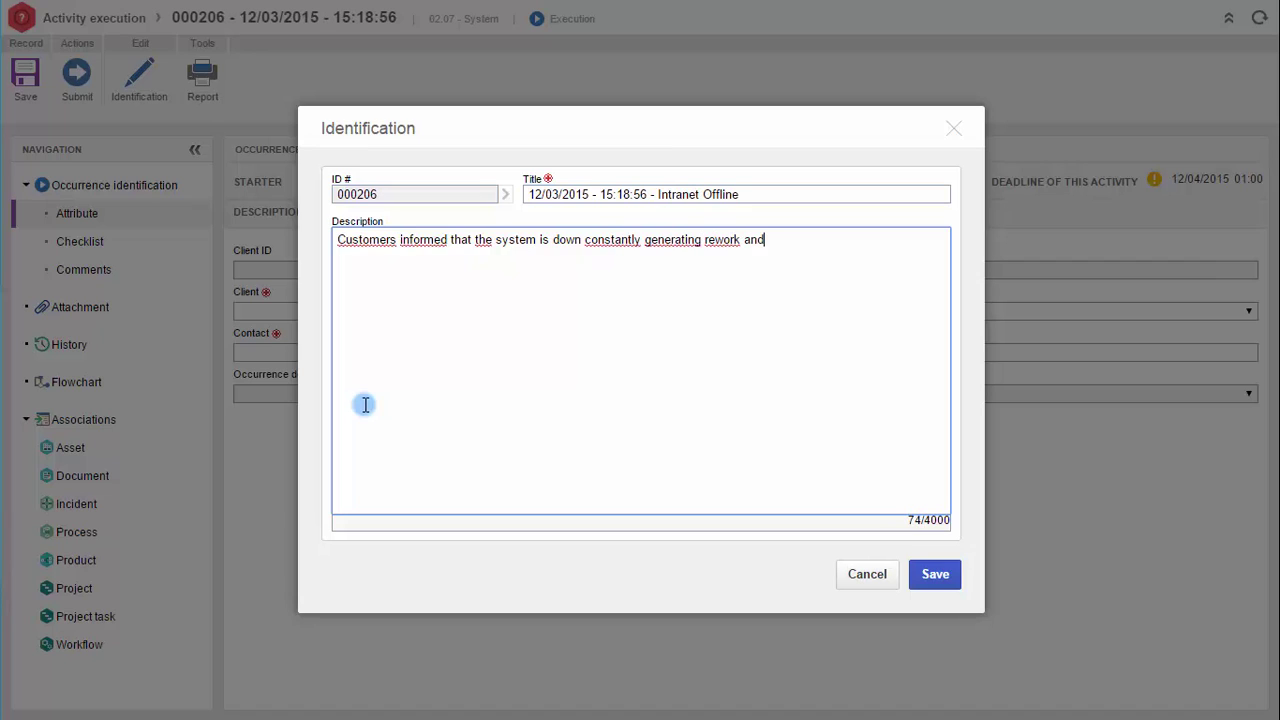
text( discontent )
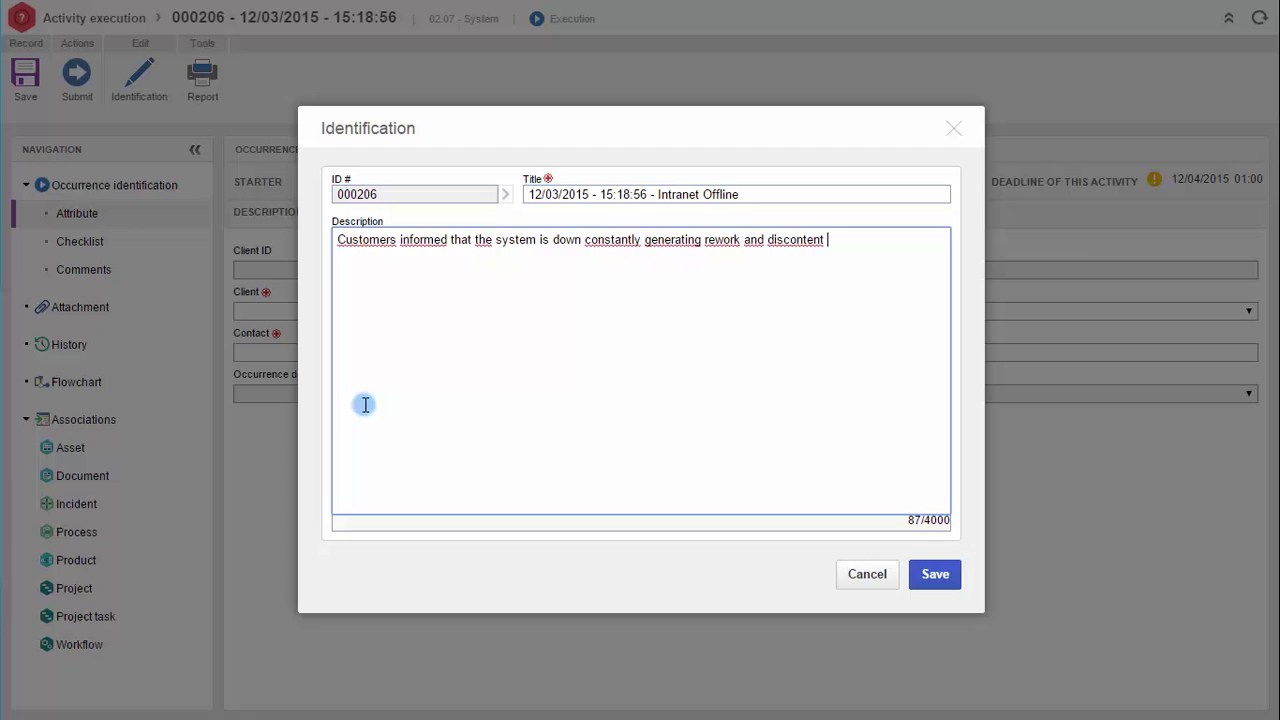
text(with tool!)
click(935, 584)
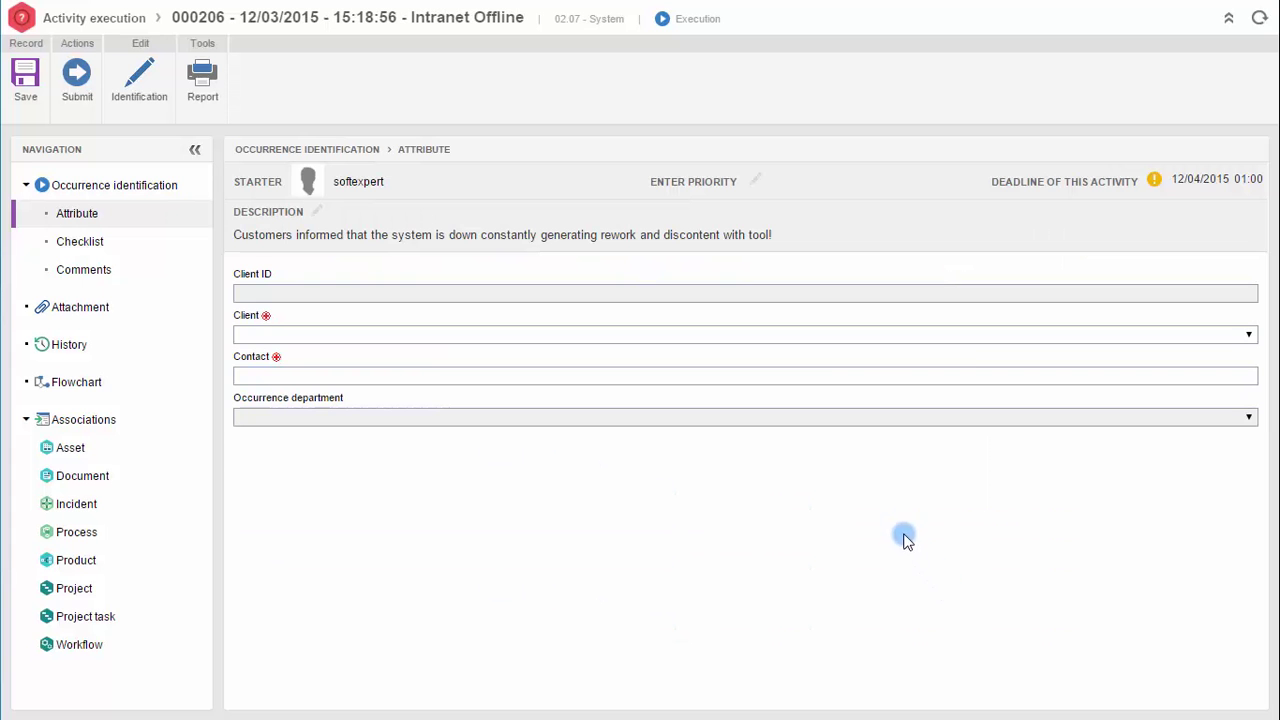
Step: Rate priority as Medium: little severity, worsening short term, immediate action needed
click(734, 186)
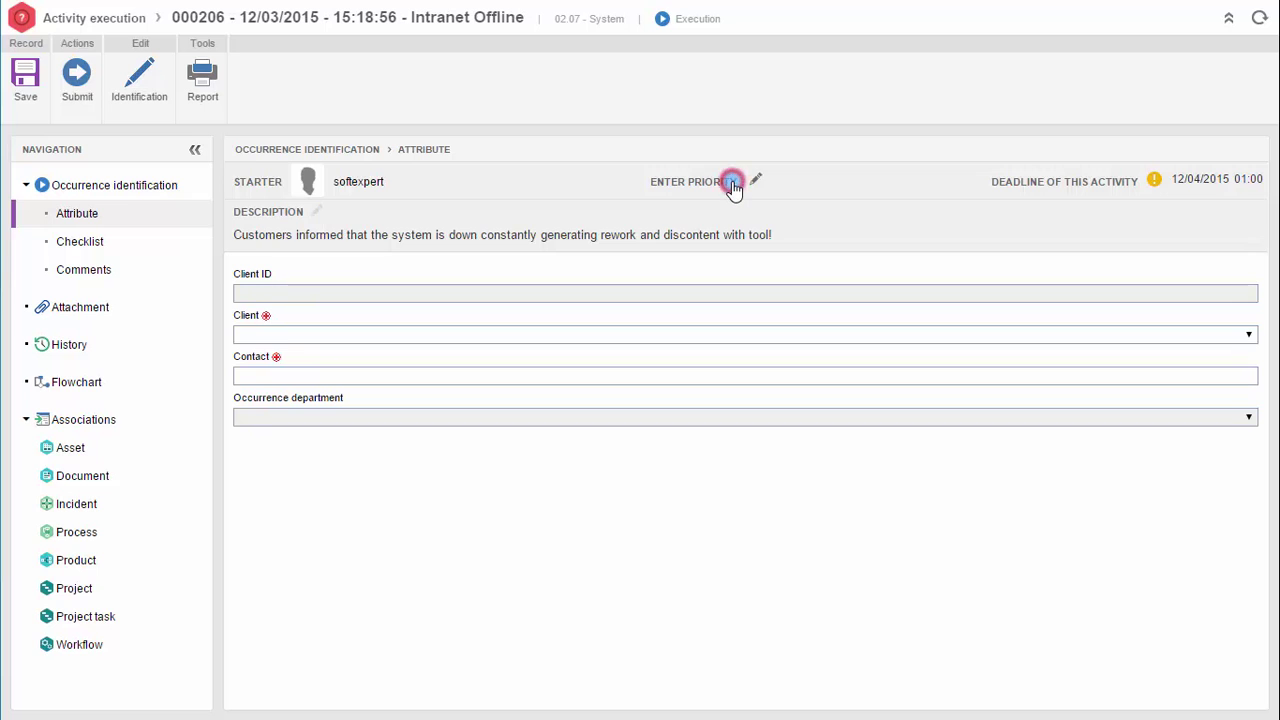
click(900, 221)
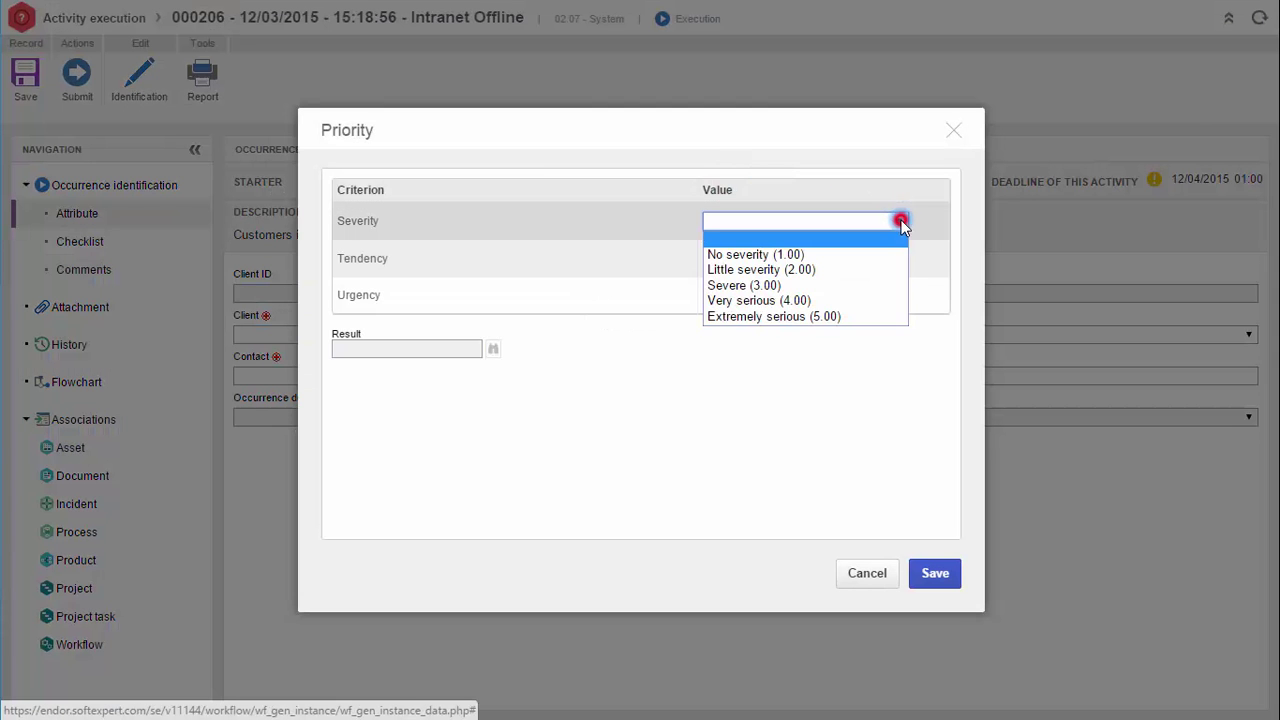
click(800, 269)
click(830, 259)
click(816, 340)
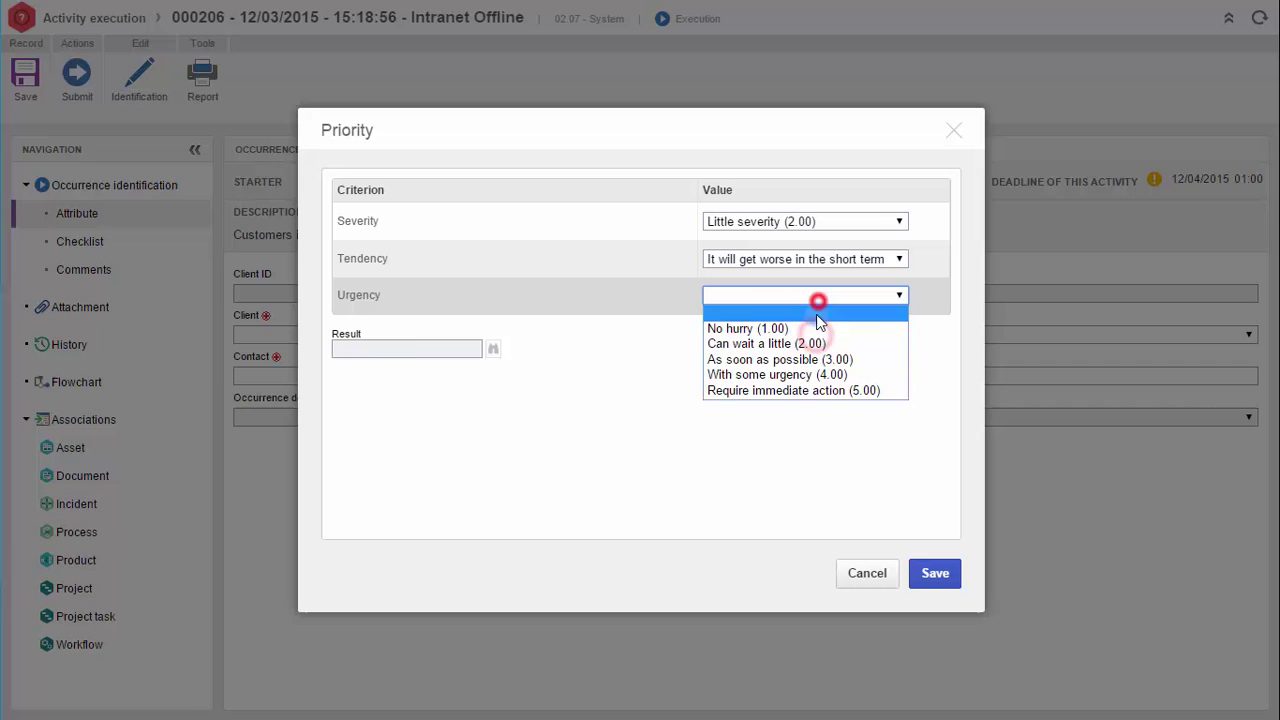
click(816, 389)
click(938, 576)
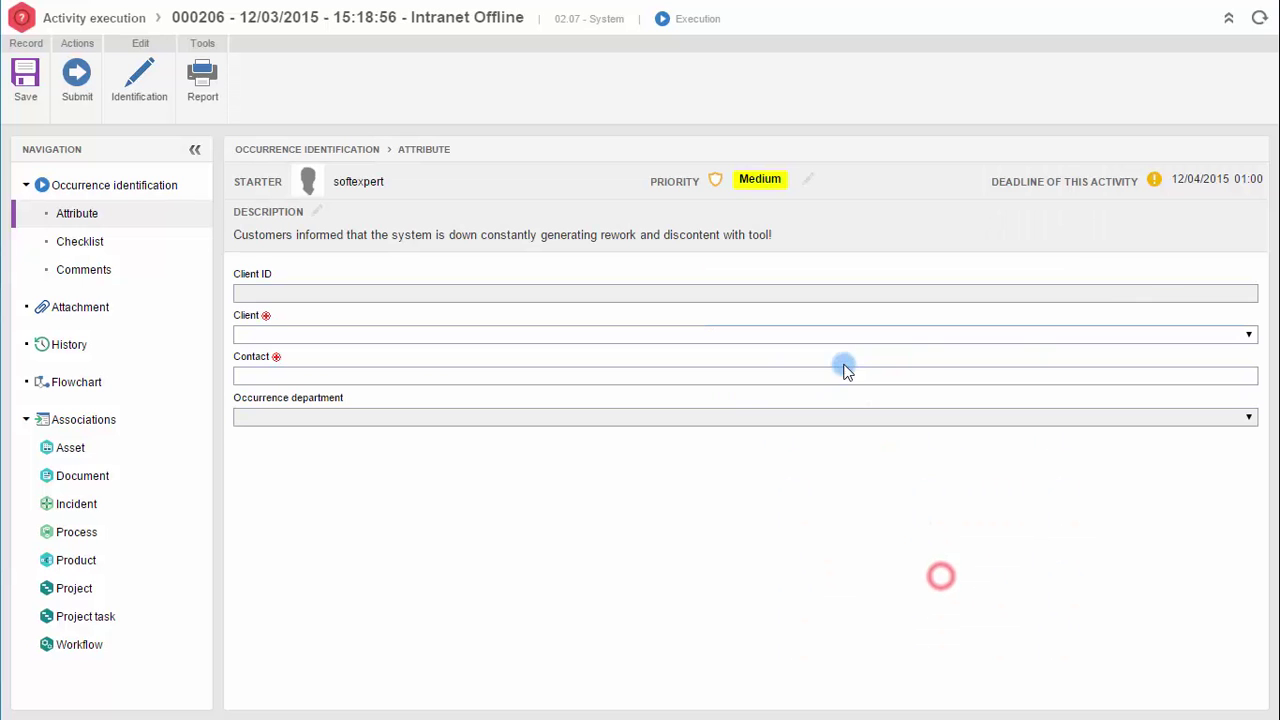
Step: Set Internal as the client and enter the contact phone number
click(834, 336)
click(730, 397)
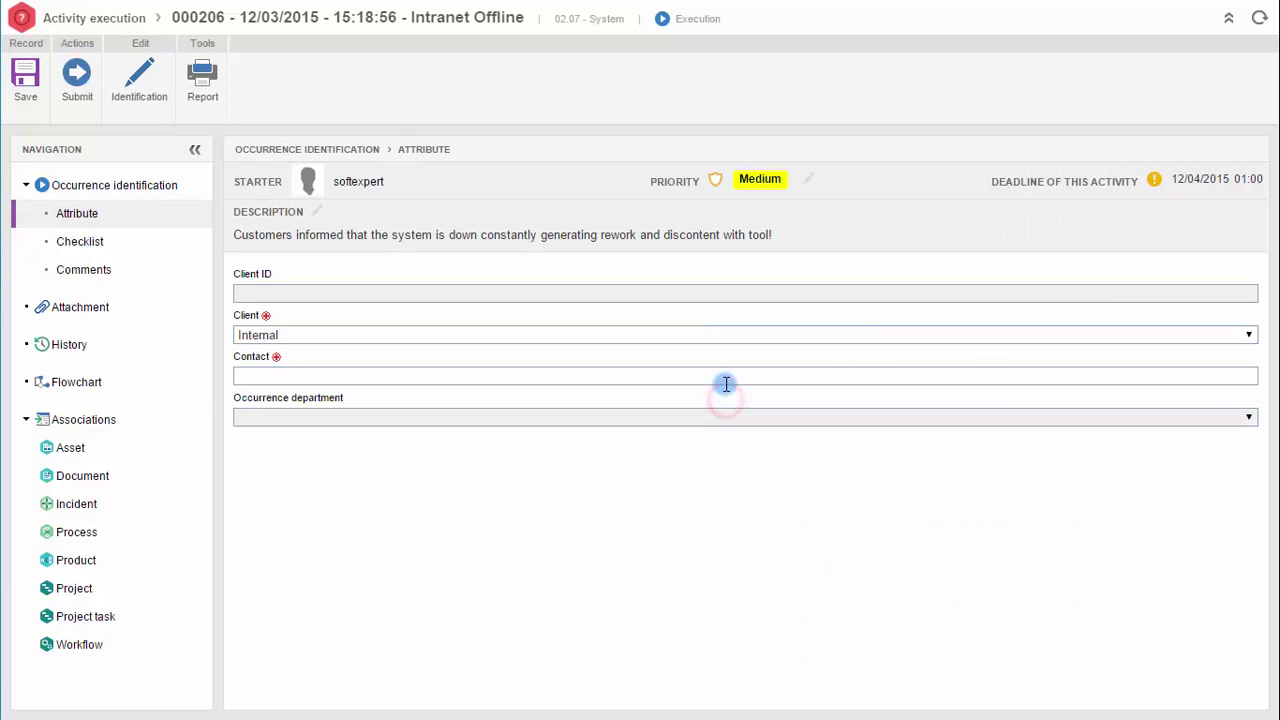
click(726, 379)
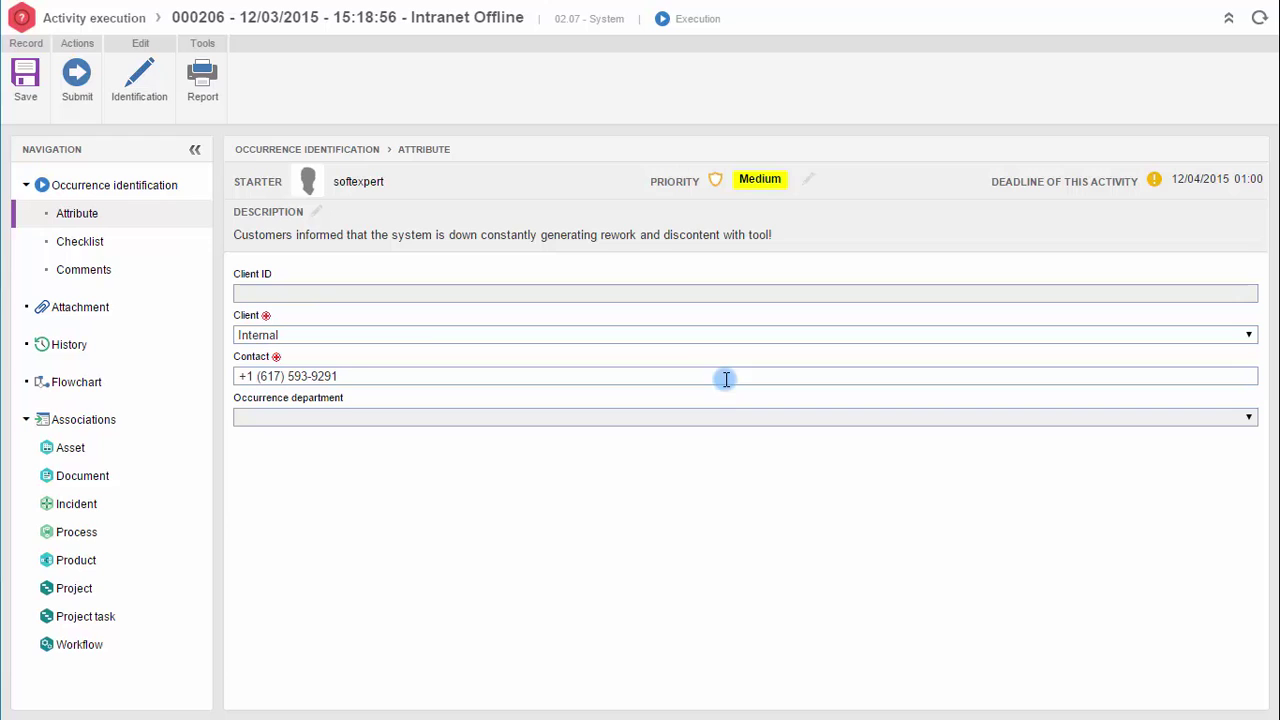
click(141, 251)
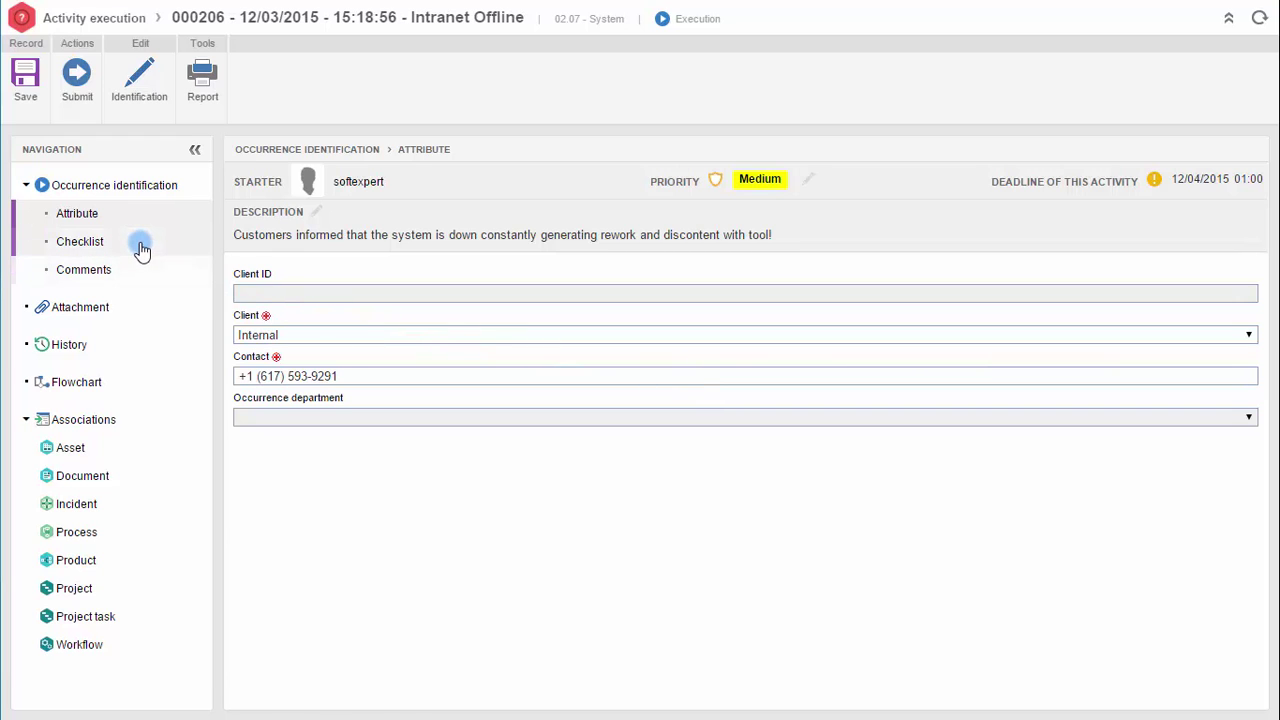
Step: Mark Yes for checklist questions 1 and 2 on occurrence 000206
click(822, 314)
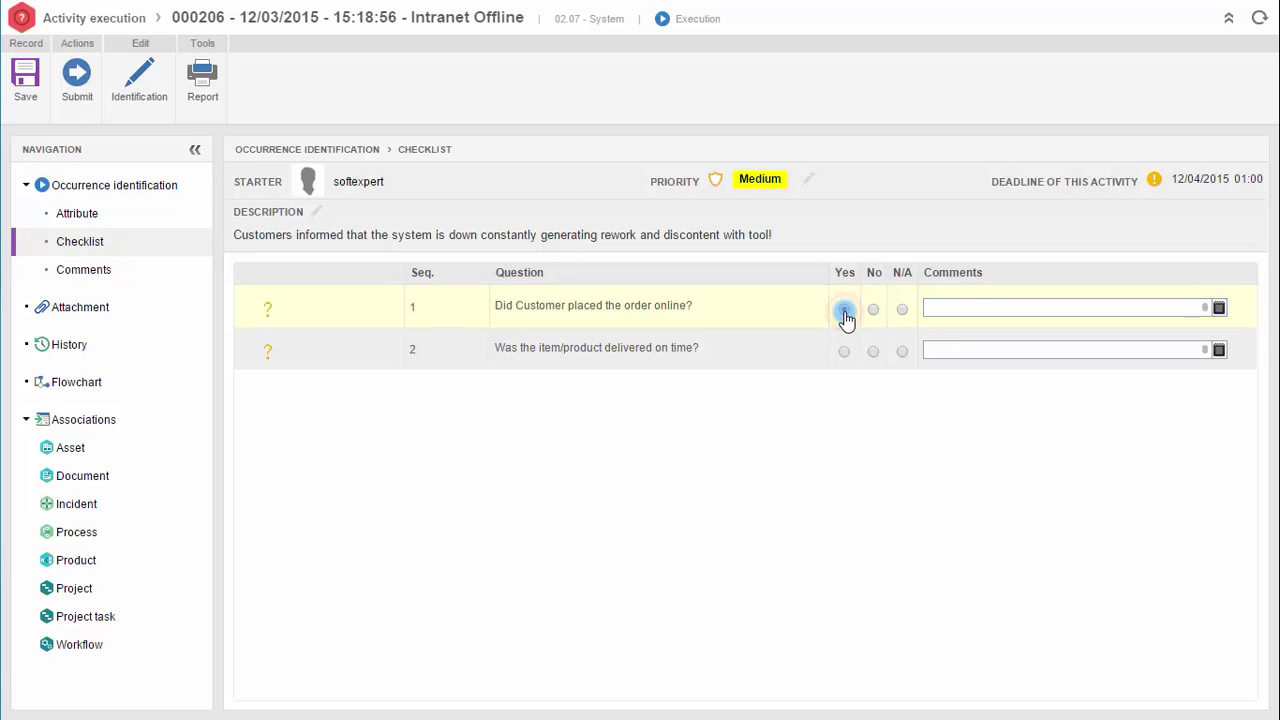
click(845, 352)
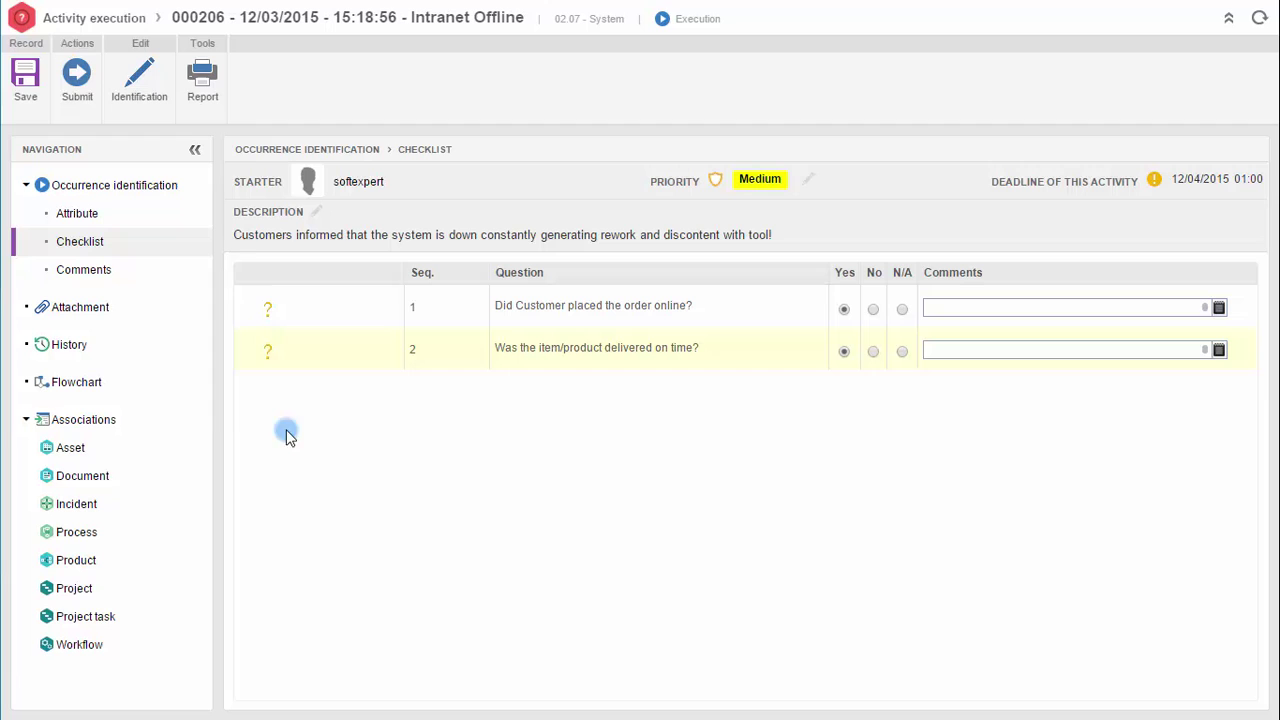
Step: Associate asset MURATA VECTRUM 777A with the occurrence
click(84, 447)
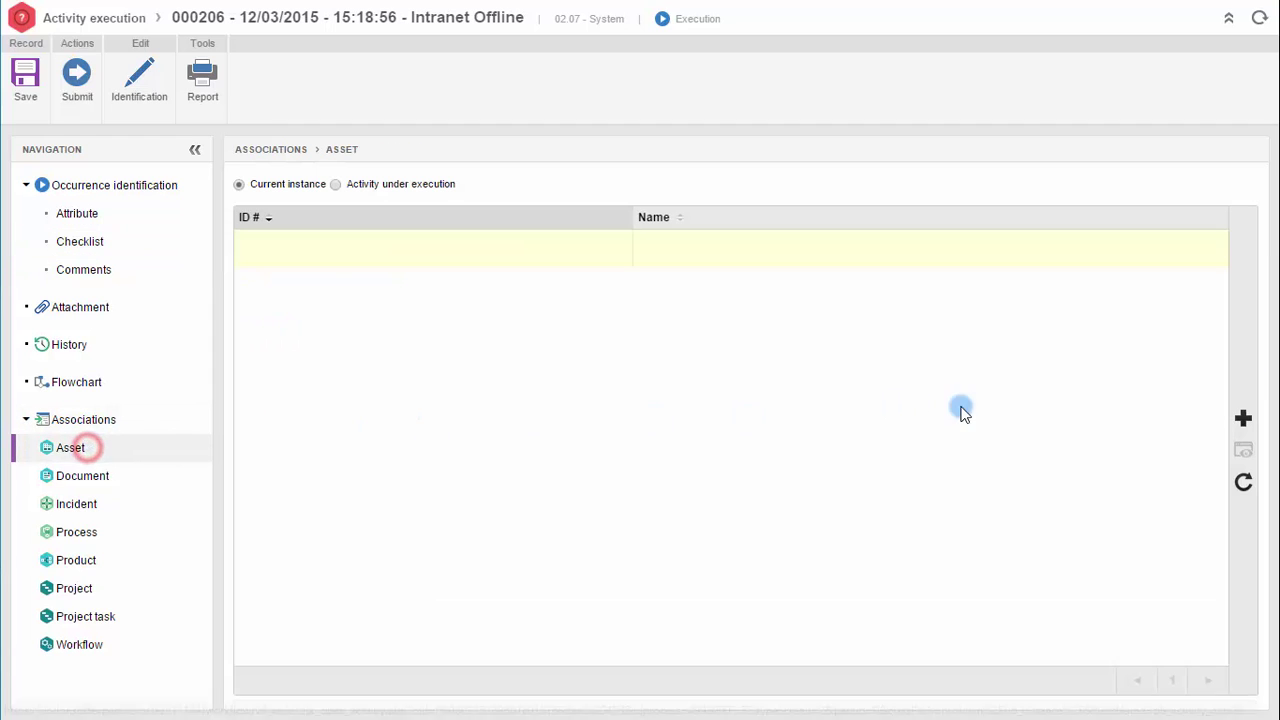
click(1243, 418)
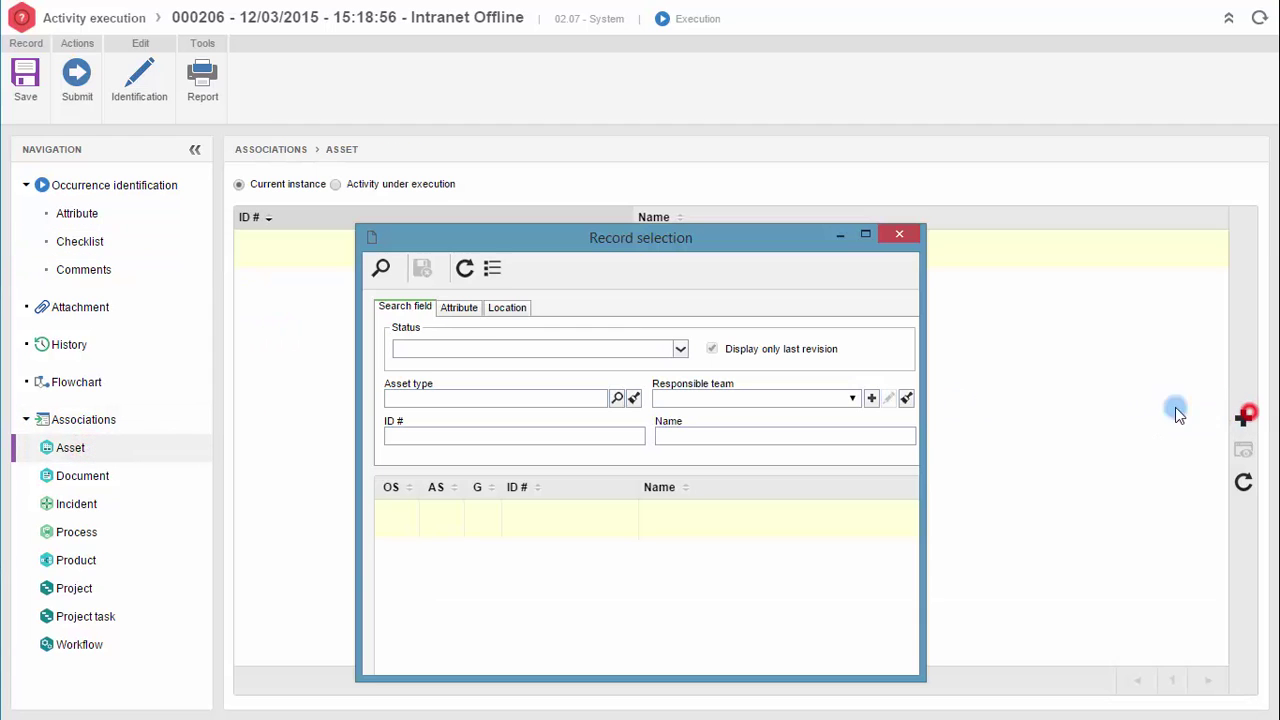
click(384, 270)
click(740, 598)
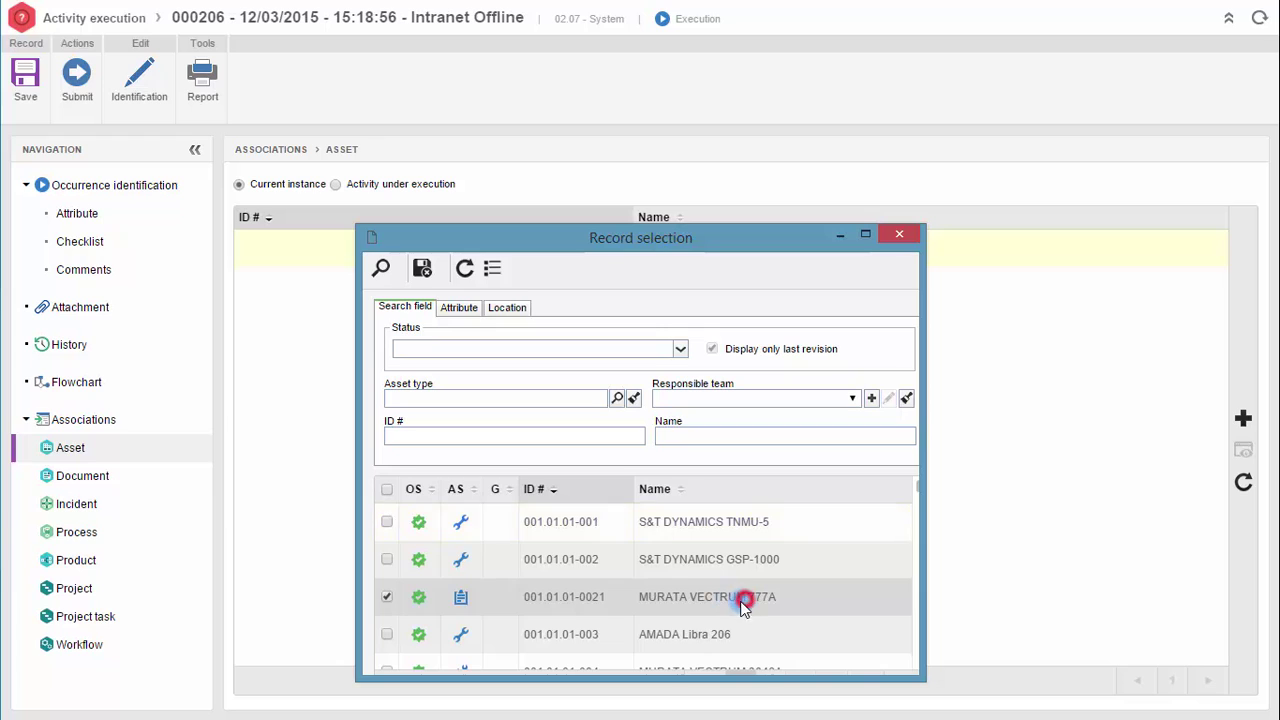
click(421, 267)
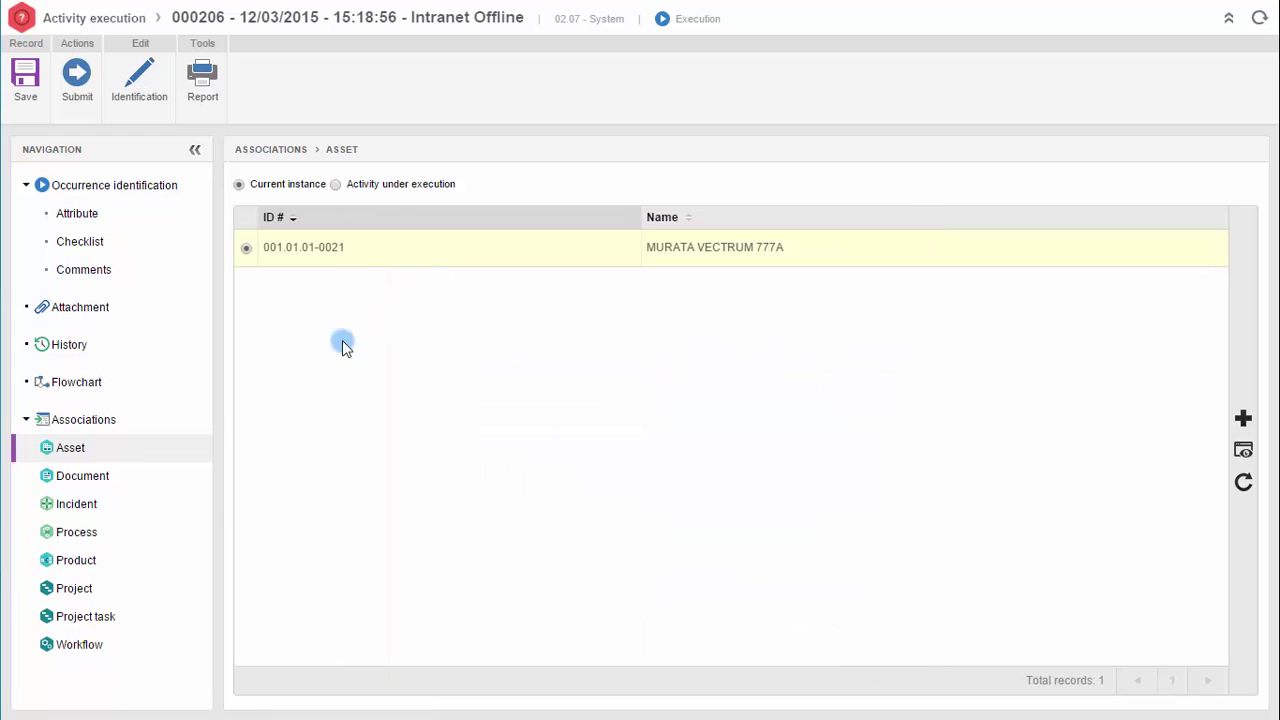
Step: Start associating an existing incident from the Incident associations
click(110, 499)
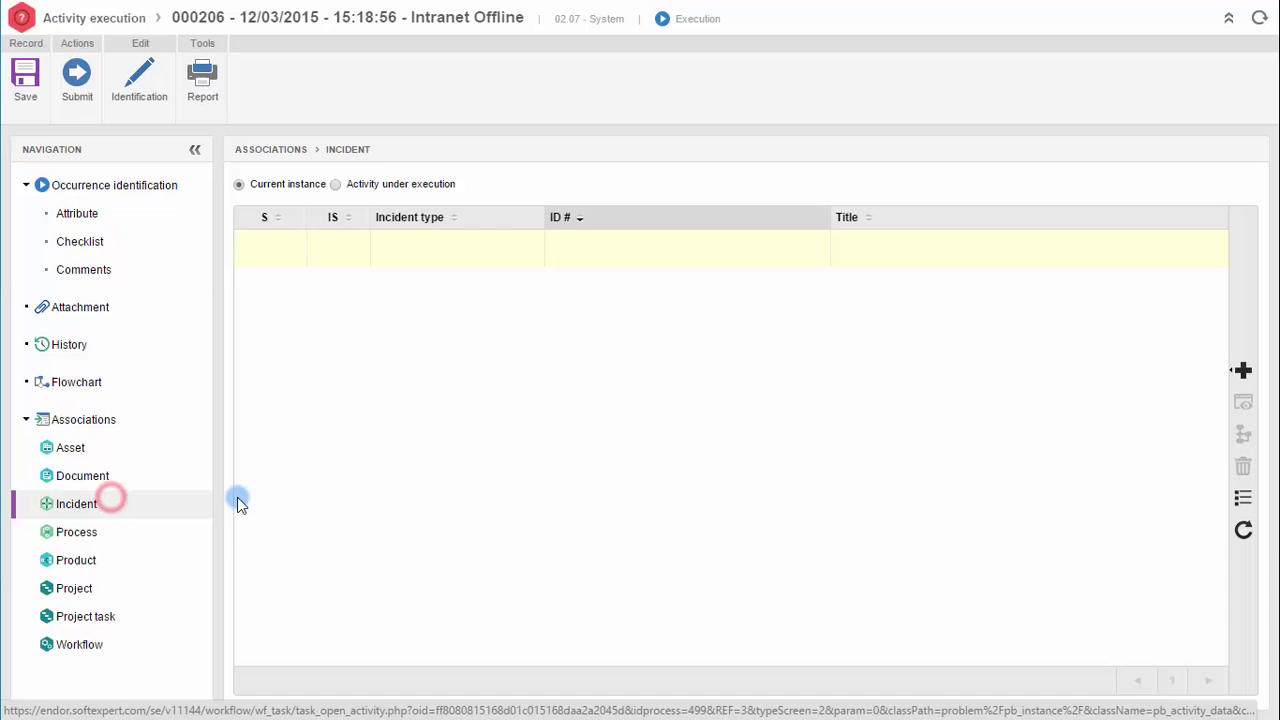
click(1250, 372)
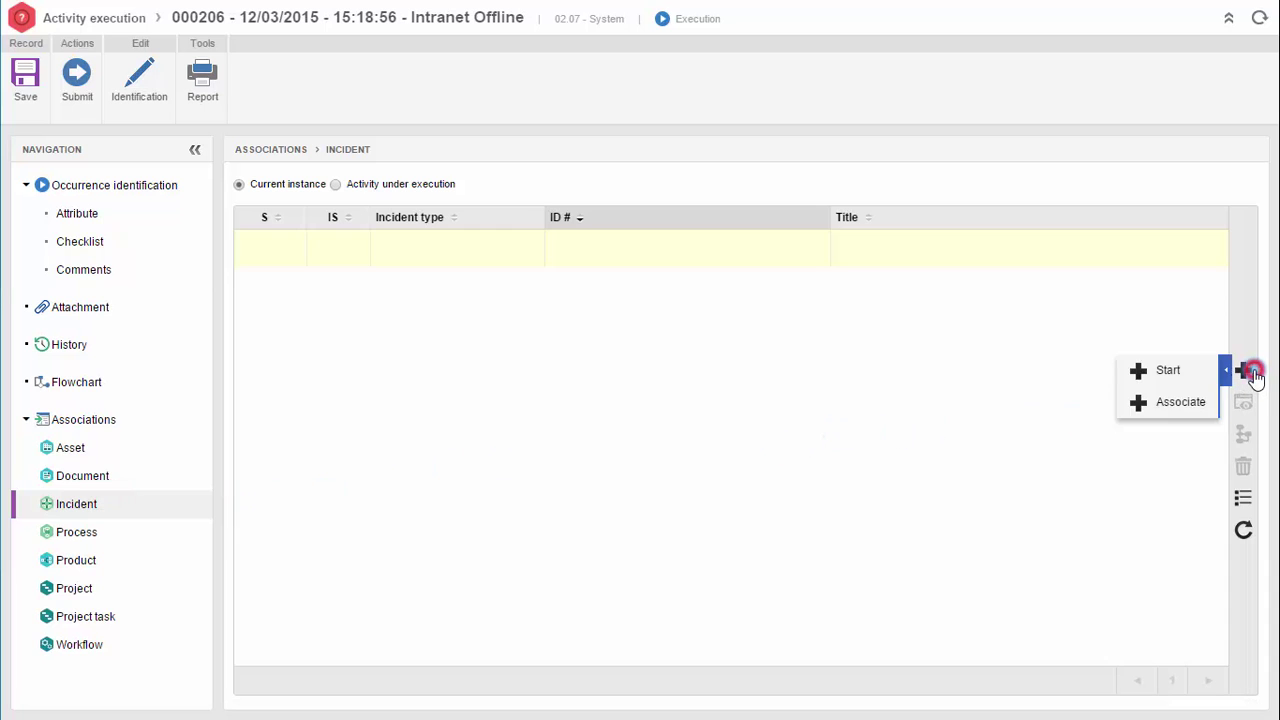
click(1180, 403)
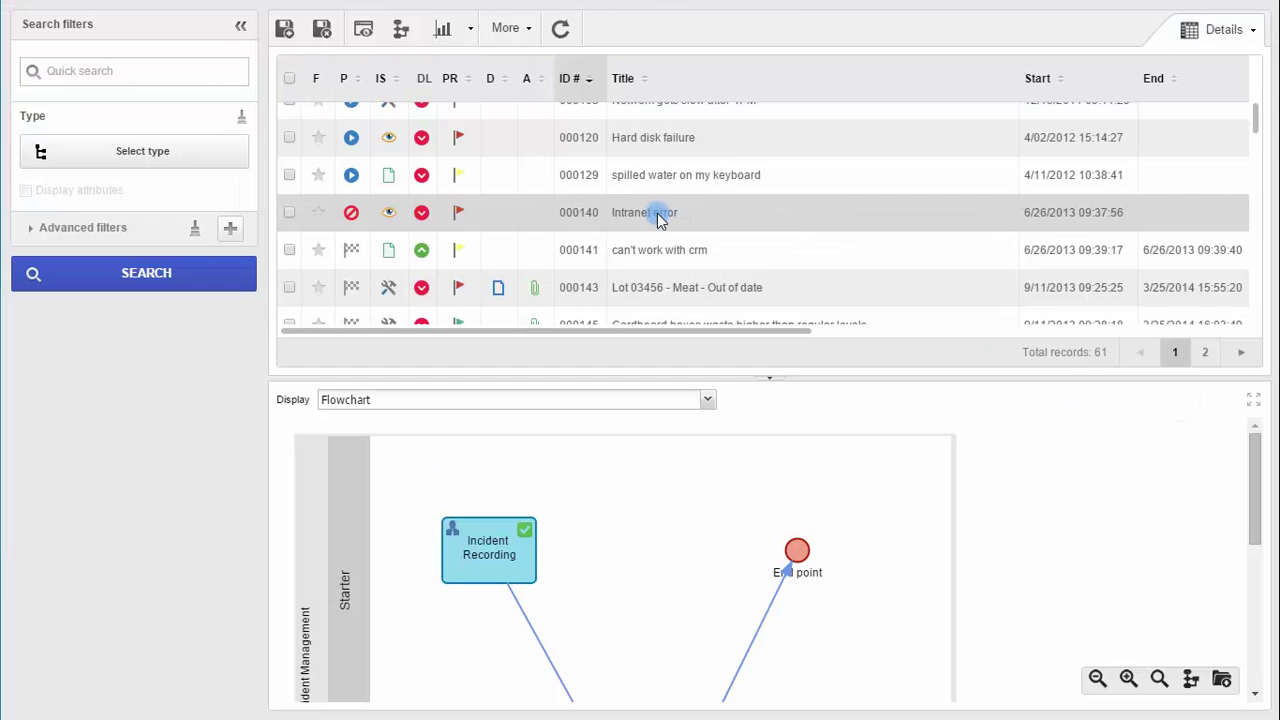
Step: Select incident 000140 Intranet error in the record list
click(659, 221)
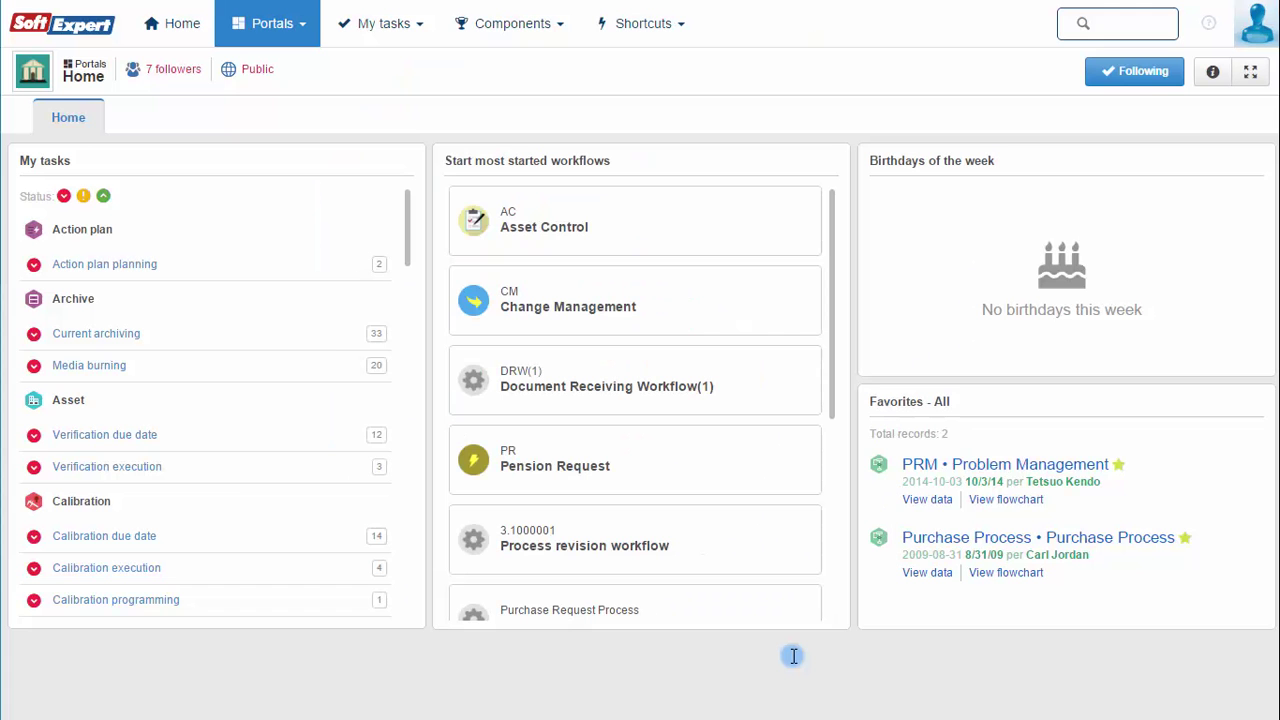
Step: Open occurrence 000206's Approved registration? task from My tasks under Problem activity execution
click(399, 29)
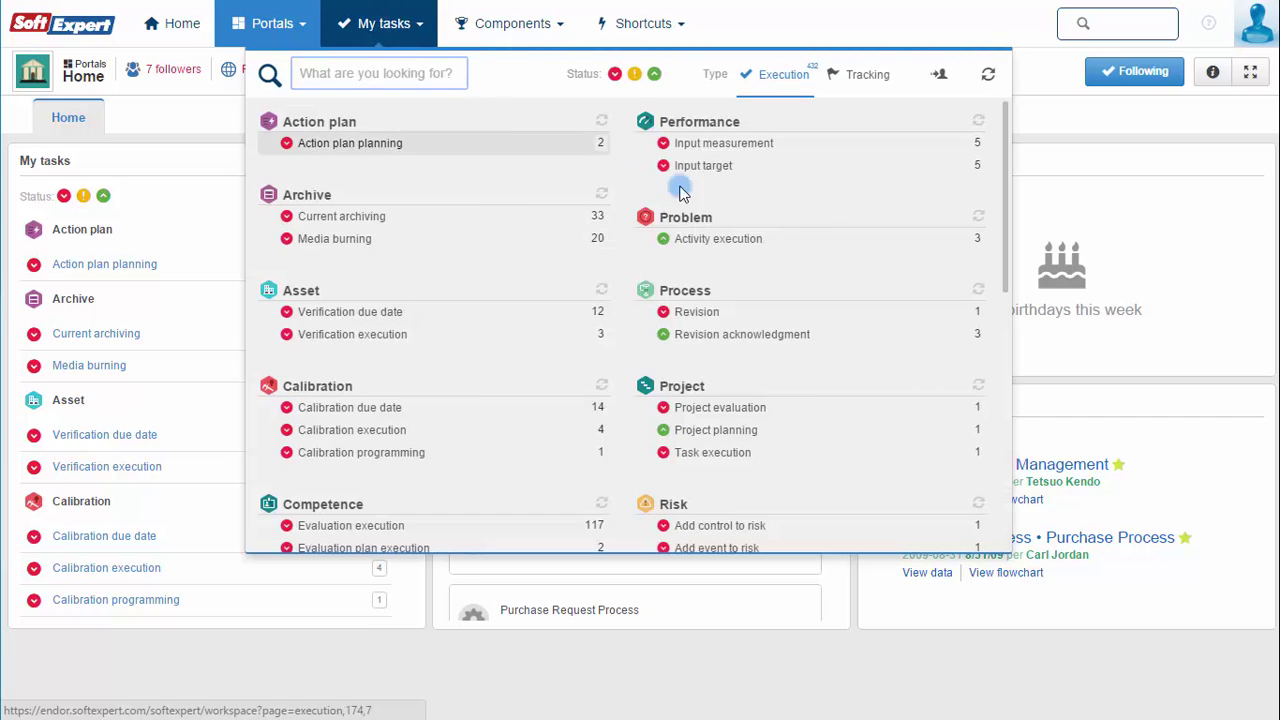
click(840, 243)
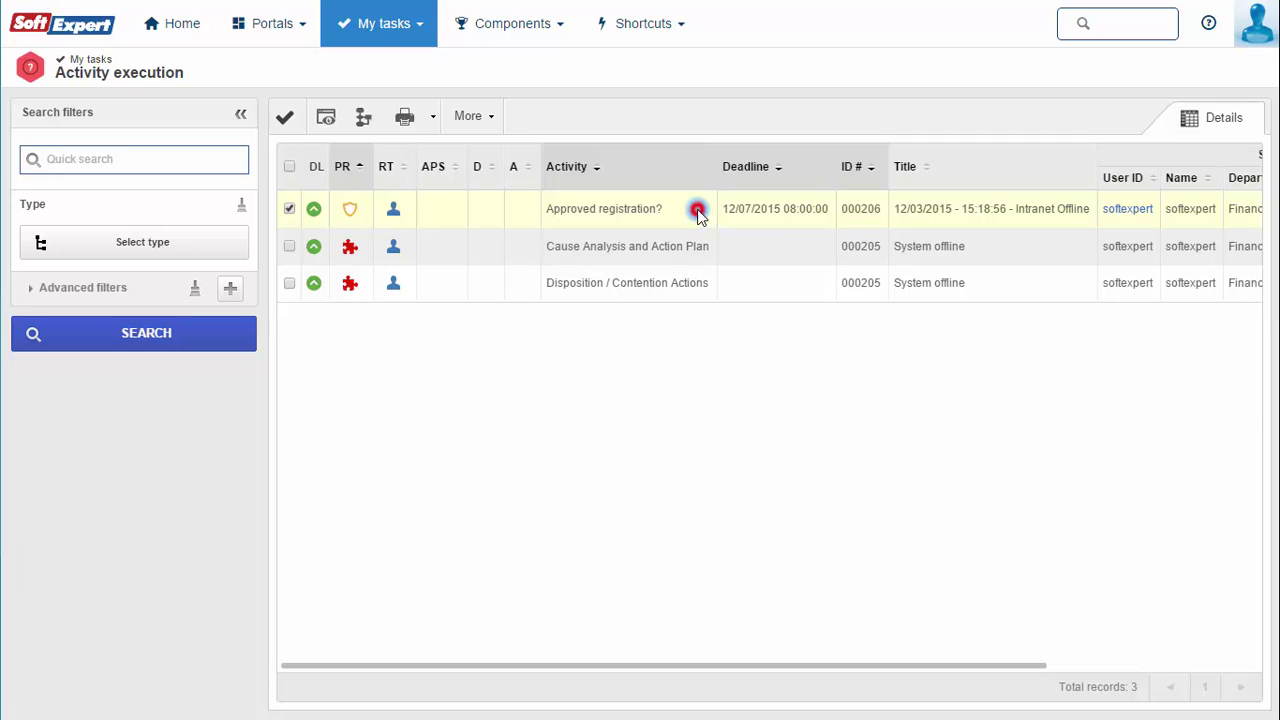
click(280, 118)
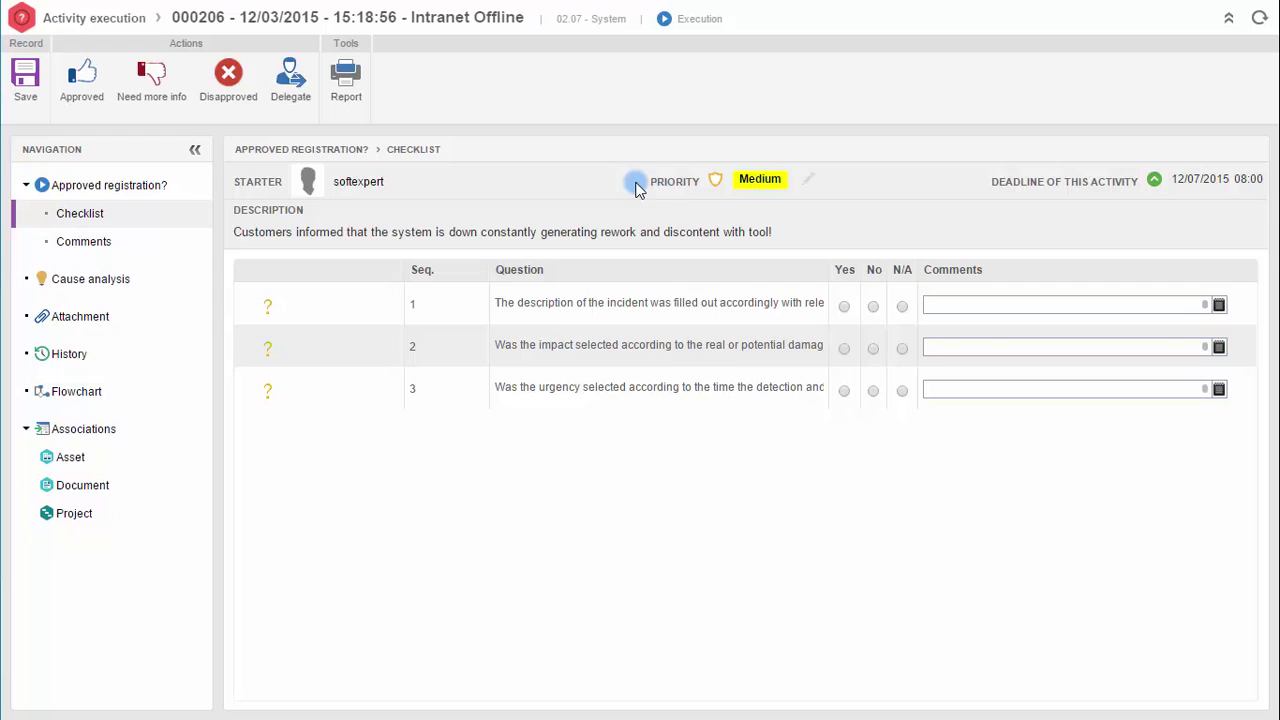
Step: Add a Free-type Ishikawa analysis under Cause analysis for occurrence 000206
click(79, 457)
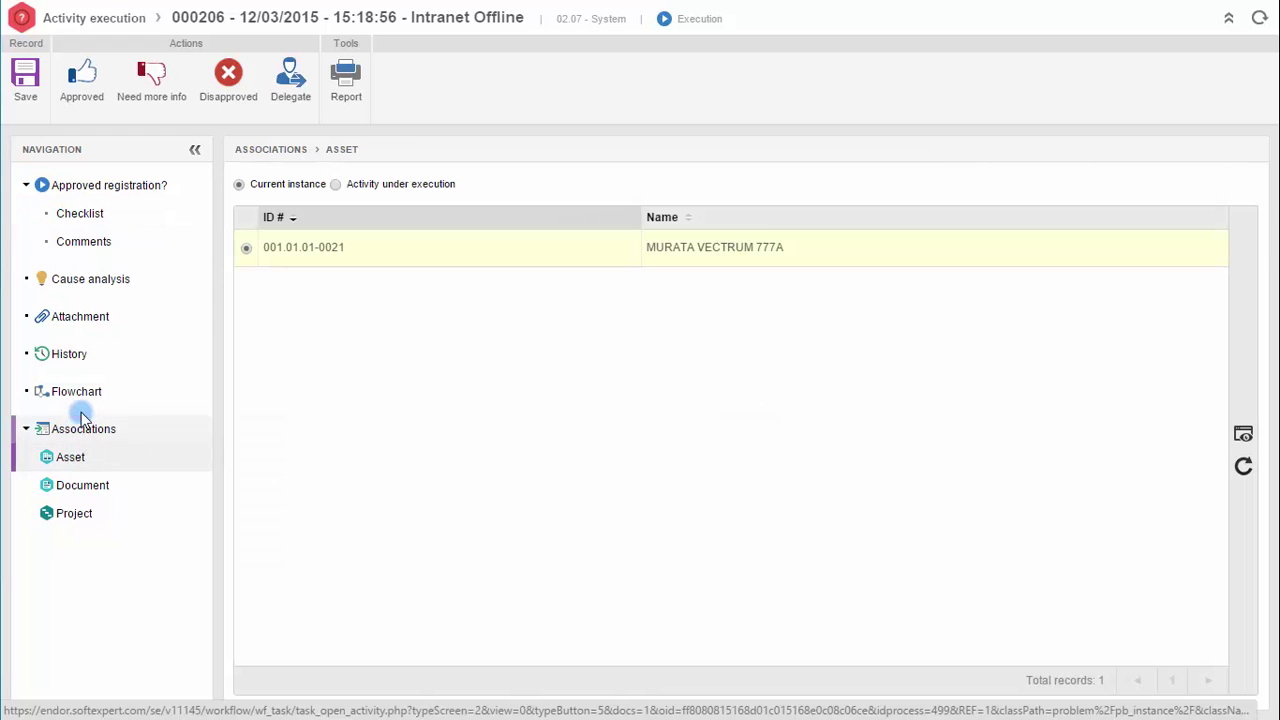
click(130, 281)
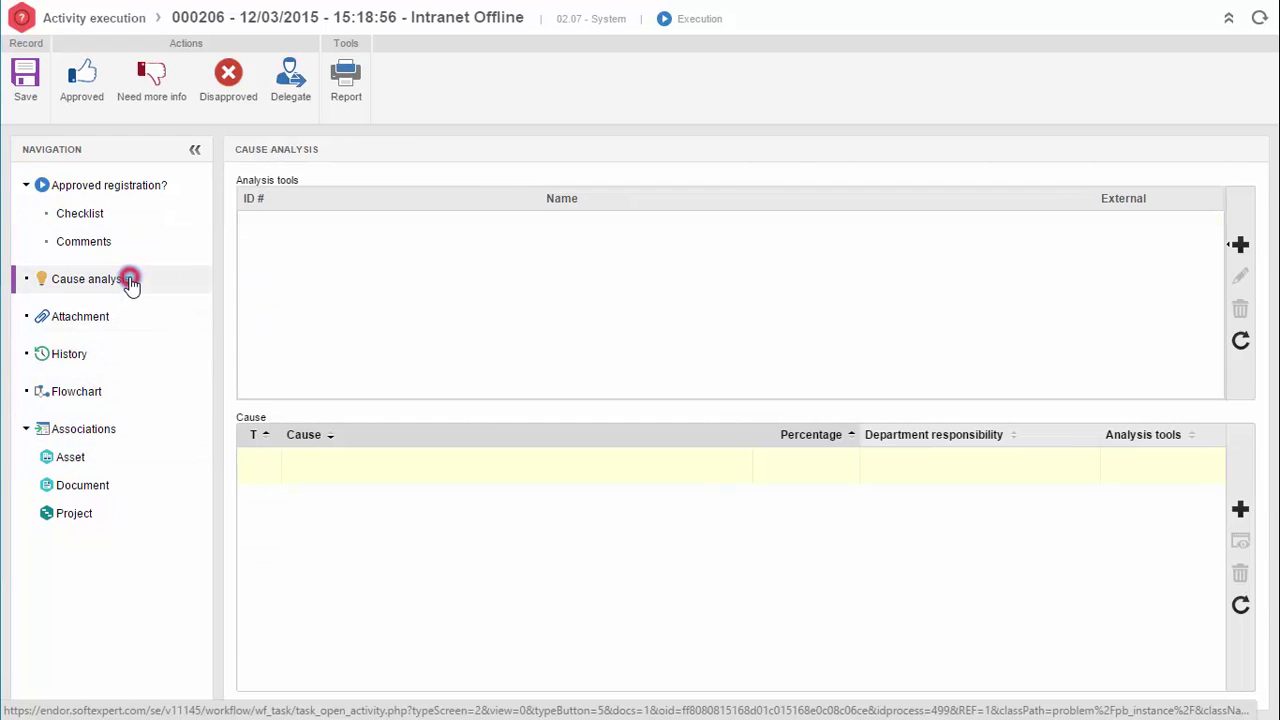
click(1241, 244)
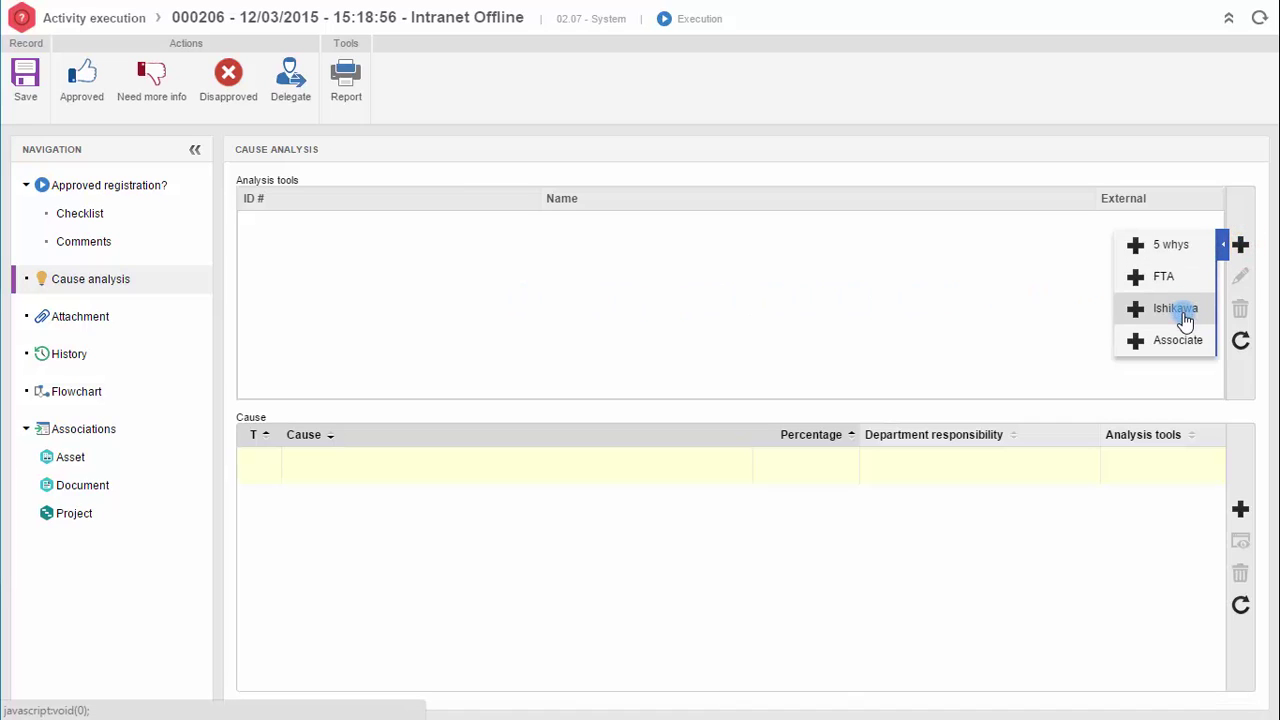
click(1175, 309)
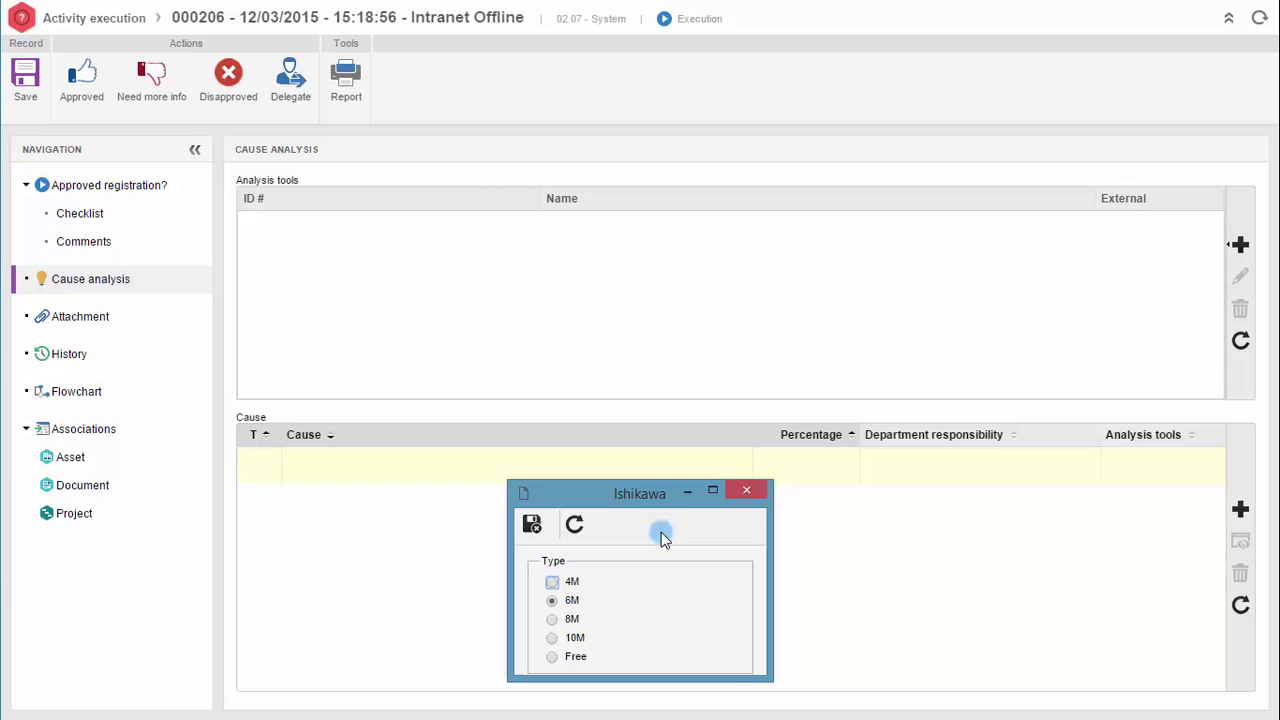
click(555, 658)
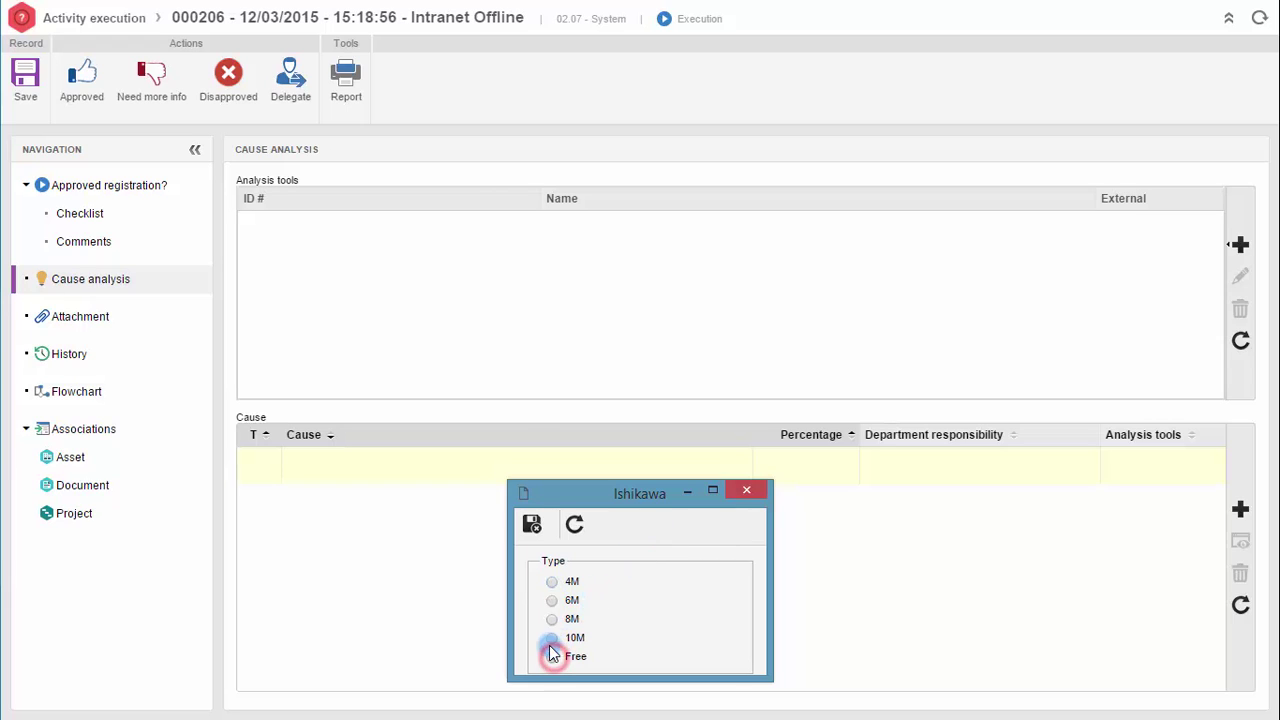
Step: Save the Ishikawa setup and place three category boxes along the diagram's top row
click(533, 525)
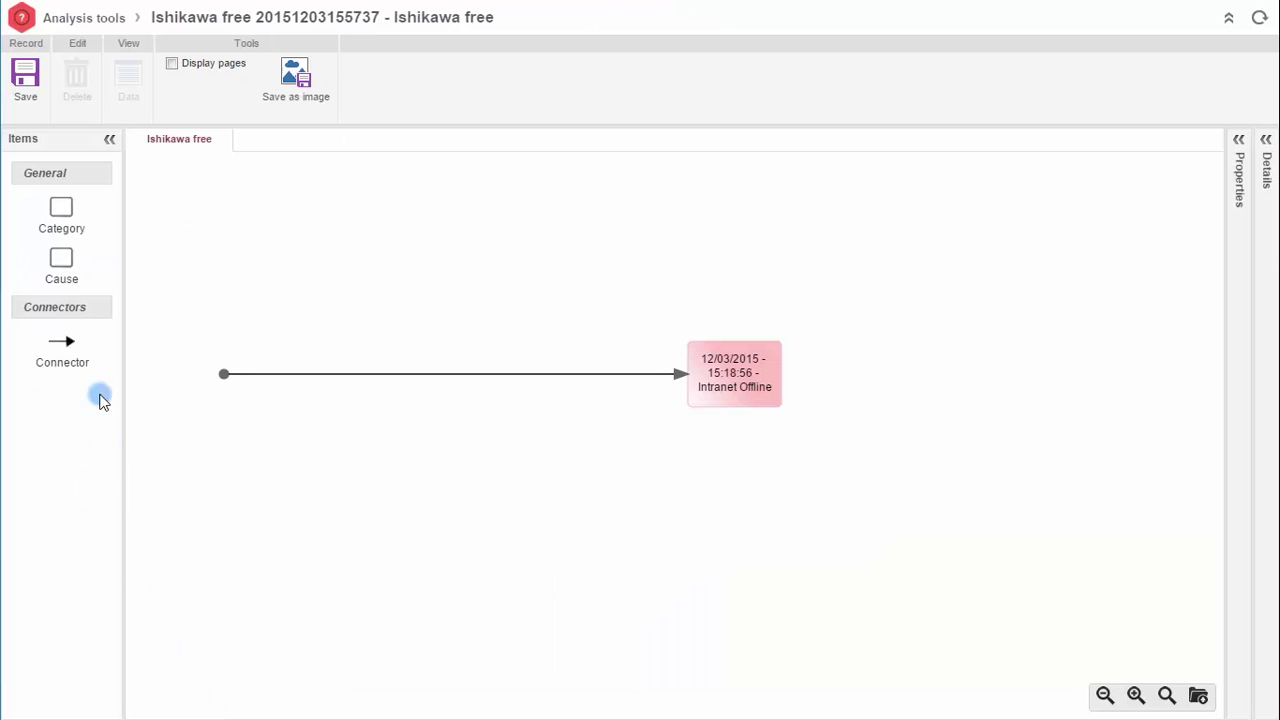
drag(193, 199, 200, 195)
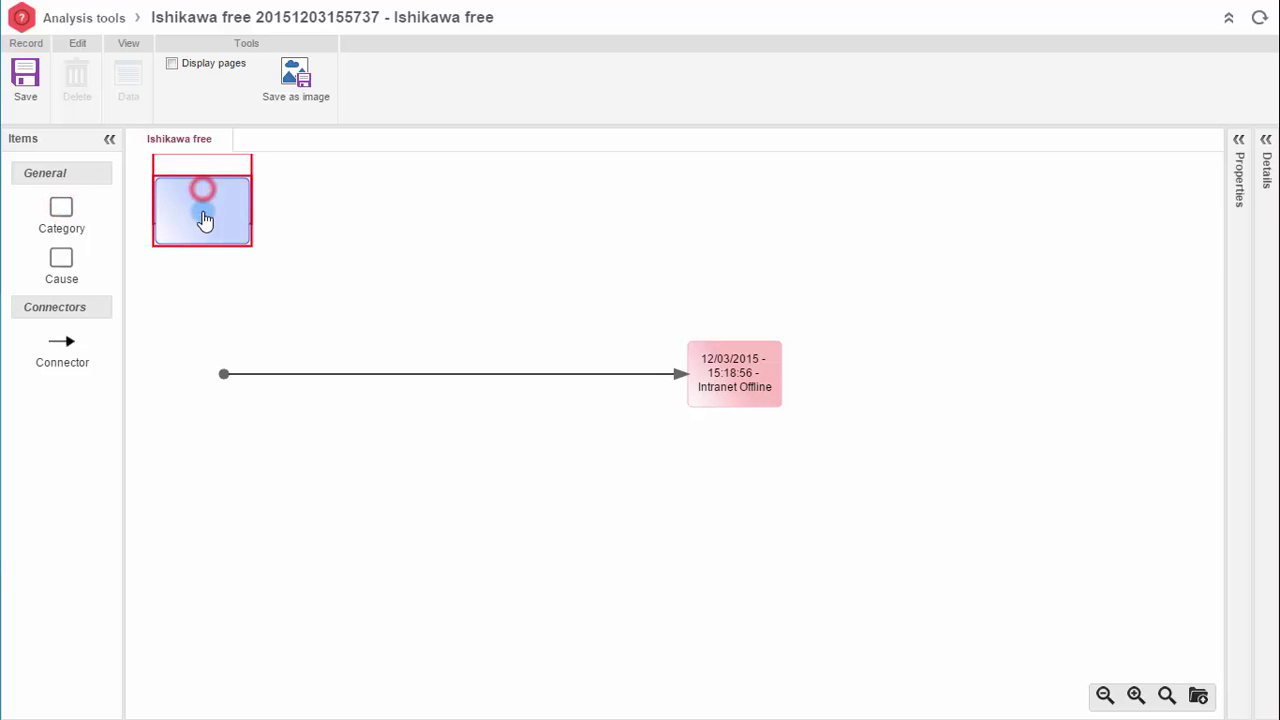
drag(61, 207, 380, 210)
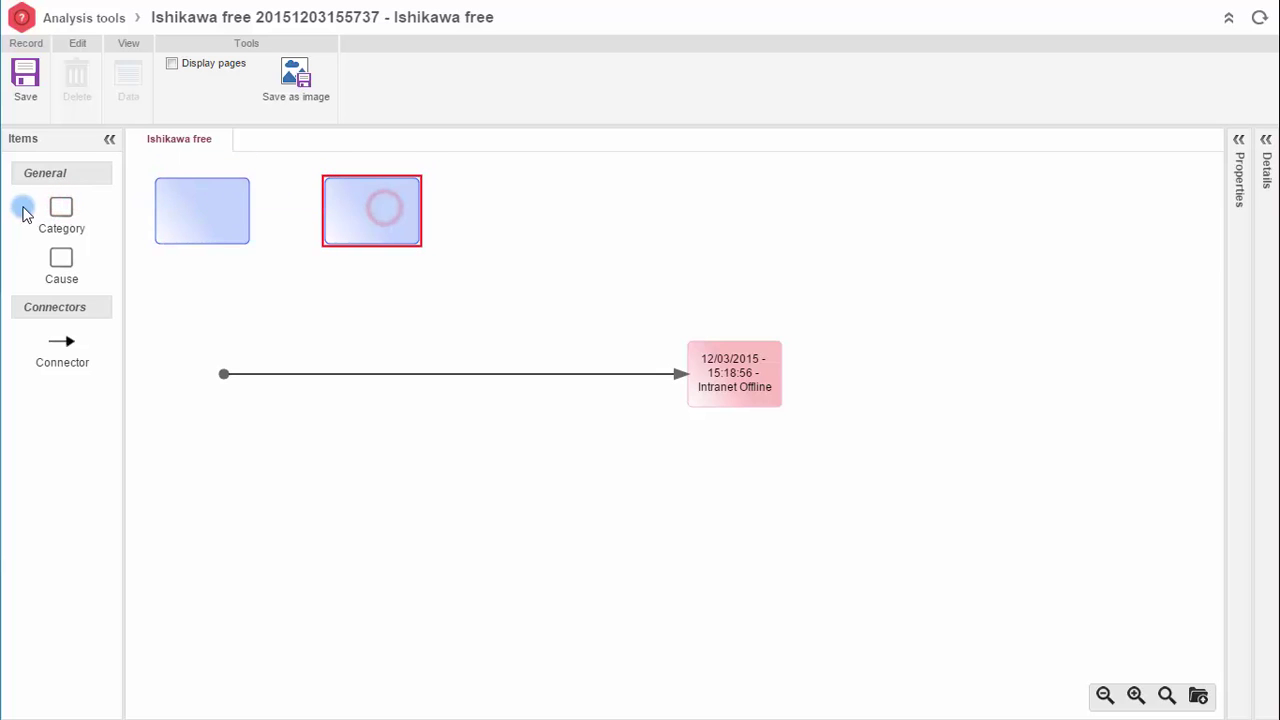
drag(61, 207, 538, 218)
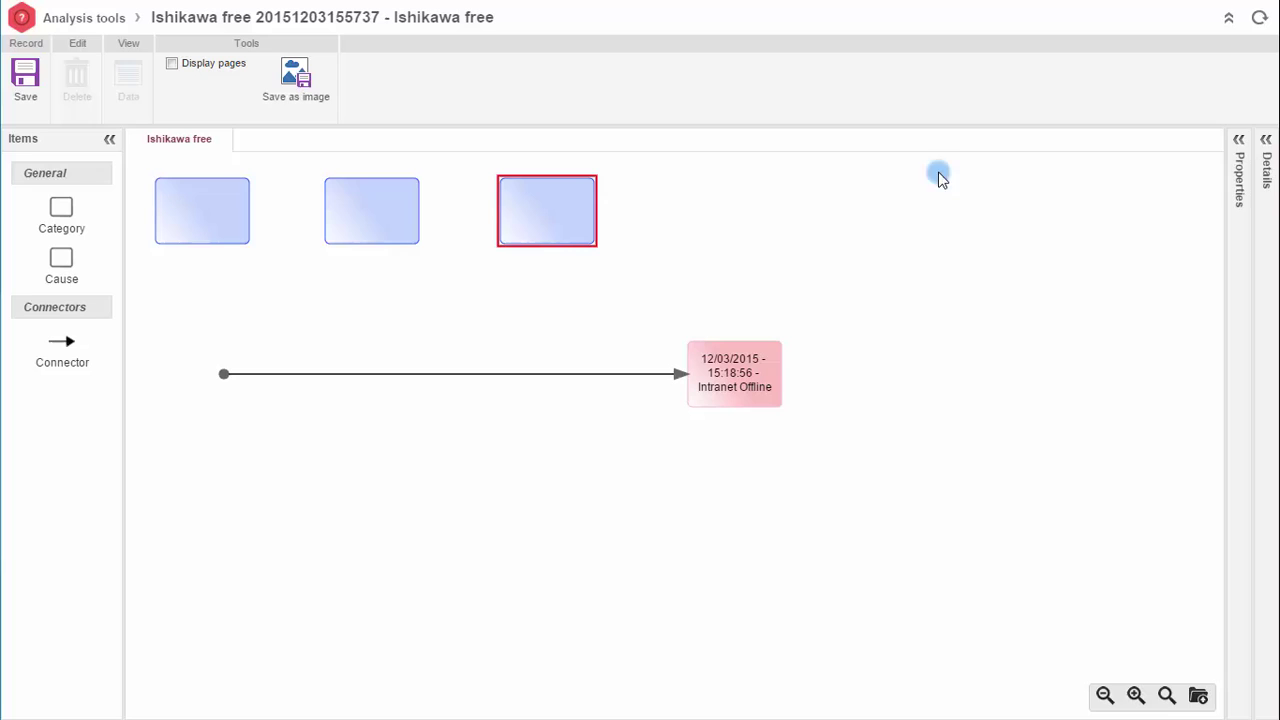
click(1266, 175)
Step: Name the first two category boxes Aplication and Network, saving each name
click(200, 212)
click(1080, 220)
text(Aplication)
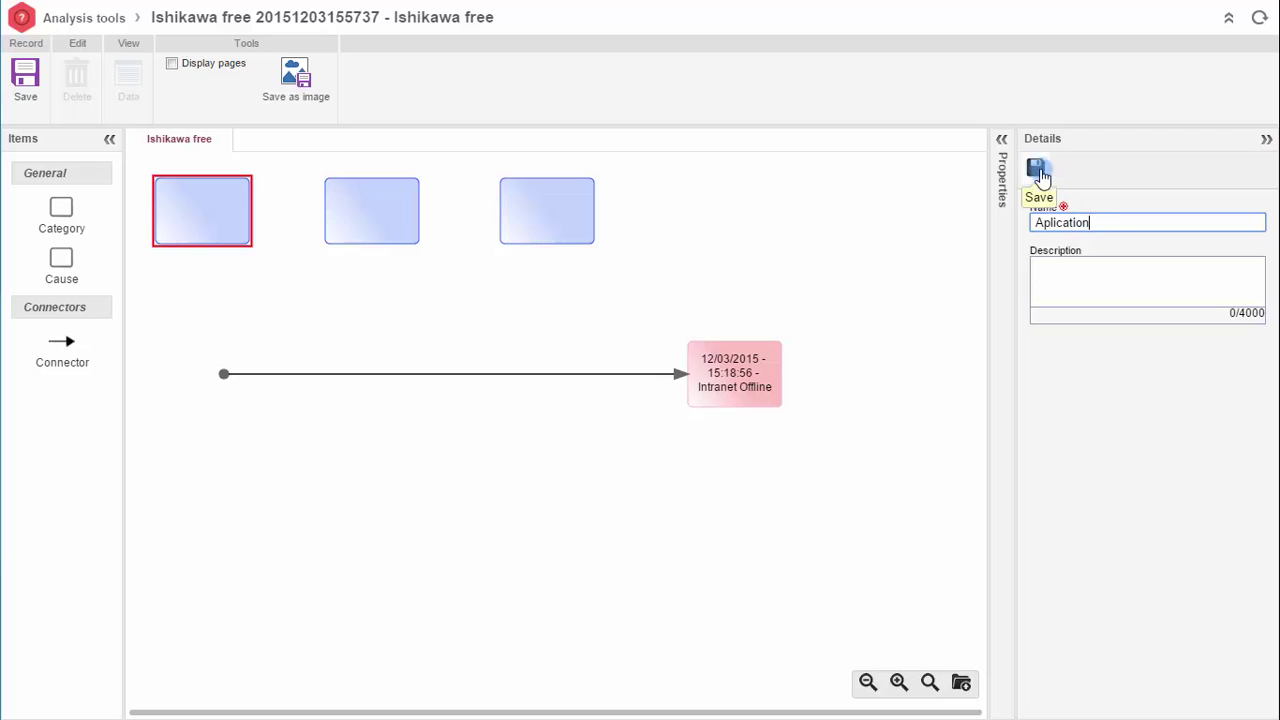
click(1036, 167)
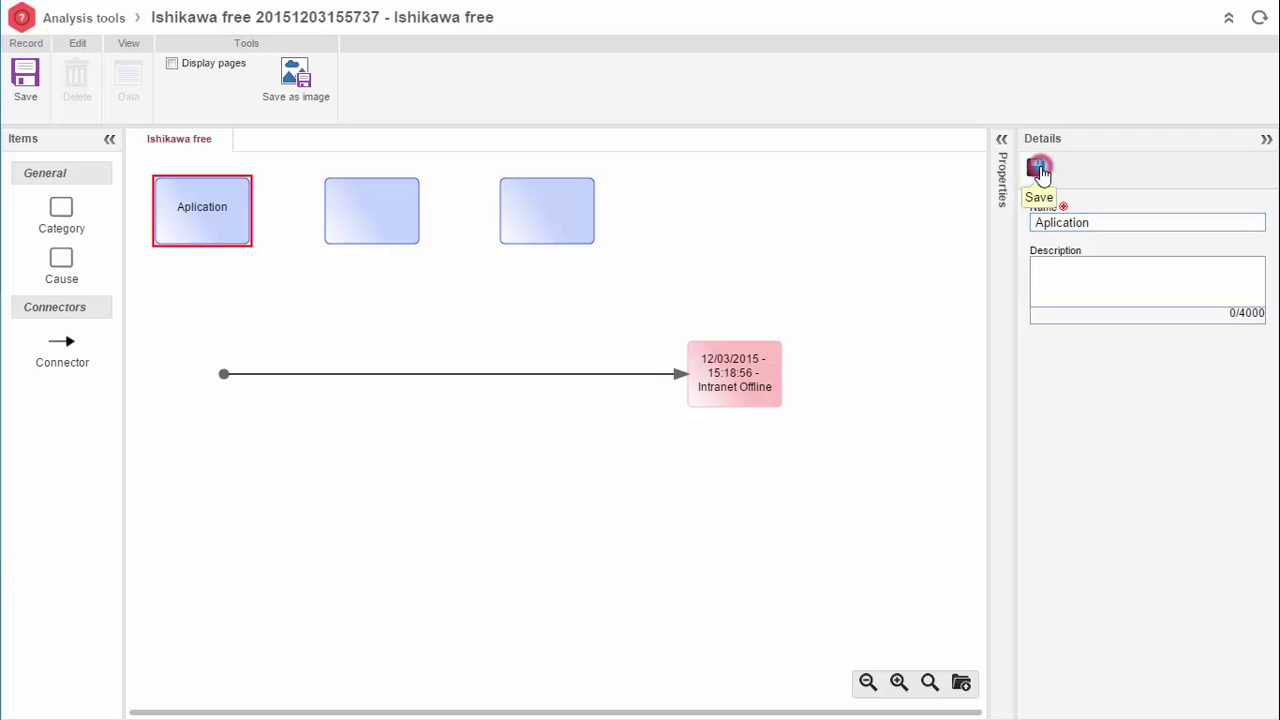
click(383, 215)
click(1112, 217)
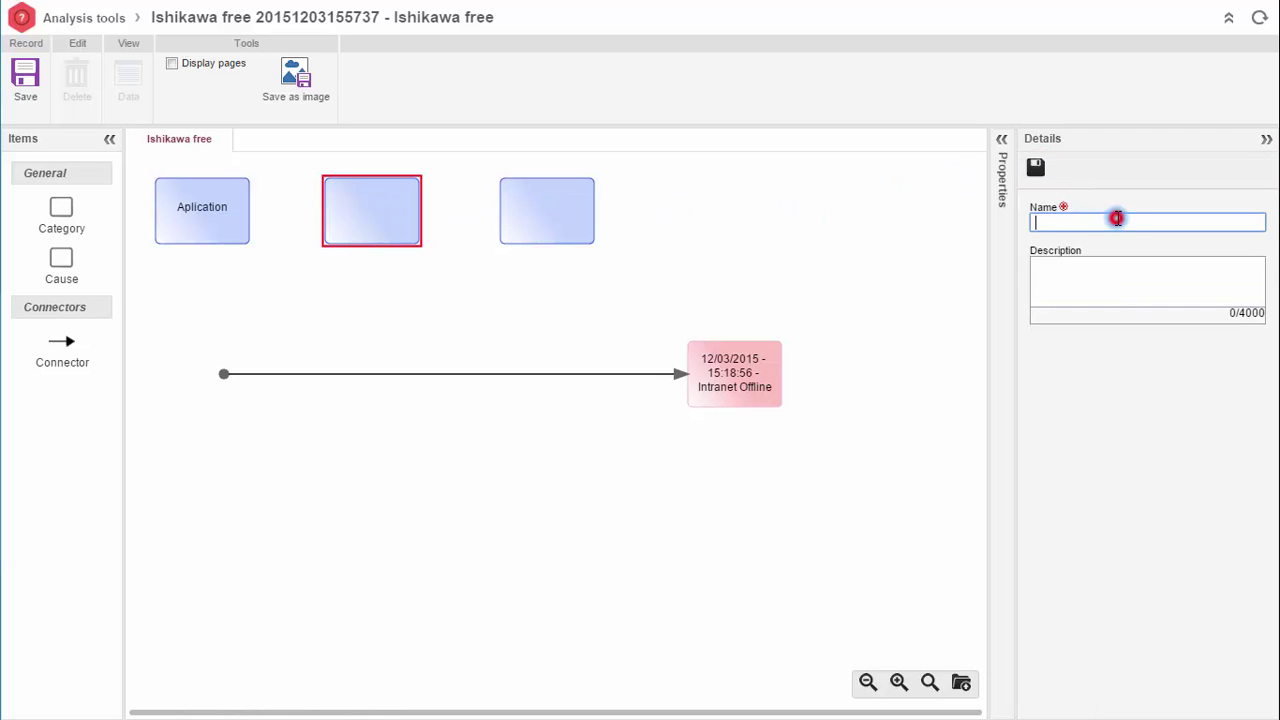
text(Network)
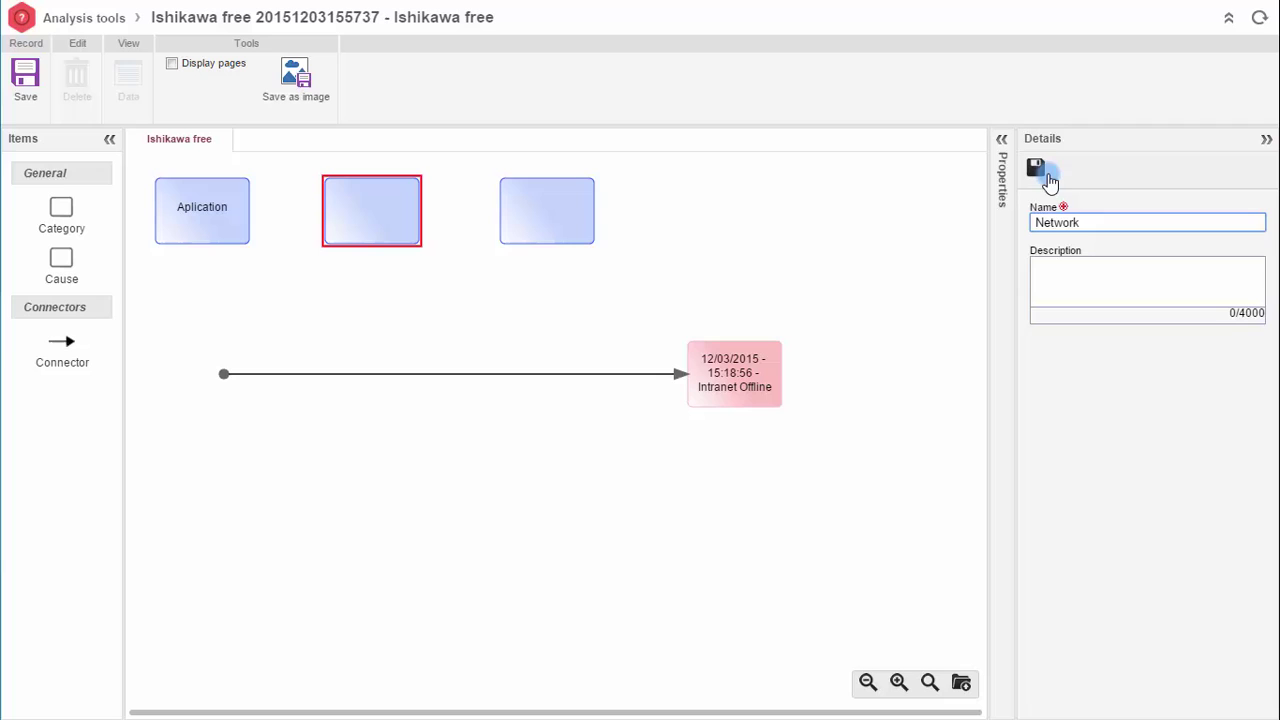
click(1036, 167)
Step: Name the third category box Owner and save it
click(547, 210)
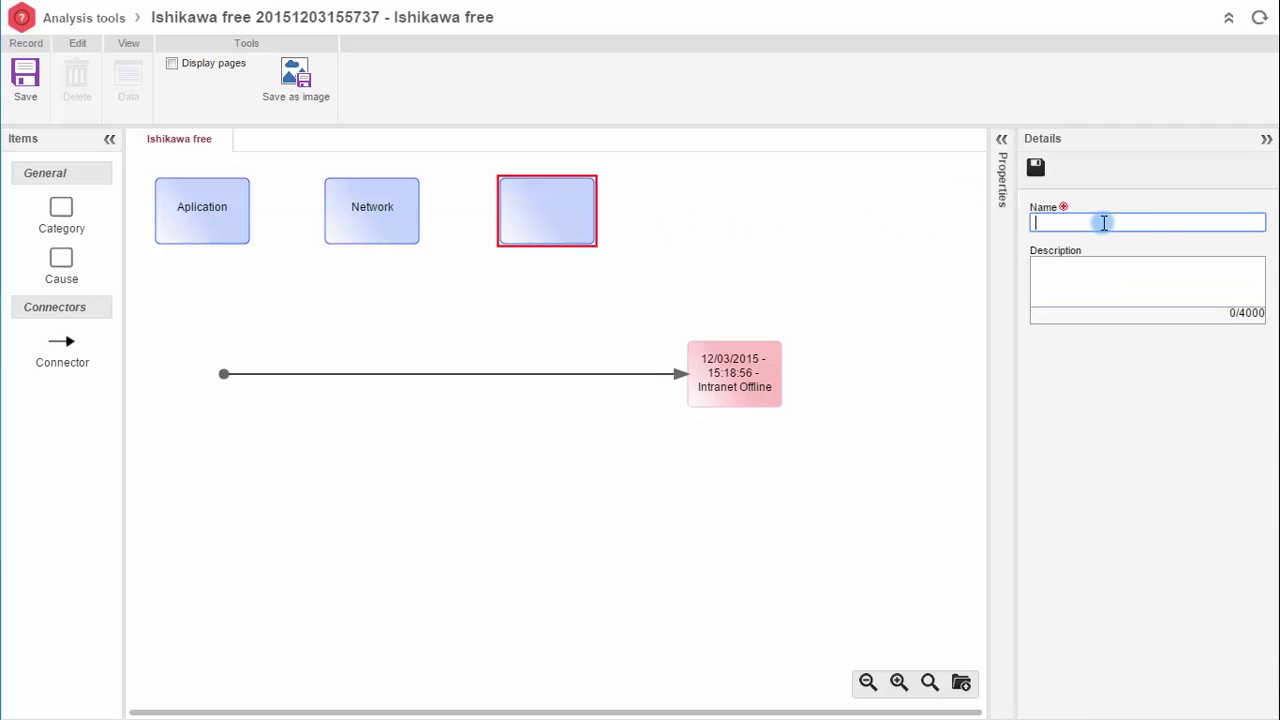
click(1156, 217)
text(Owner)
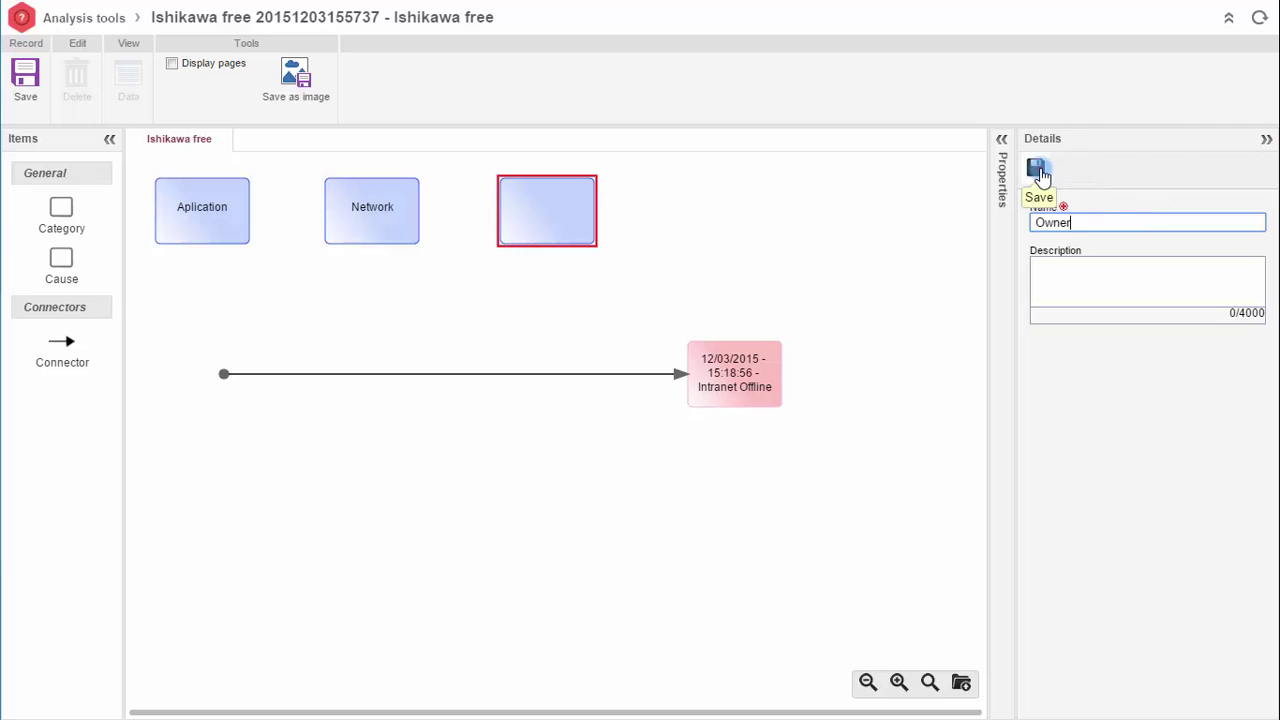
click(1036, 167)
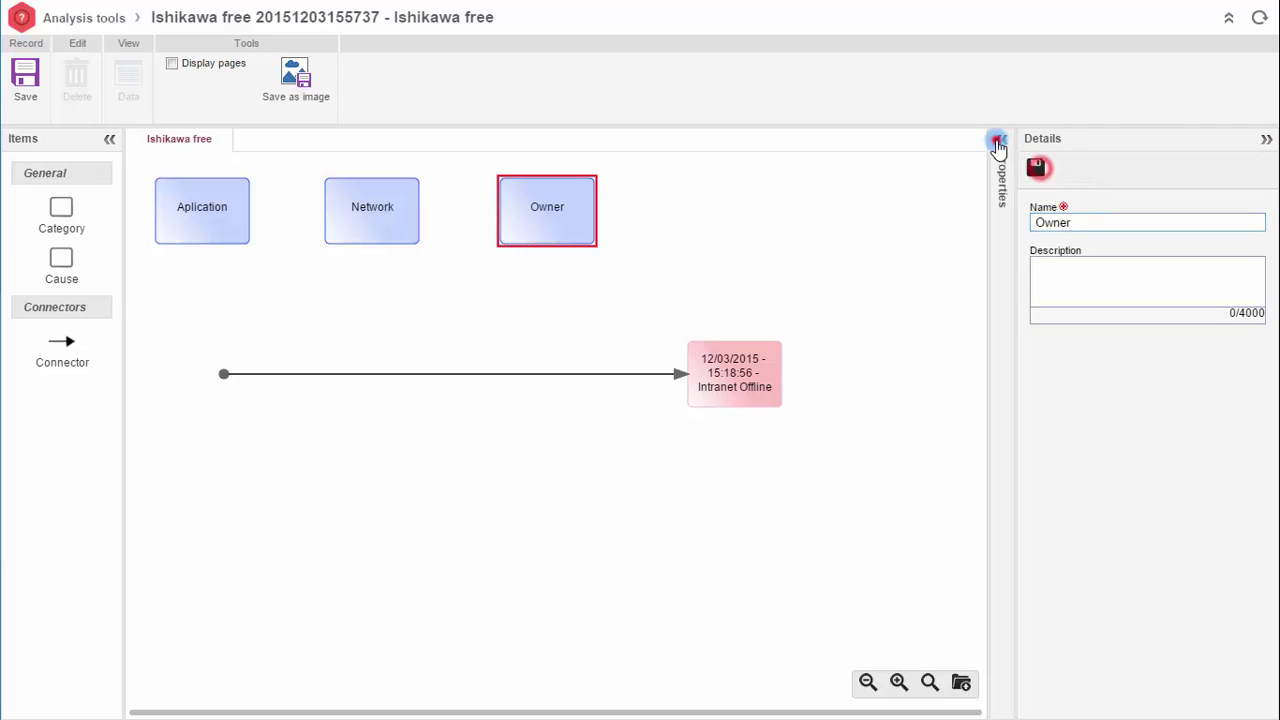
Step: Set the Owner, Network and Aplication box heights to 45, then collapse the Properties and Details panels
click(1000, 145)
double_click(911, 209)
text(45)
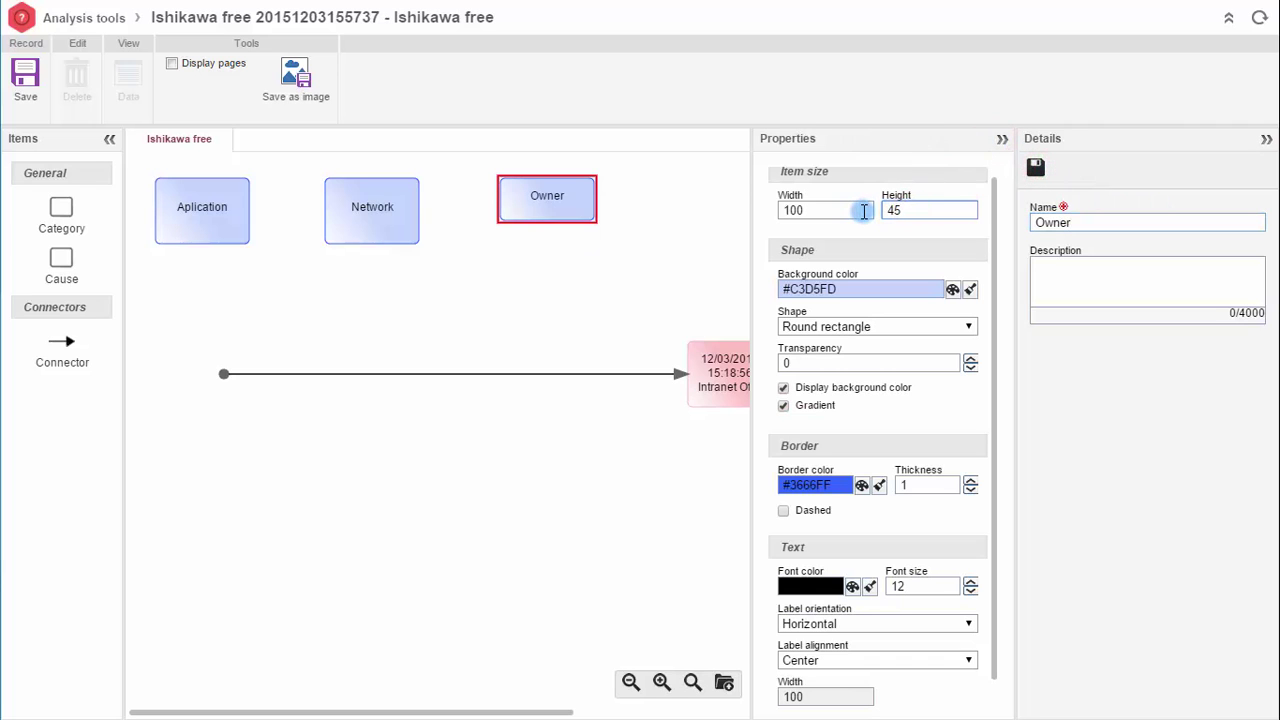
click(360, 218)
double_click(925, 209)
text(4)
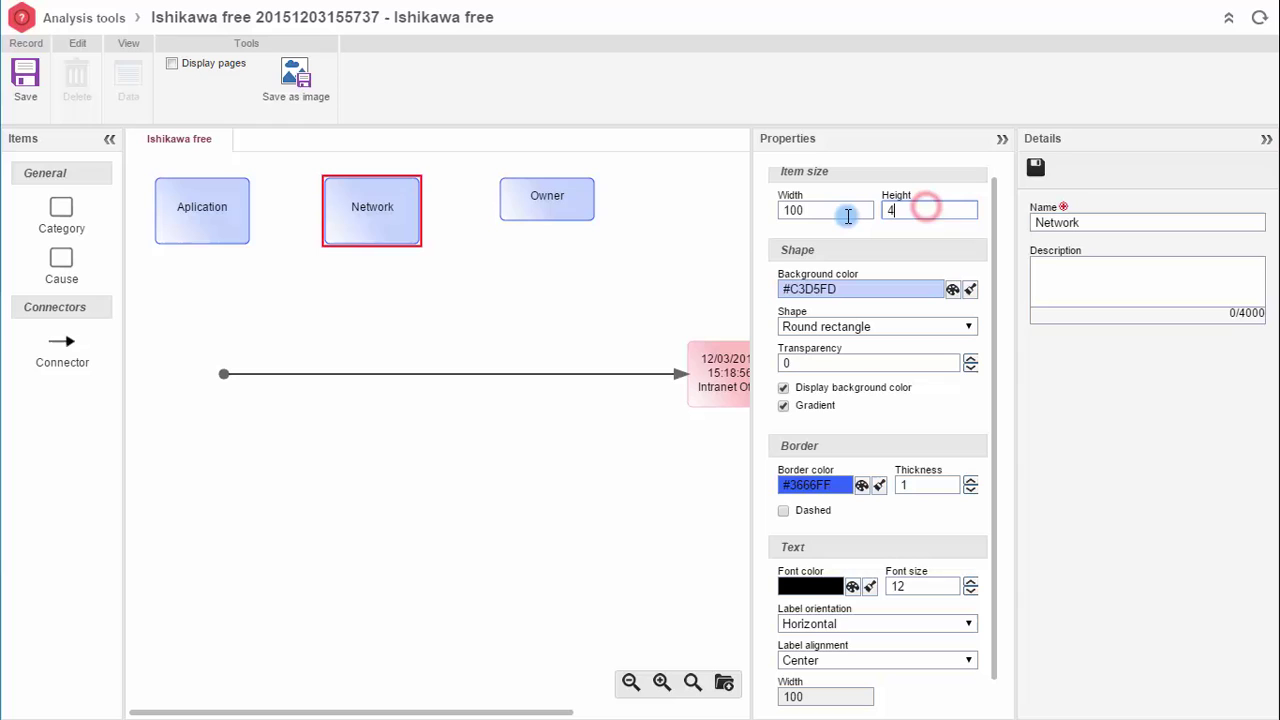
text(5)
click(206, 200)
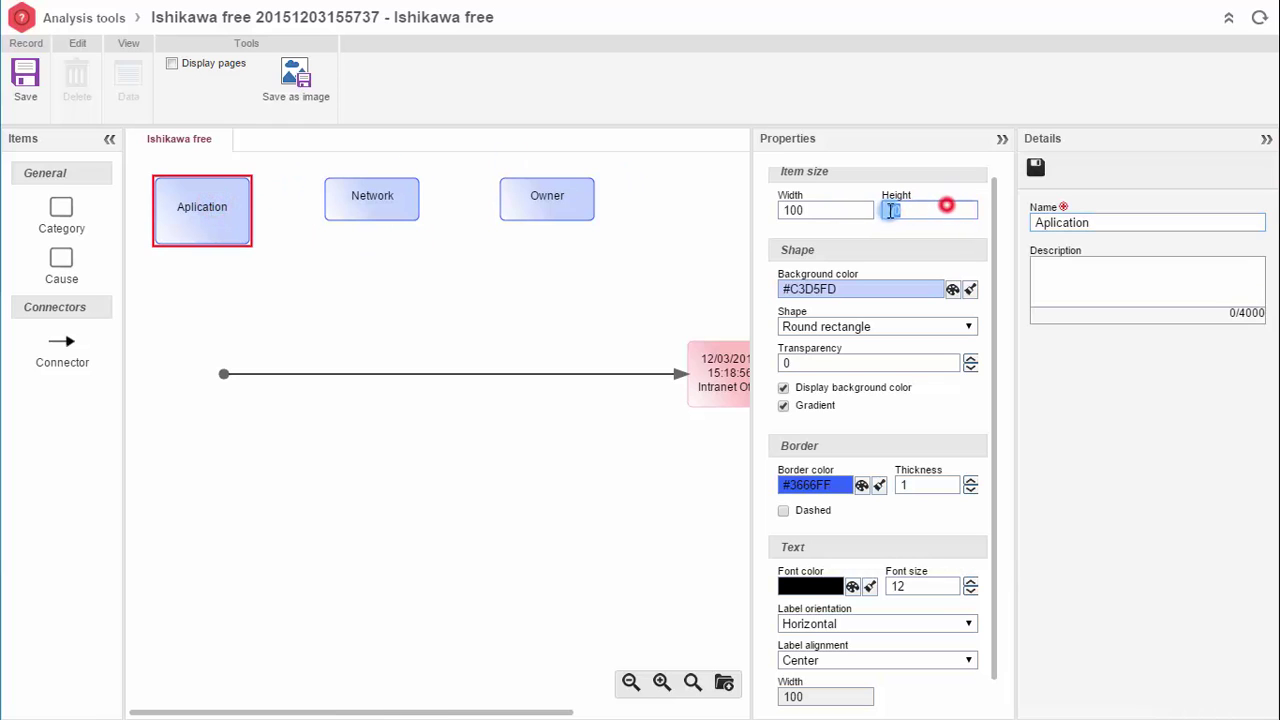
double_click(932, 208)
text(45)
click(1001, 139)
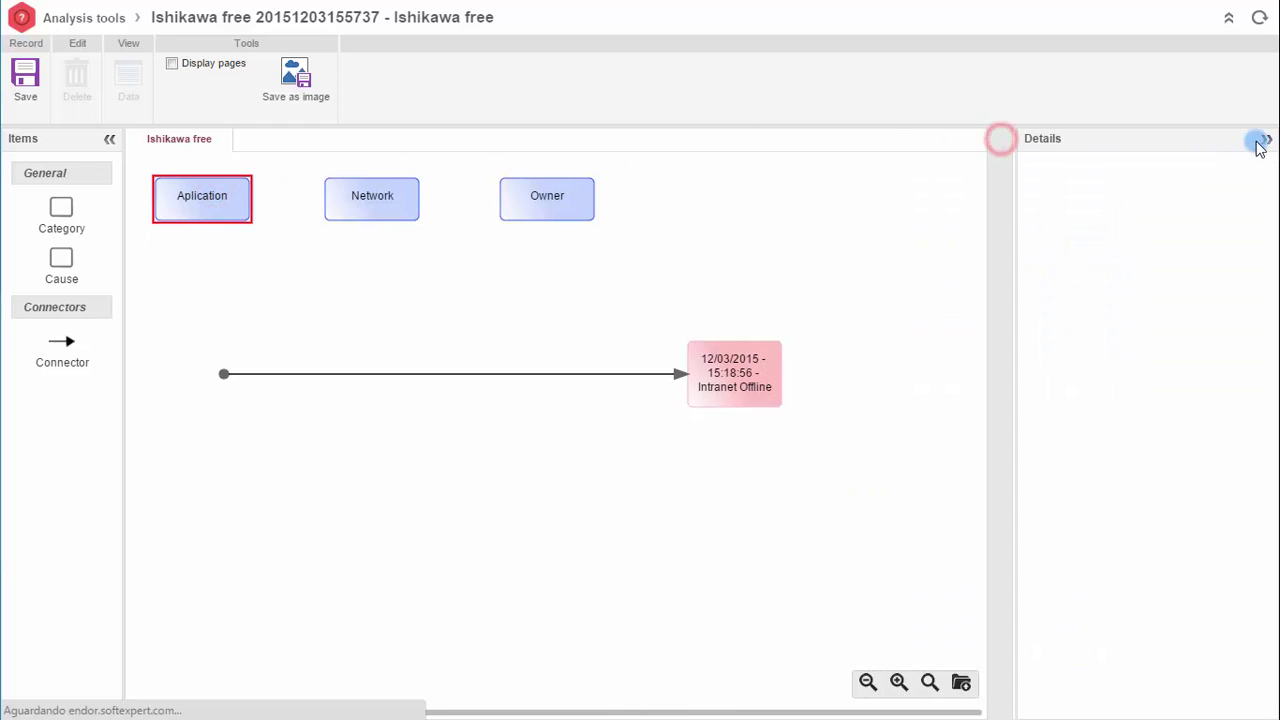
click(1267, 139)
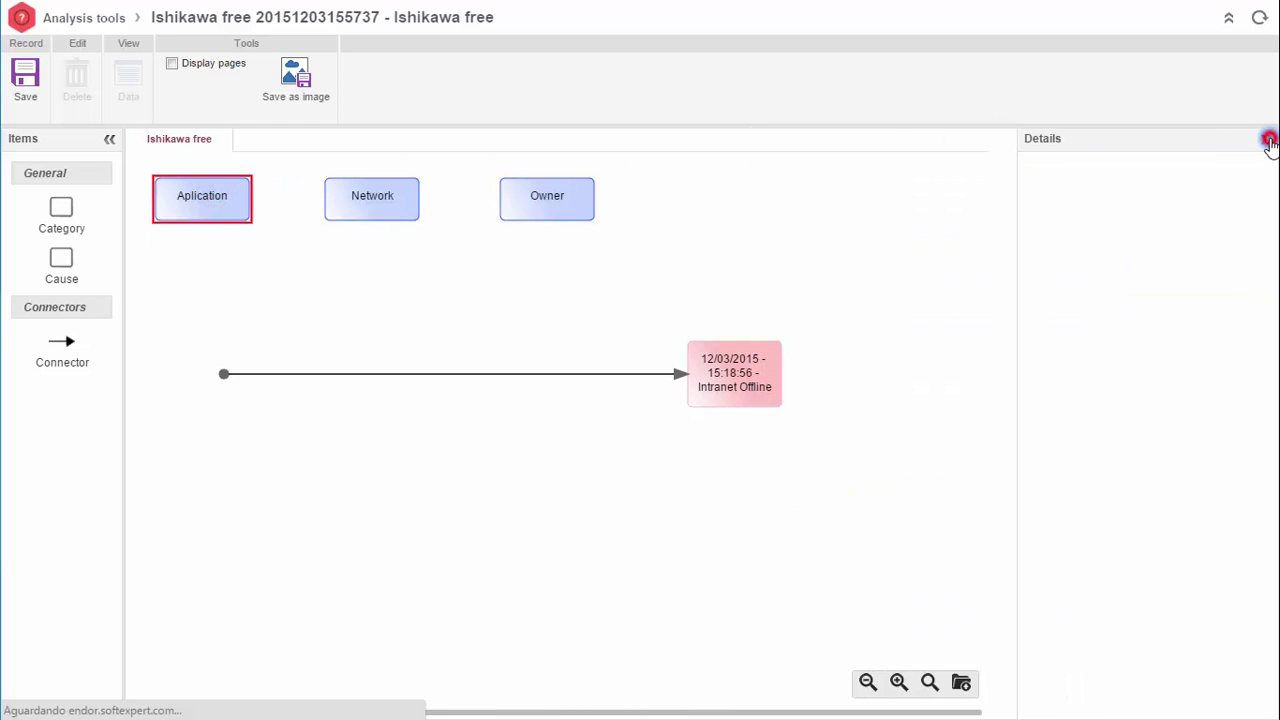
Step: Connect the Aplication box to the spine with an arrow, moving its tip left
click(215, 195)
click(76, 346)
click(197, 205)
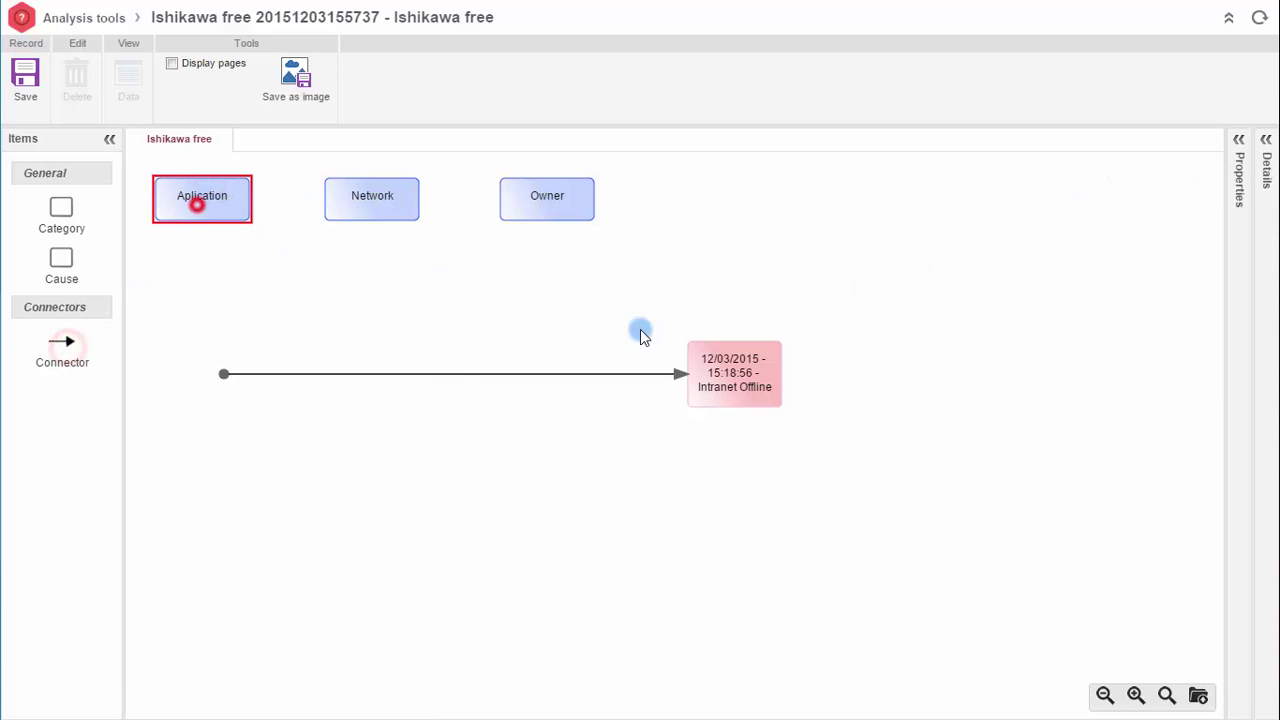
click(735, 365)
drag(462, 377, 316, 376)
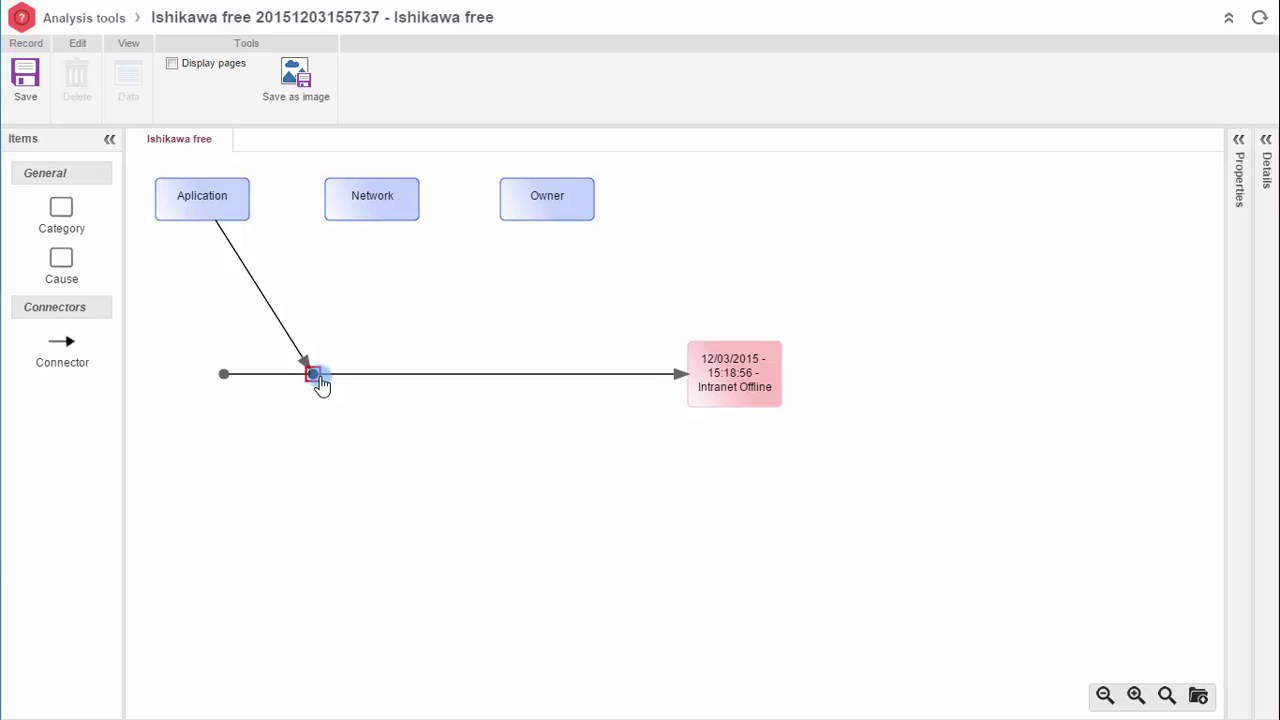
Step: Connect the Network and Owner boxes to the spine, repositioning the Owner arrow's tip
click(371, 199)
click(72, 340)
click(357, 197)
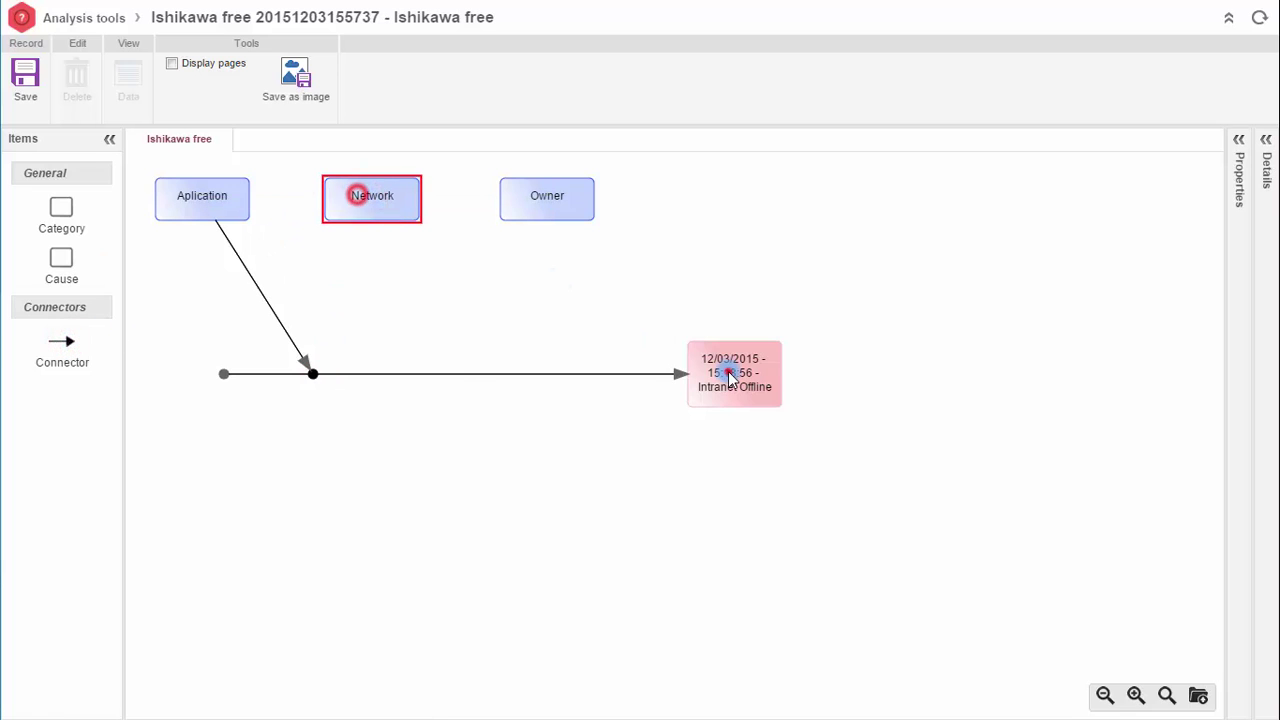
click(460, 374)
click(529, 200)
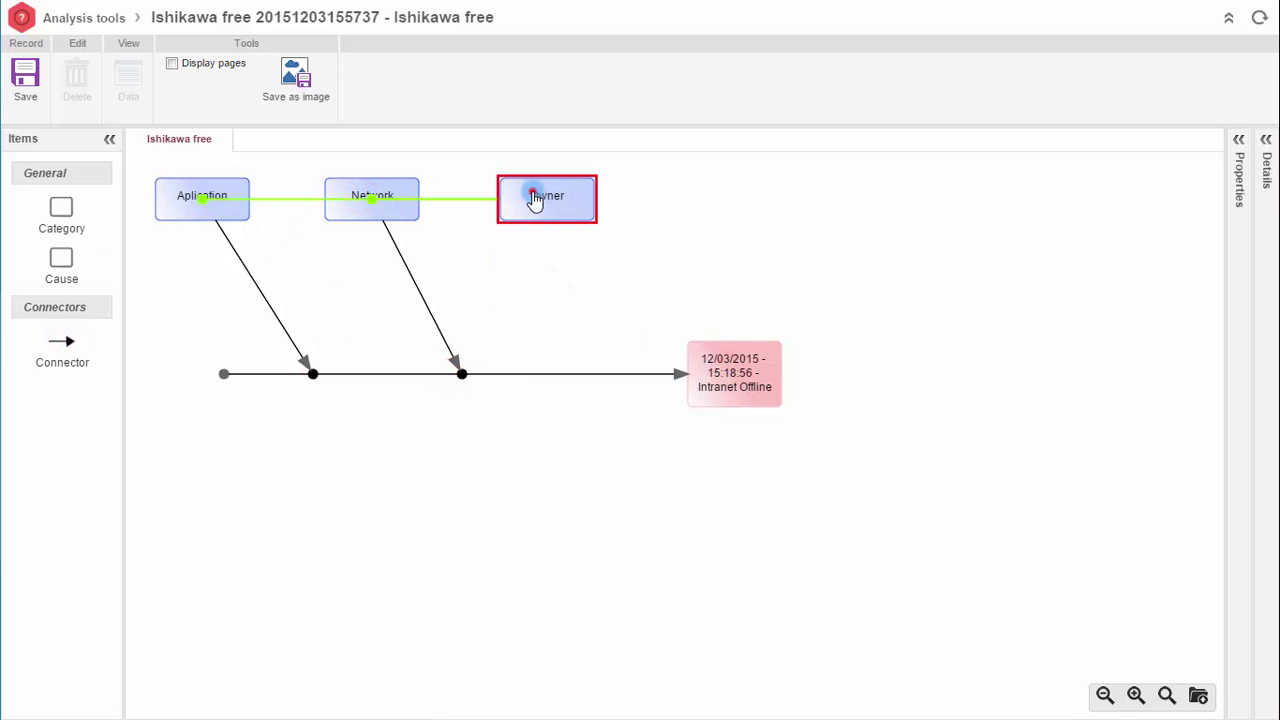
click(63, 342)
click(537, 212)
click(462, 372)
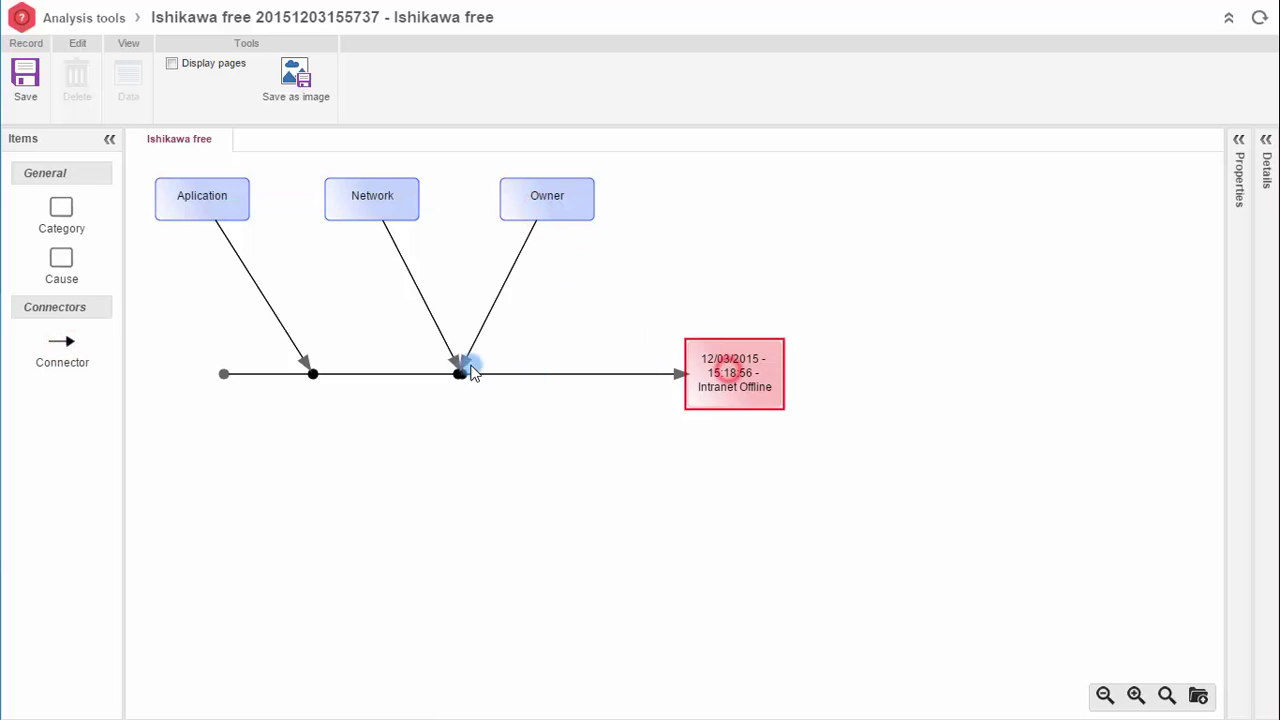
drag(510, 380, 620, 378)
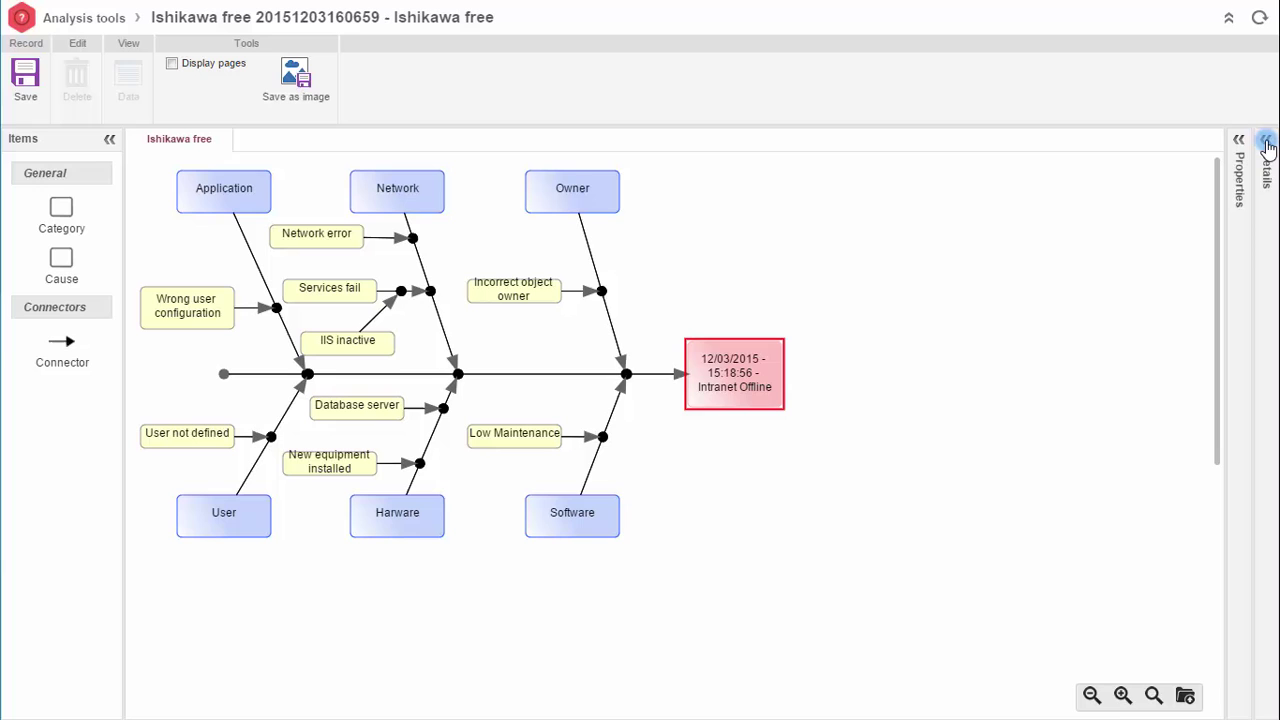
Step: Save the fishbone diagram and scroll through the Cause grid with its percentages
click(28, 80)
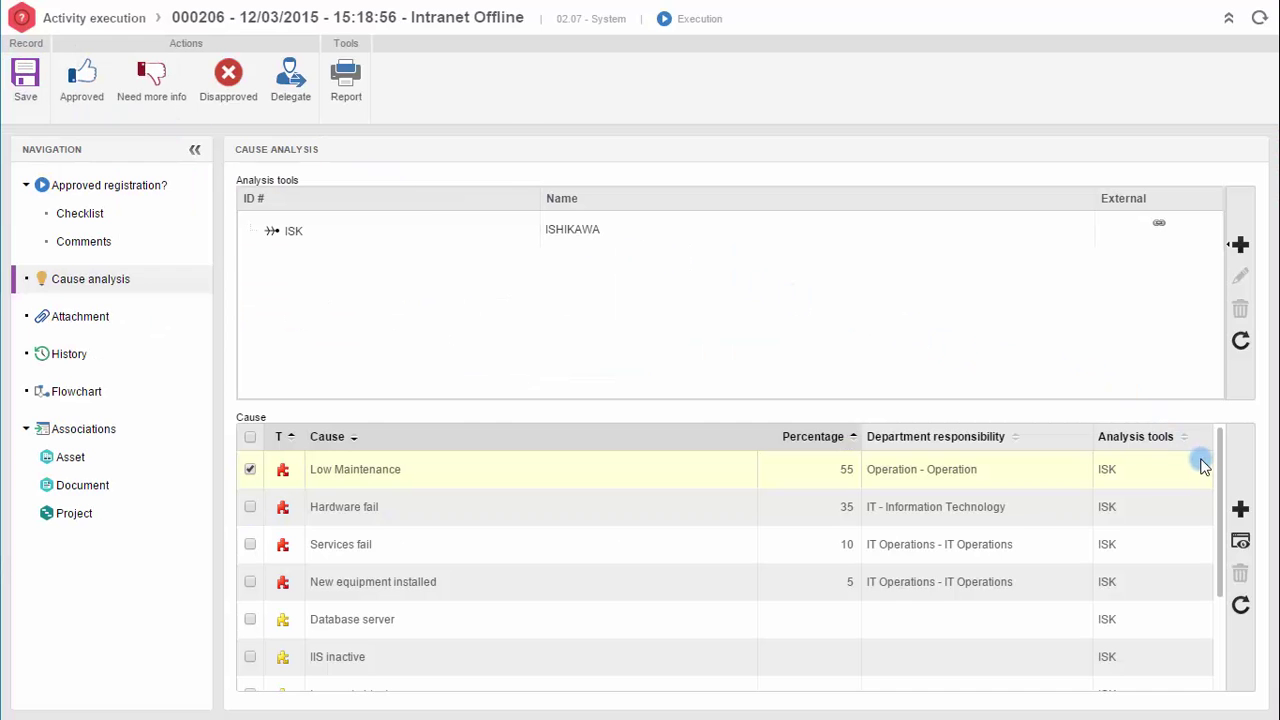
drag(1222, 462, 1220, 530)
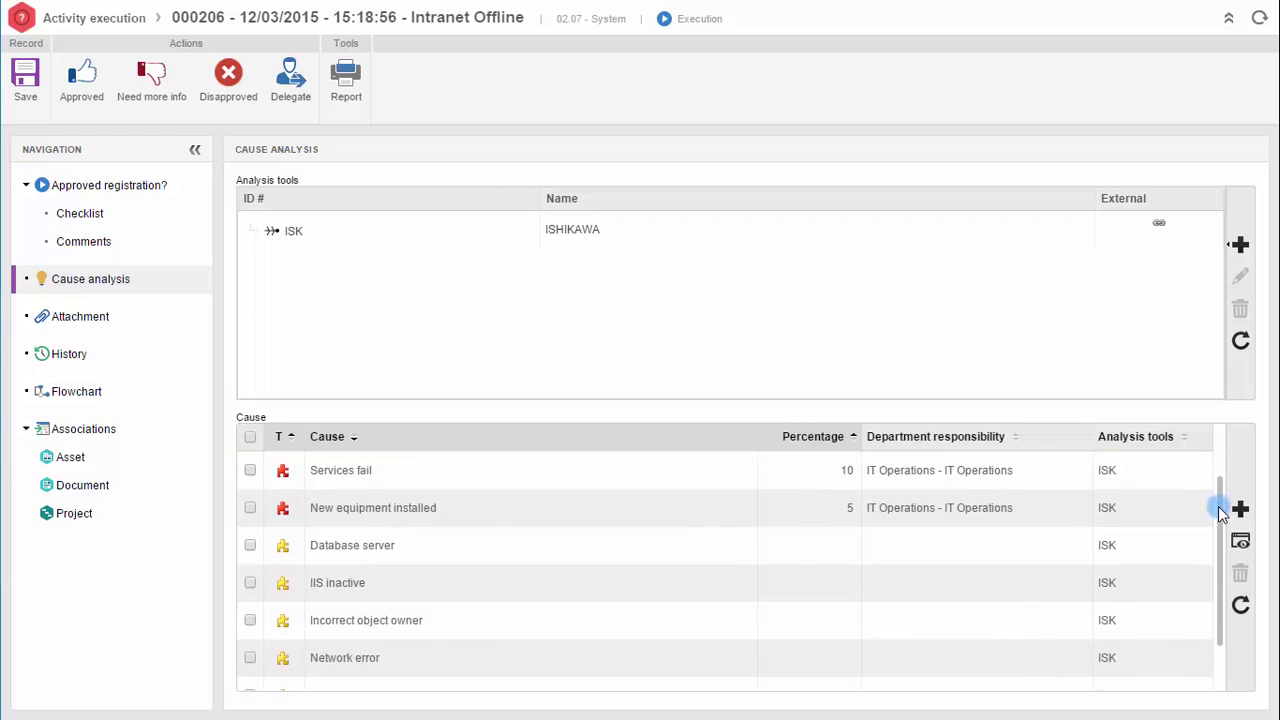
drag(1220, 530, 1222, 560)
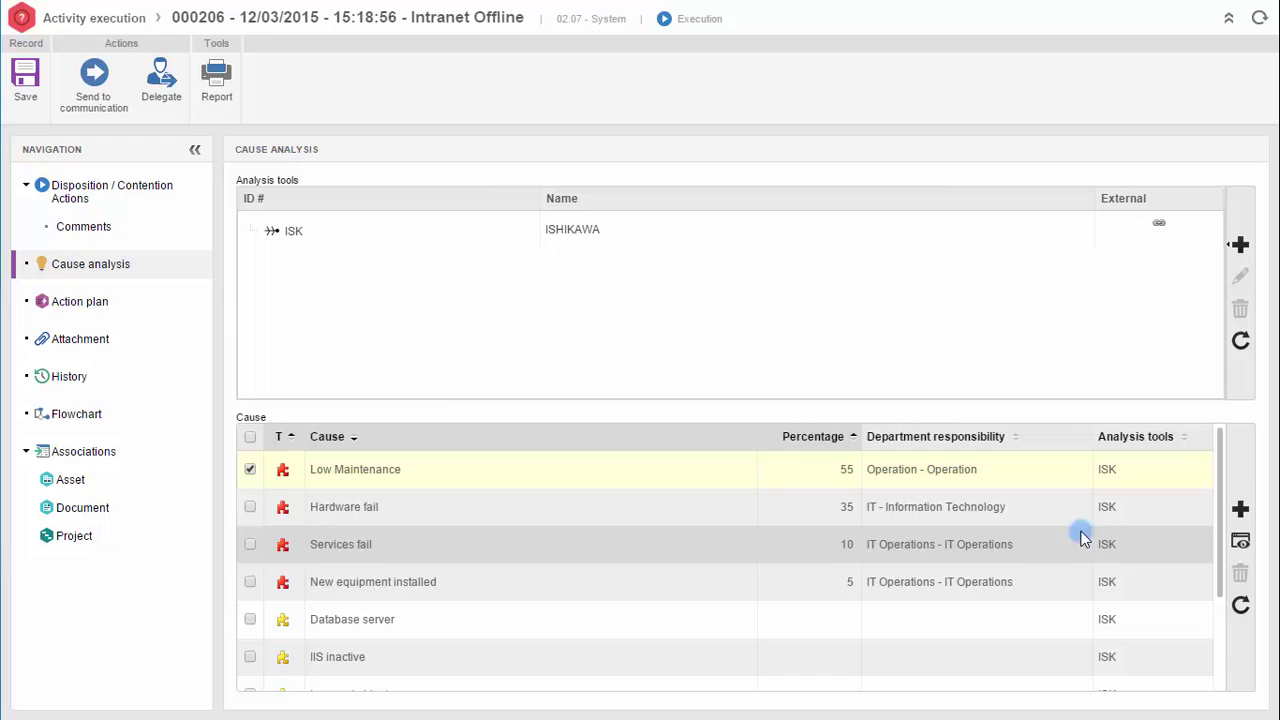
Step: Open the problem's Action plan section and show the options for adding a plan
click(124, 305)
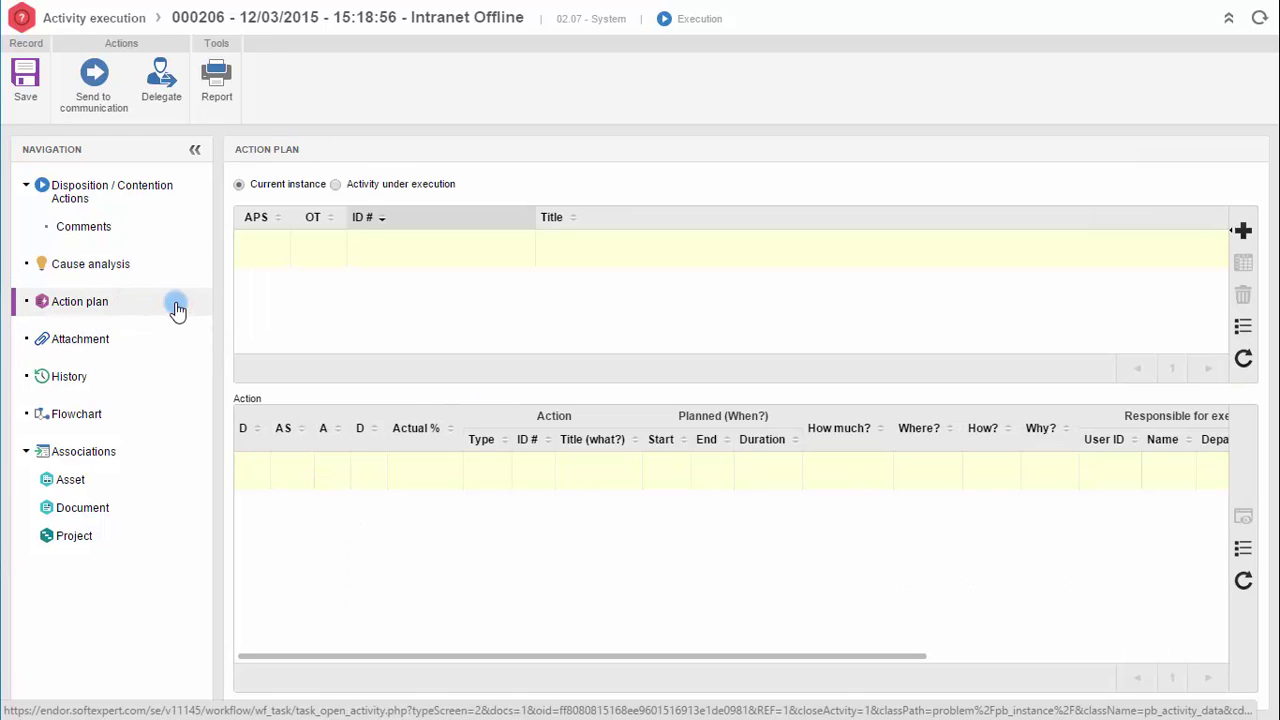
click(1247, 234)
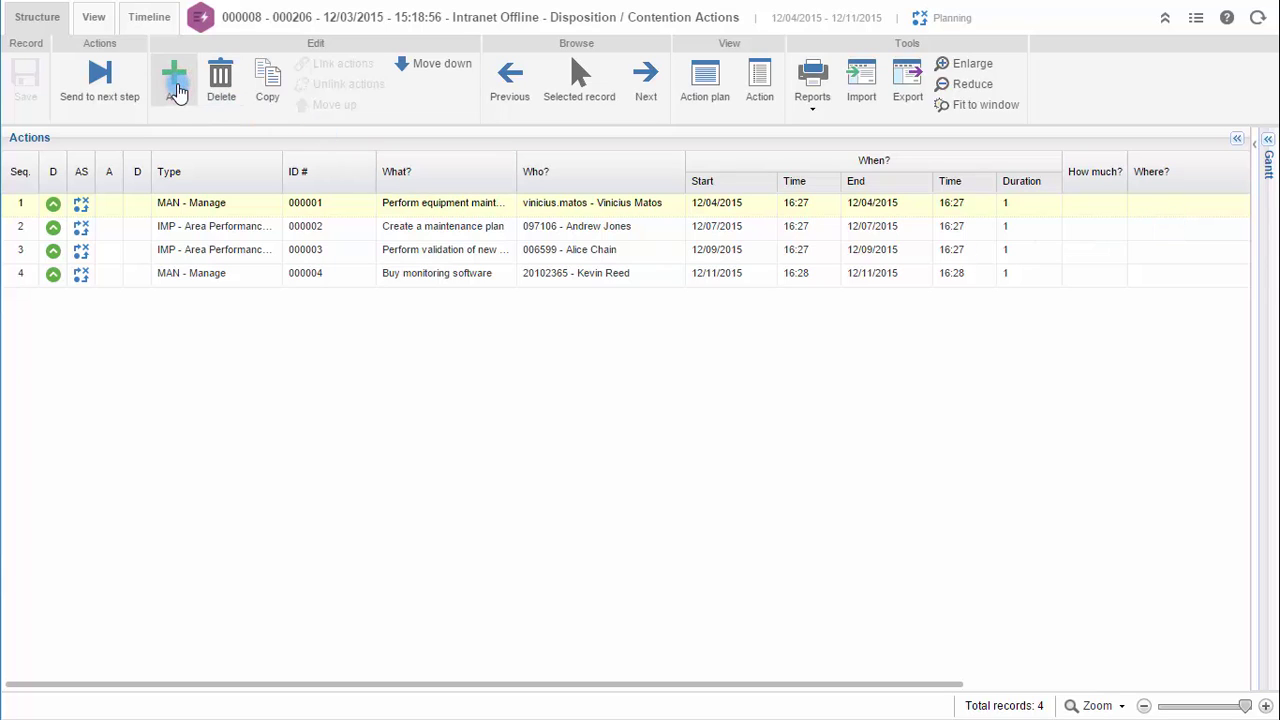
Step: Add action 000005 described as a maintenance plan for database maintenance
click(177, 91)
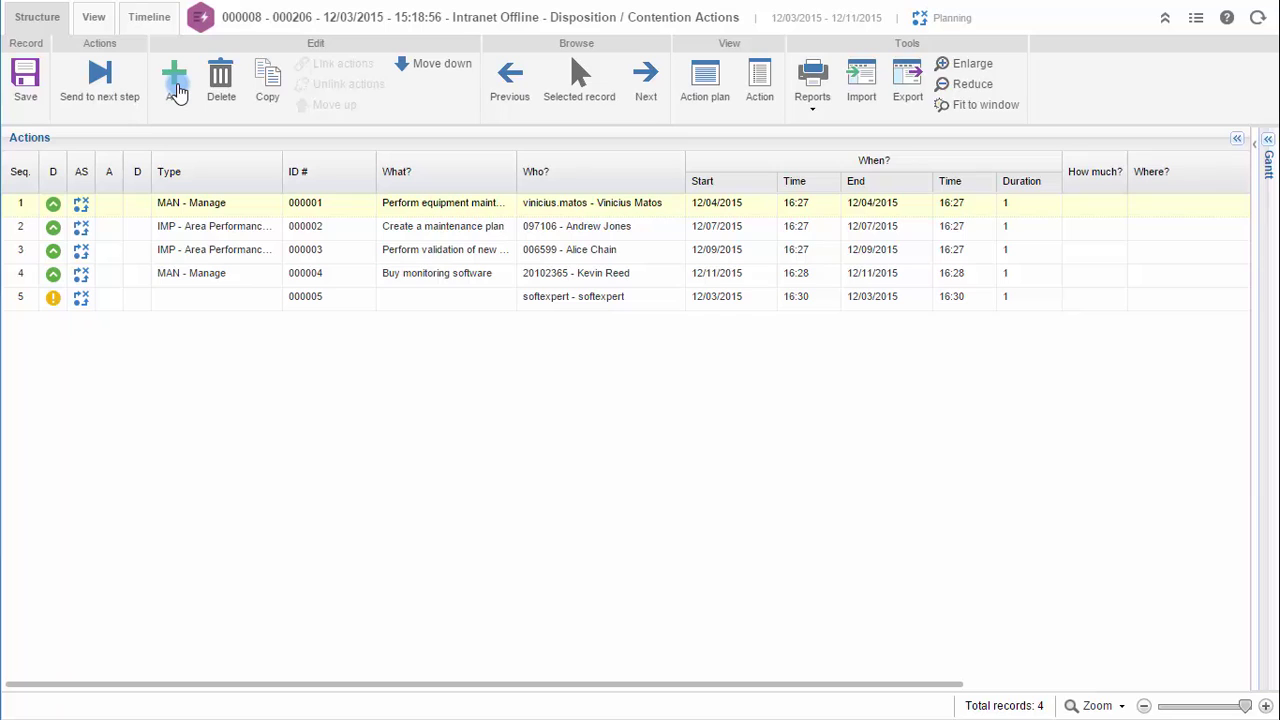
click(503, 305)
text(Create a maintenance plan)
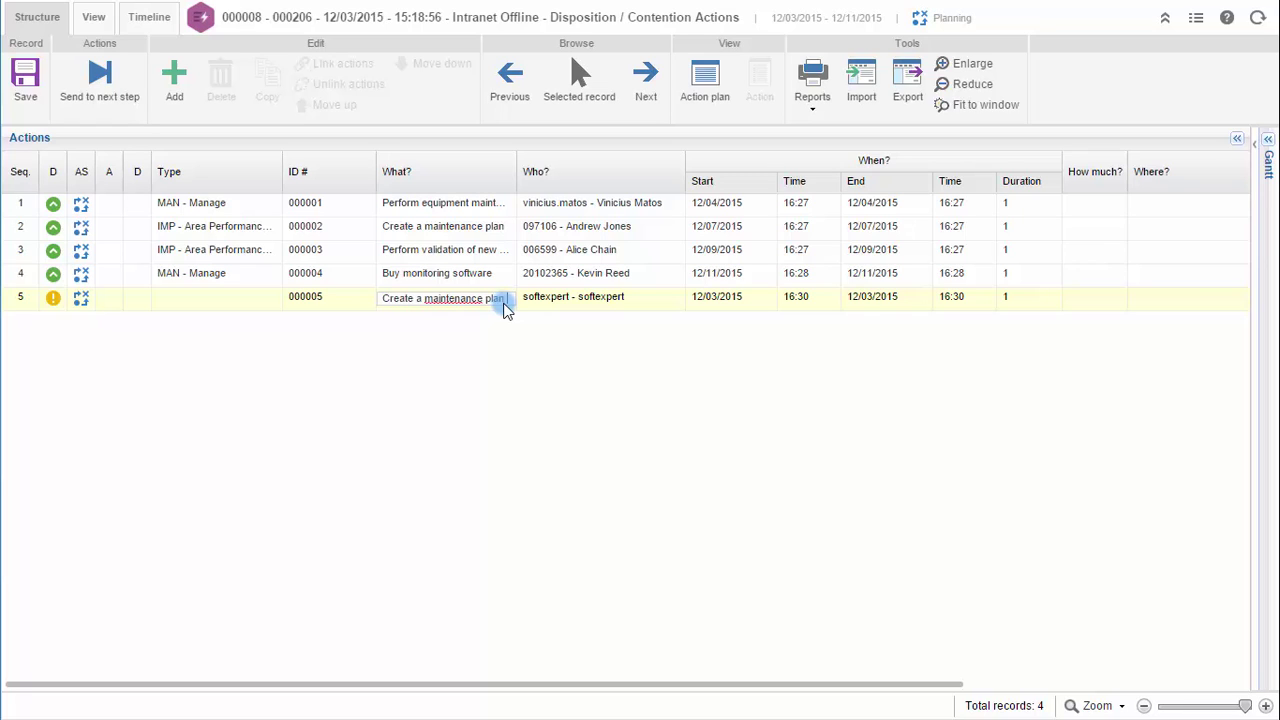
text(fo)
text(r database)
text( ma)
text(intenan)
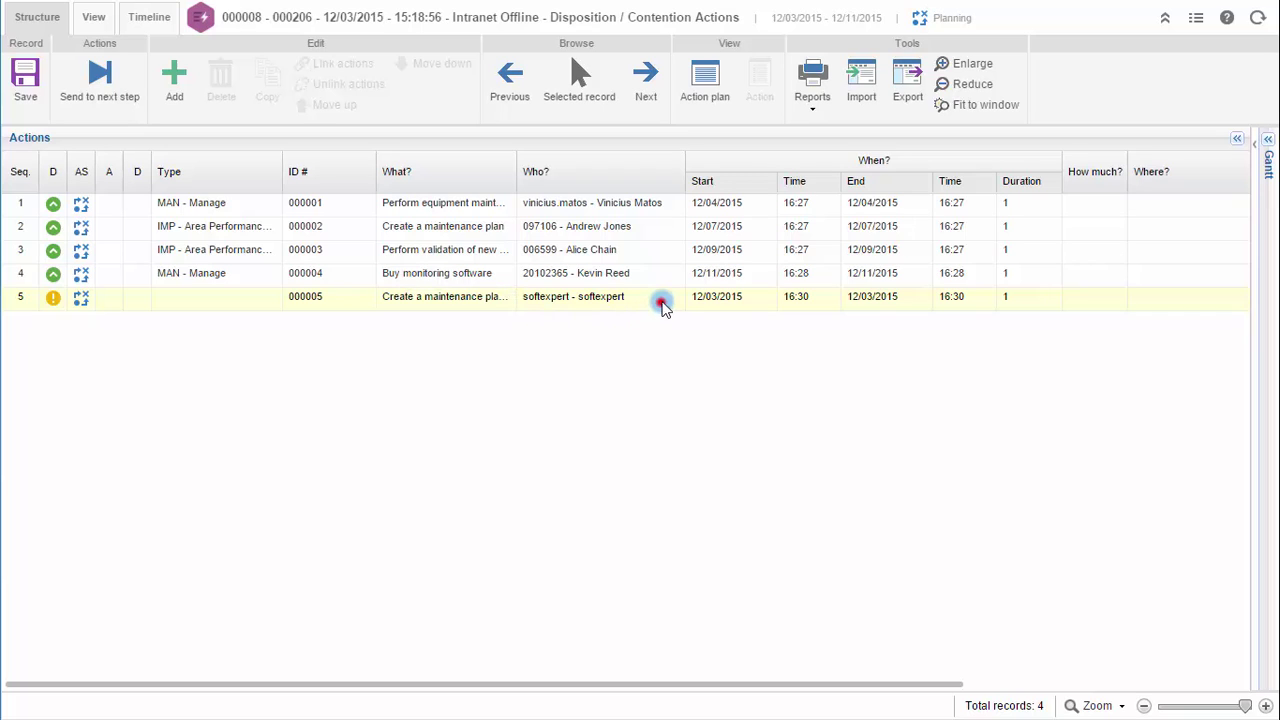
click(665, 300)
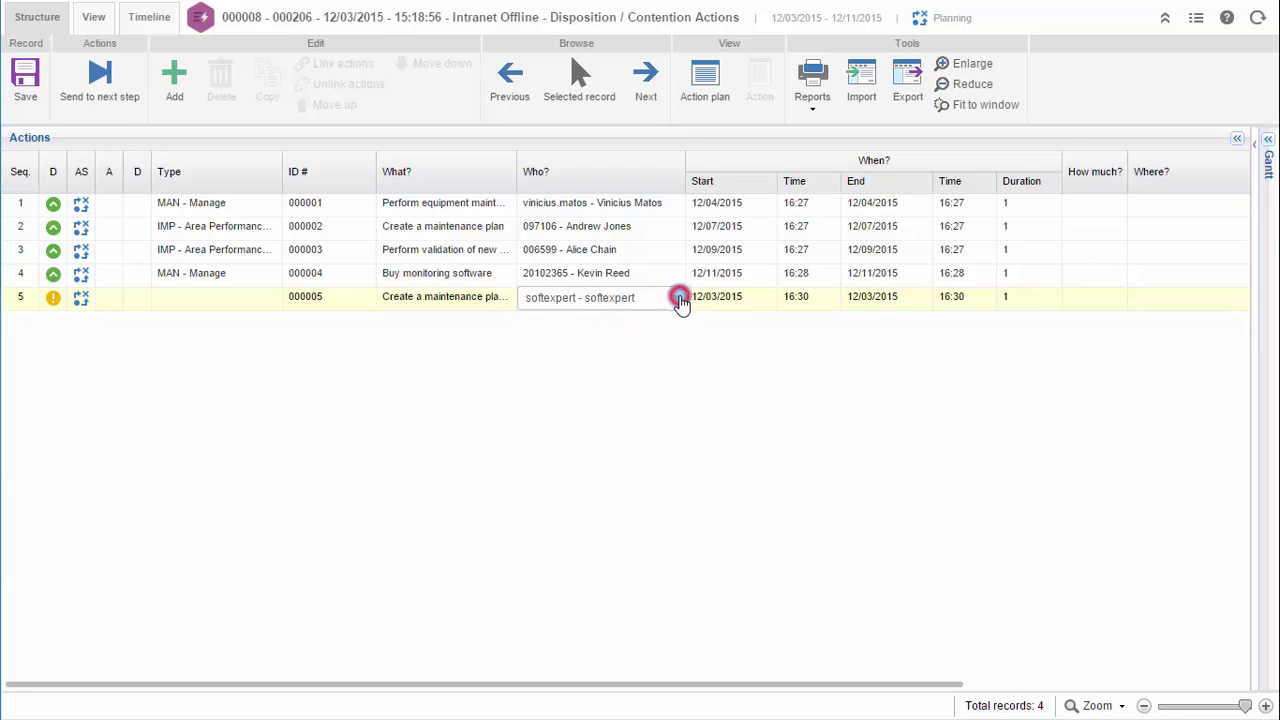
Step: Assign a different responsible user, set the start date to 12/21/2015, and save
click(679, 299)
scroll(655, 390, down, 2)
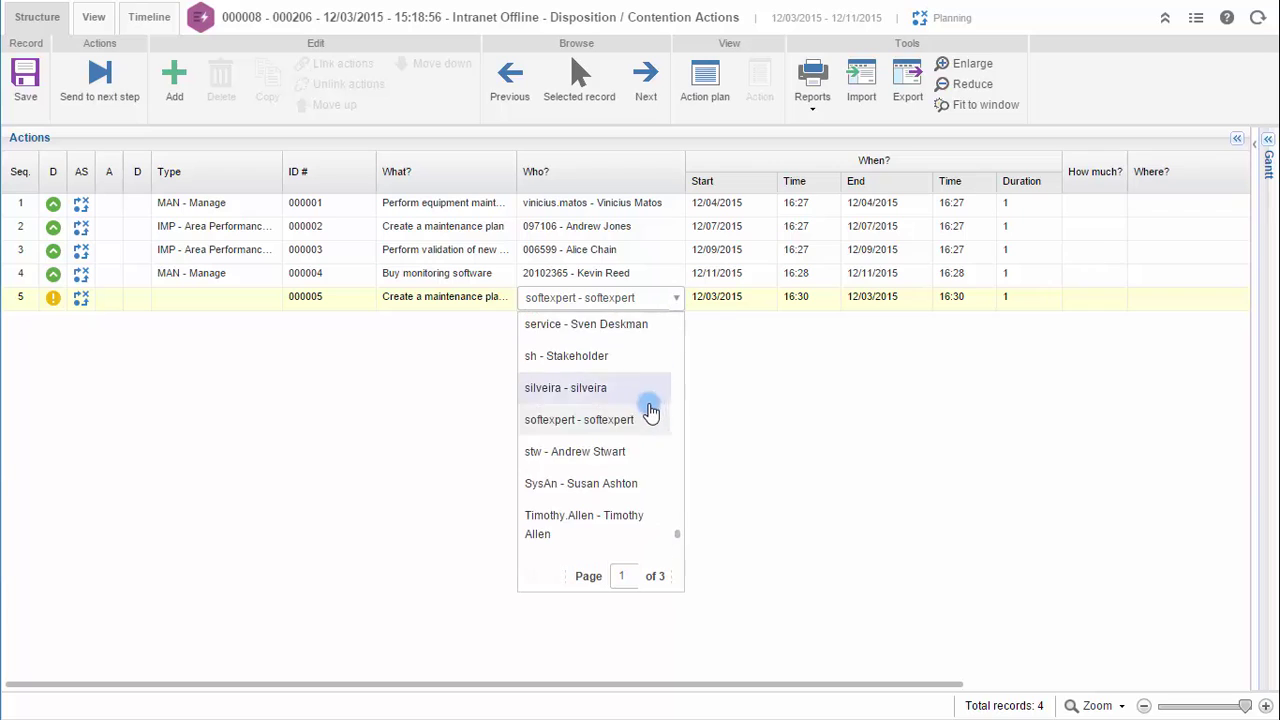
scroll(651, 408, down, 2)
scroll(651, 408, down, 2)
scroll(651, 410, down, 2)
scroll(651, 410, down, 1)
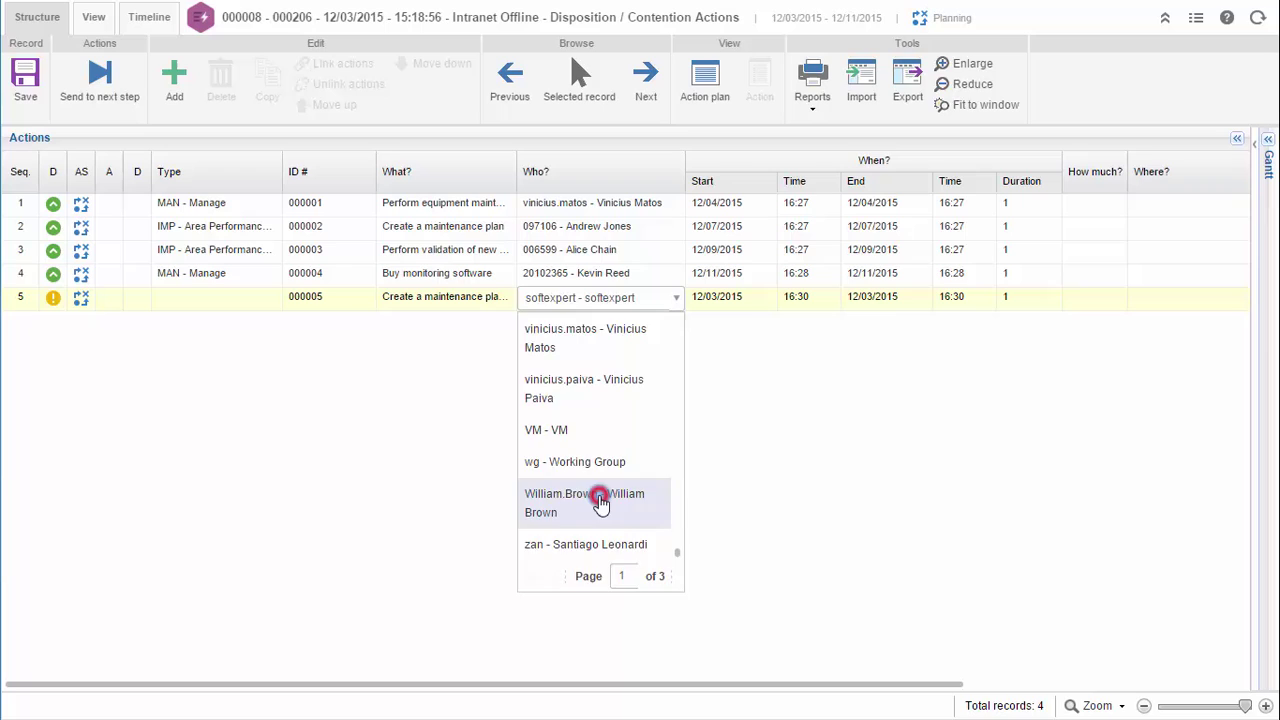
click(600, 502)
click(763, 300)
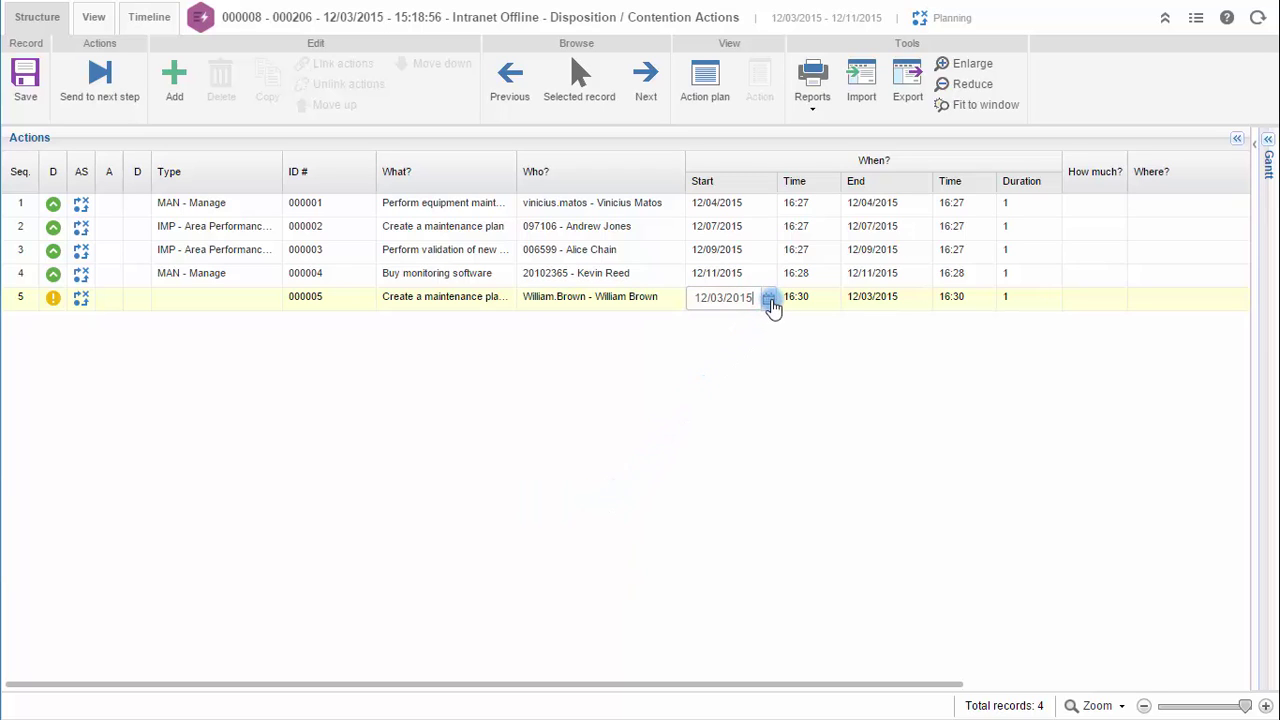
click(769, 301)
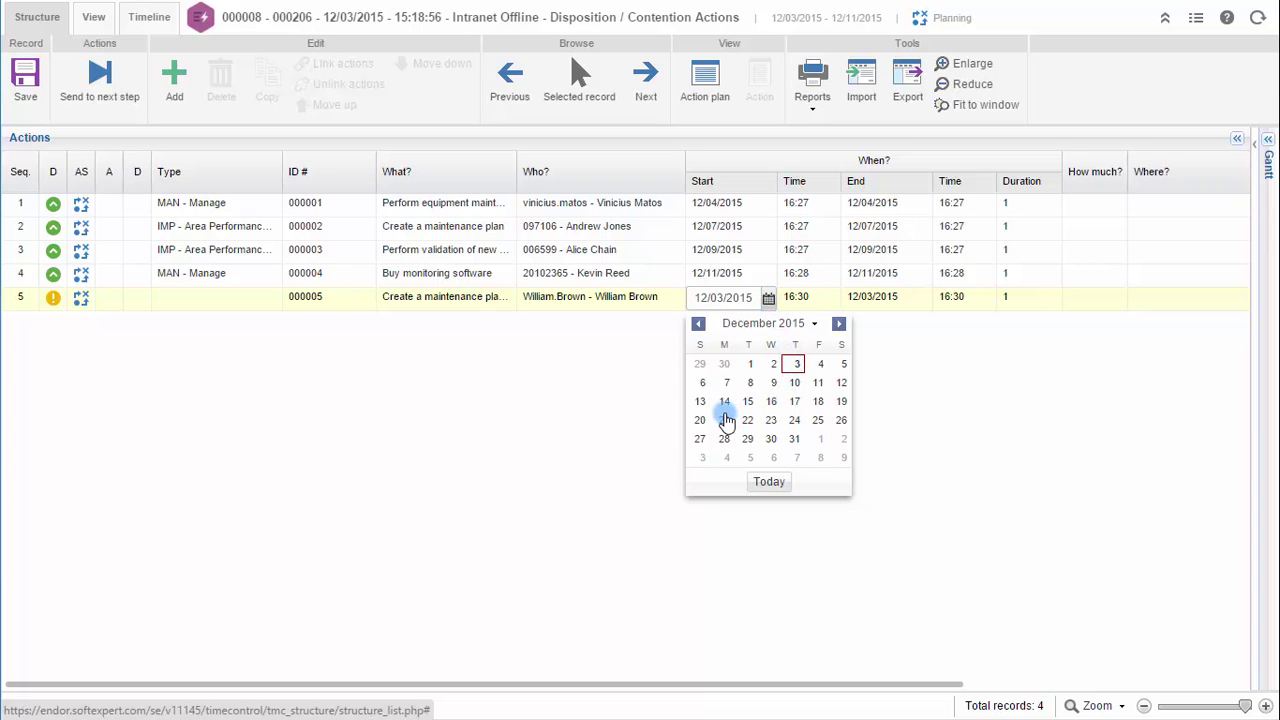
click(726, 421)
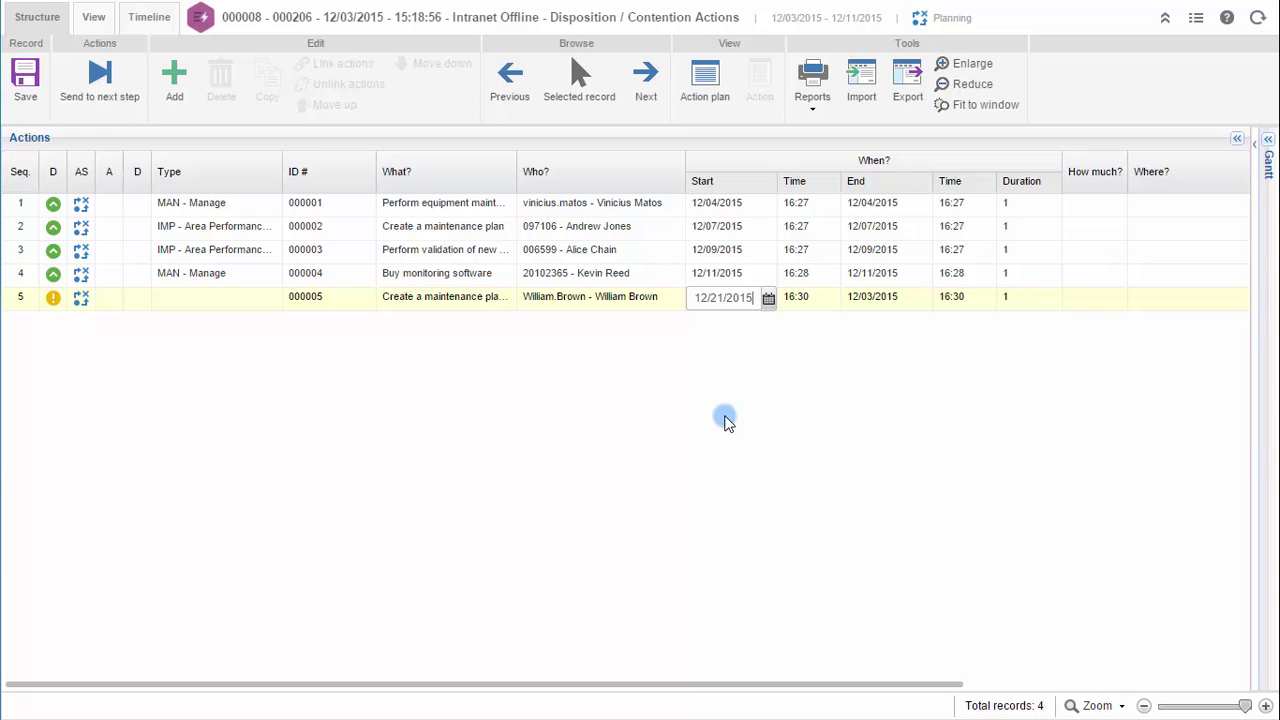
click(21, 78)
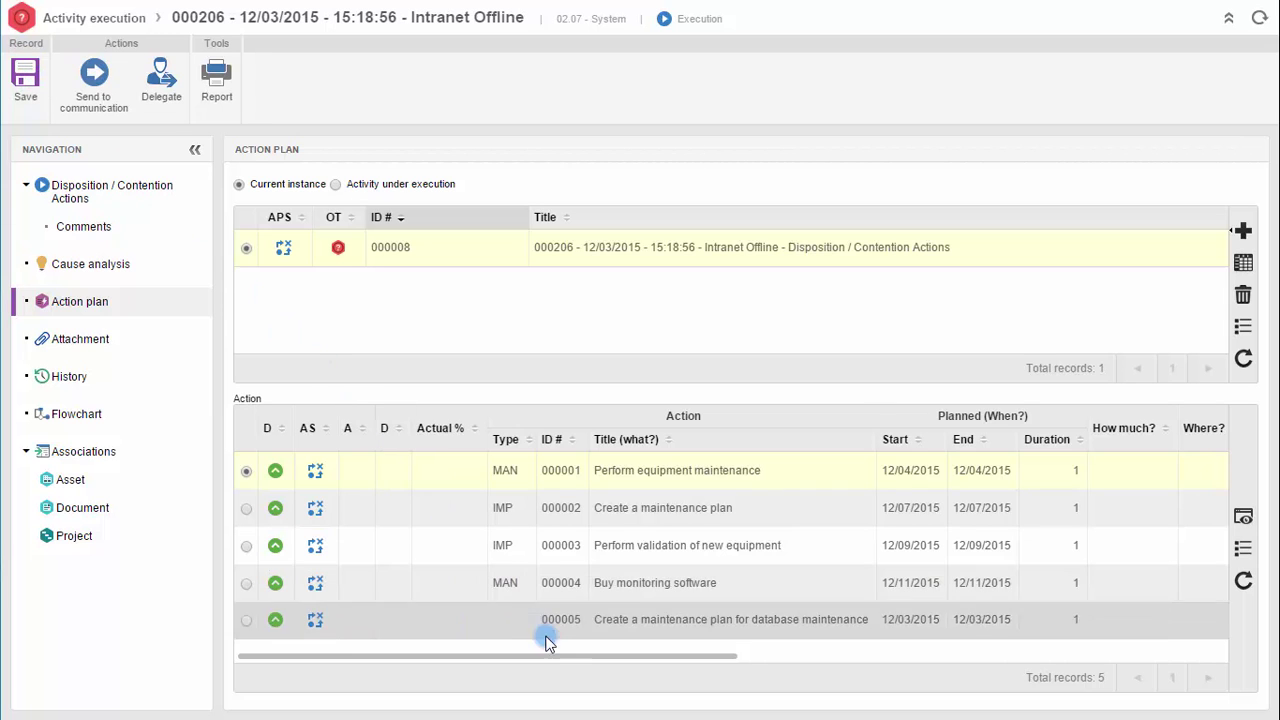
Step: Scroll the Action grid right to show the Responsible for execution columns
drag(563, 655, 743, 658)
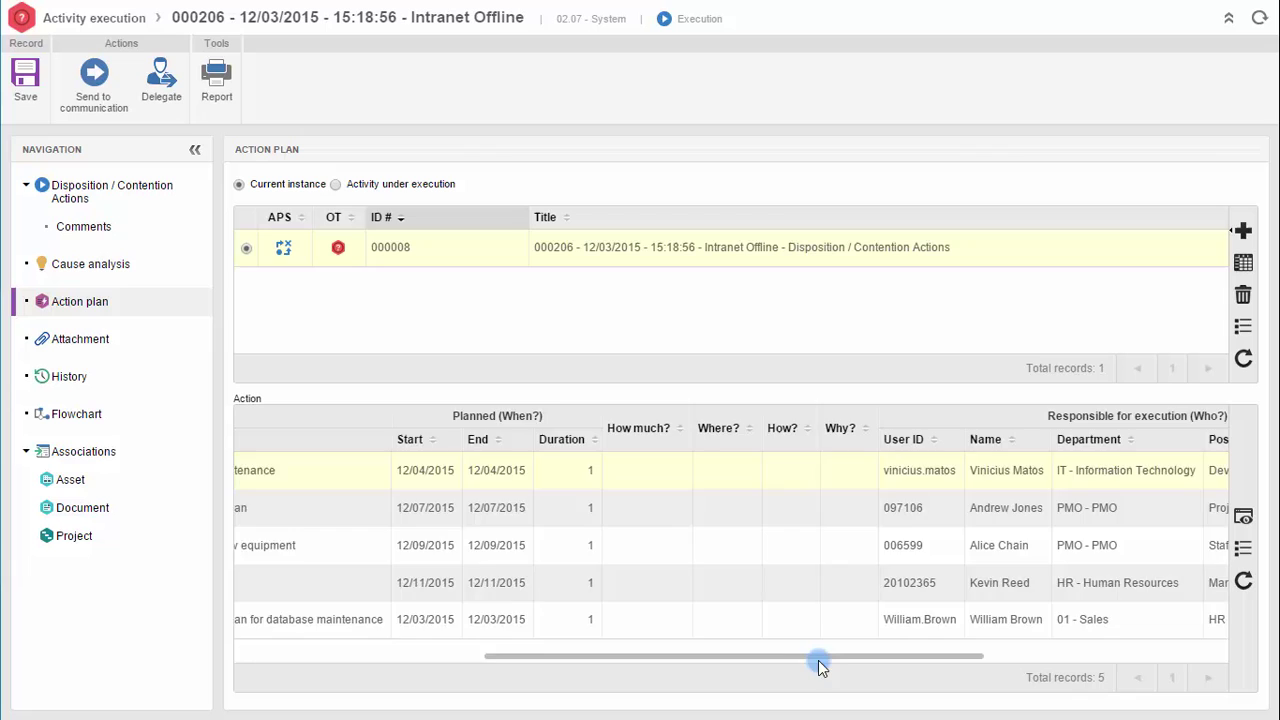
drag(818, 661, 925, 659)
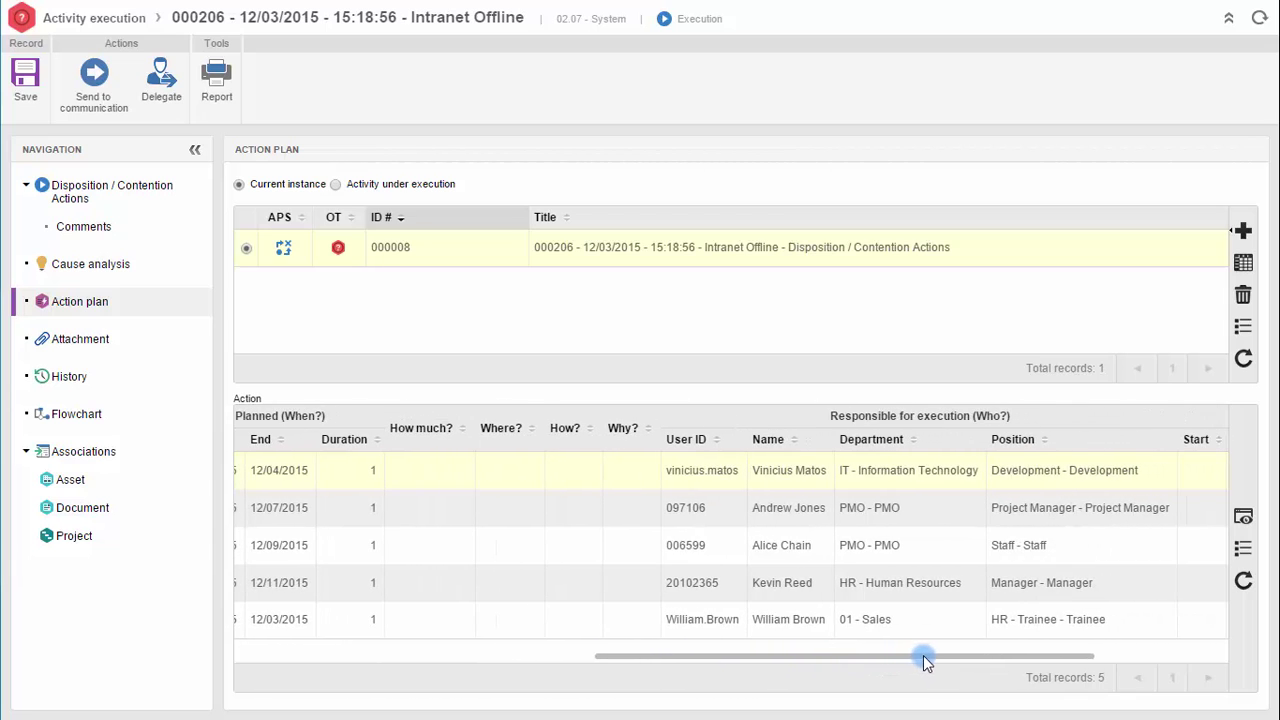
click(822, 446)
Step: View the problem's associated asset, then its associated project 000011
click(84, 481)
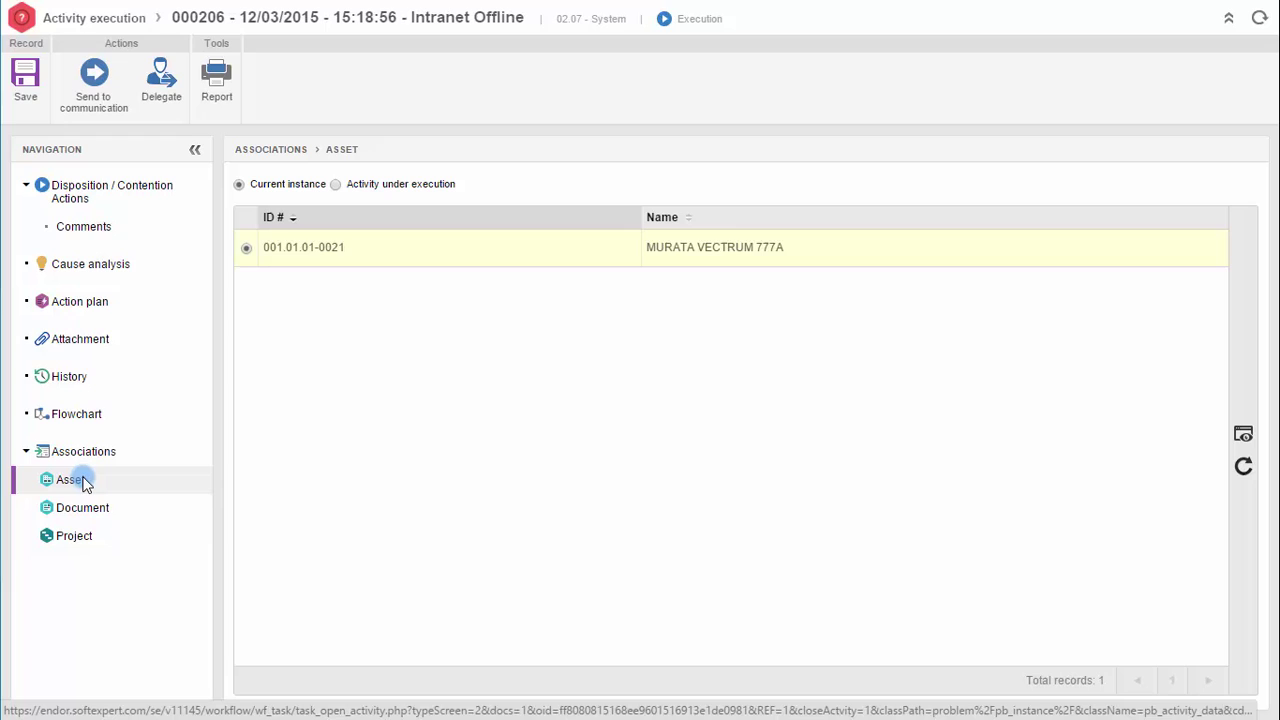
click(104, 540)
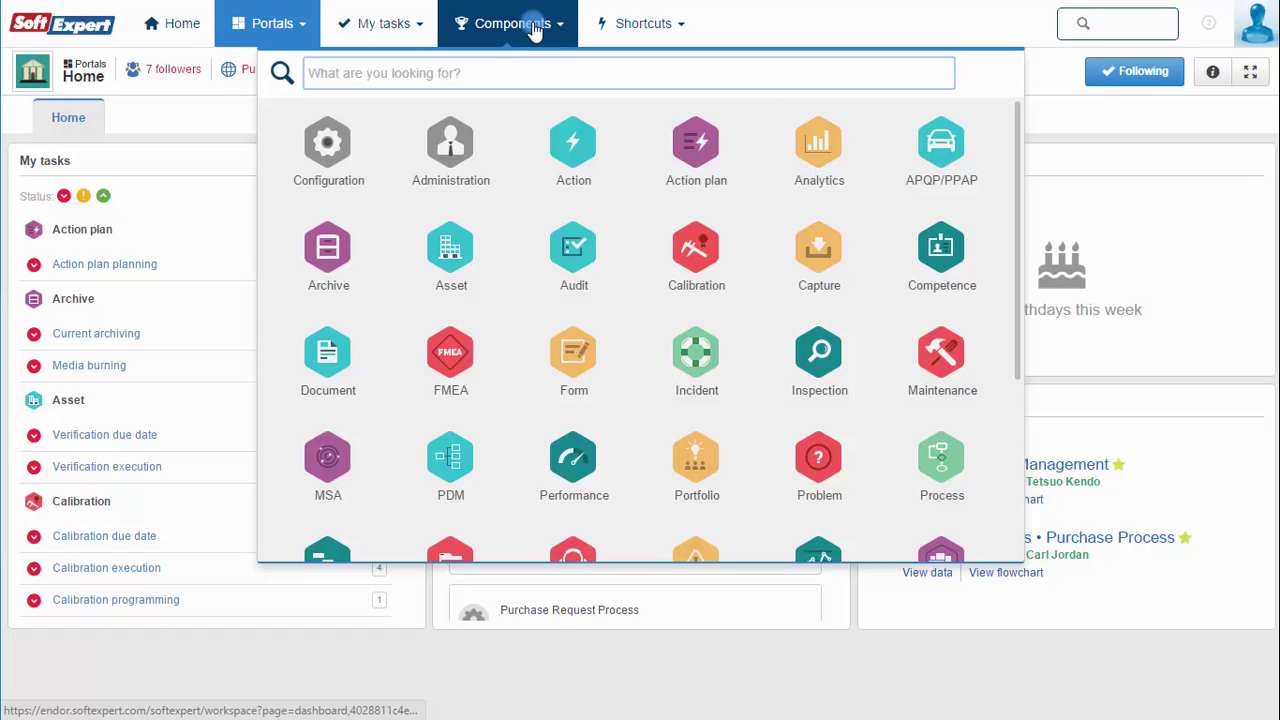
Step: Filter the problem query to type 02.07 - System under 02 - IT
click(824, 460)
click(838, 207)
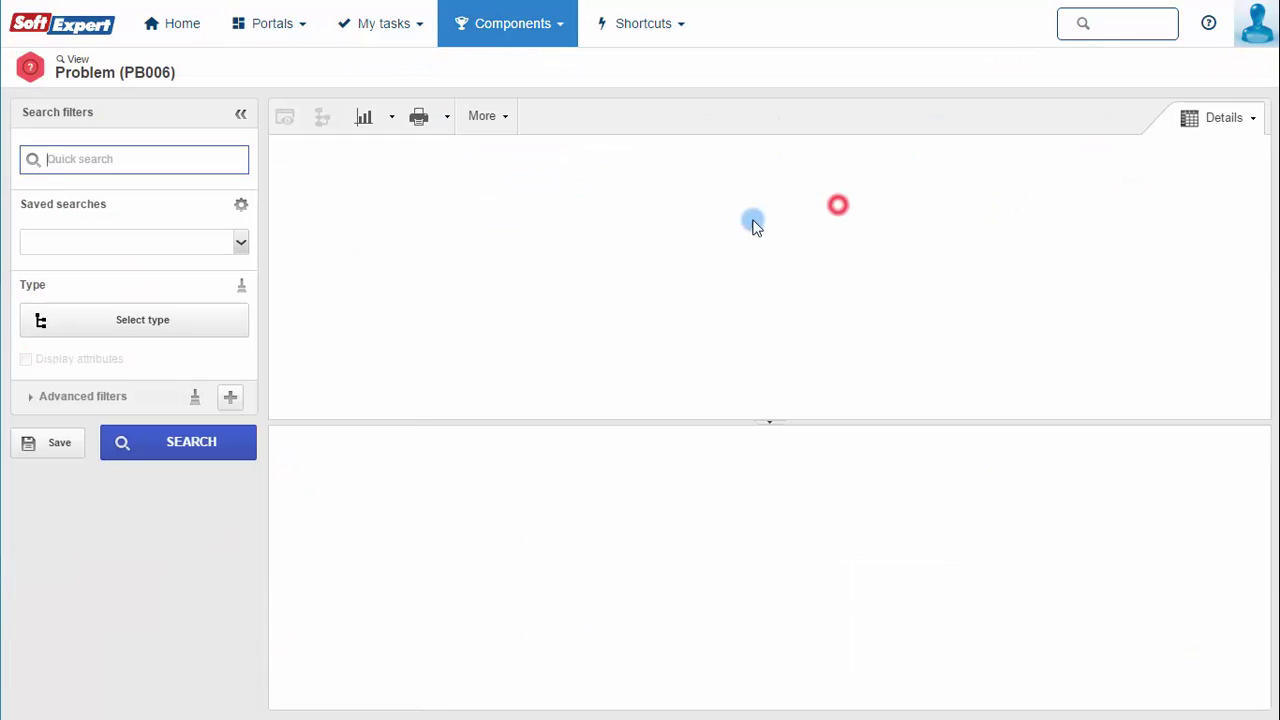
click(223, 315)
click(310, 318)
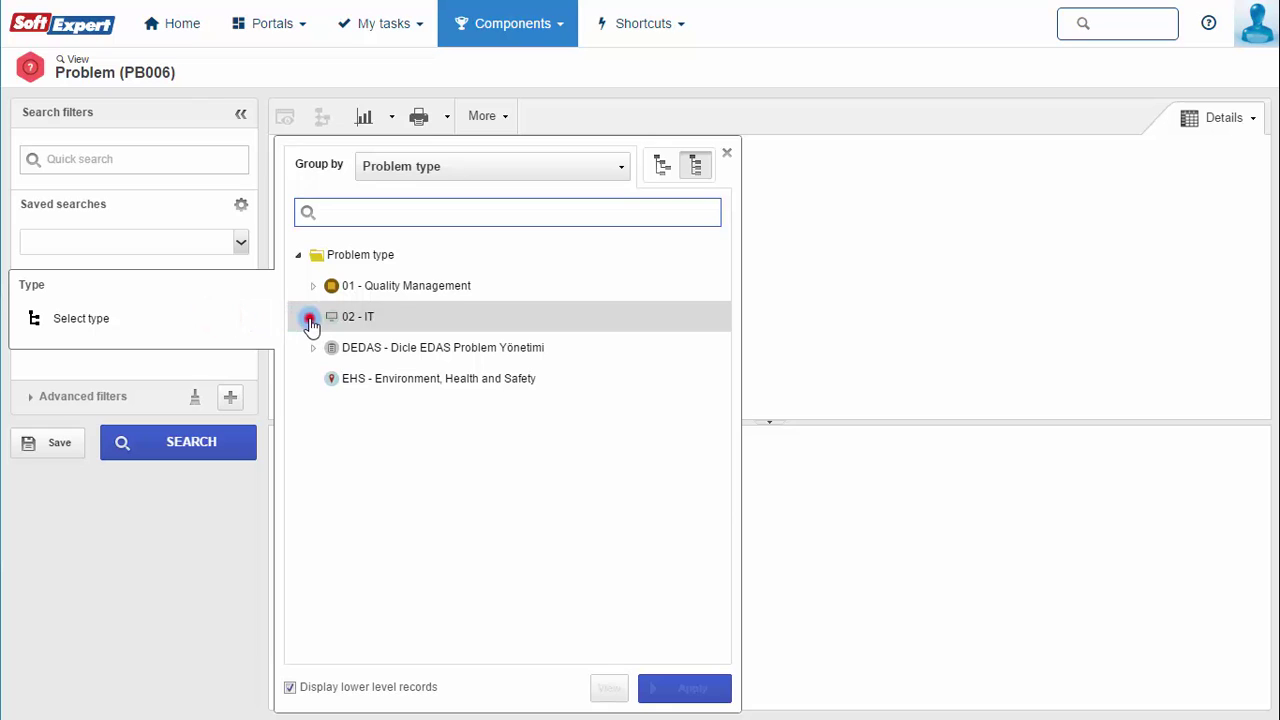
click(455, 536)
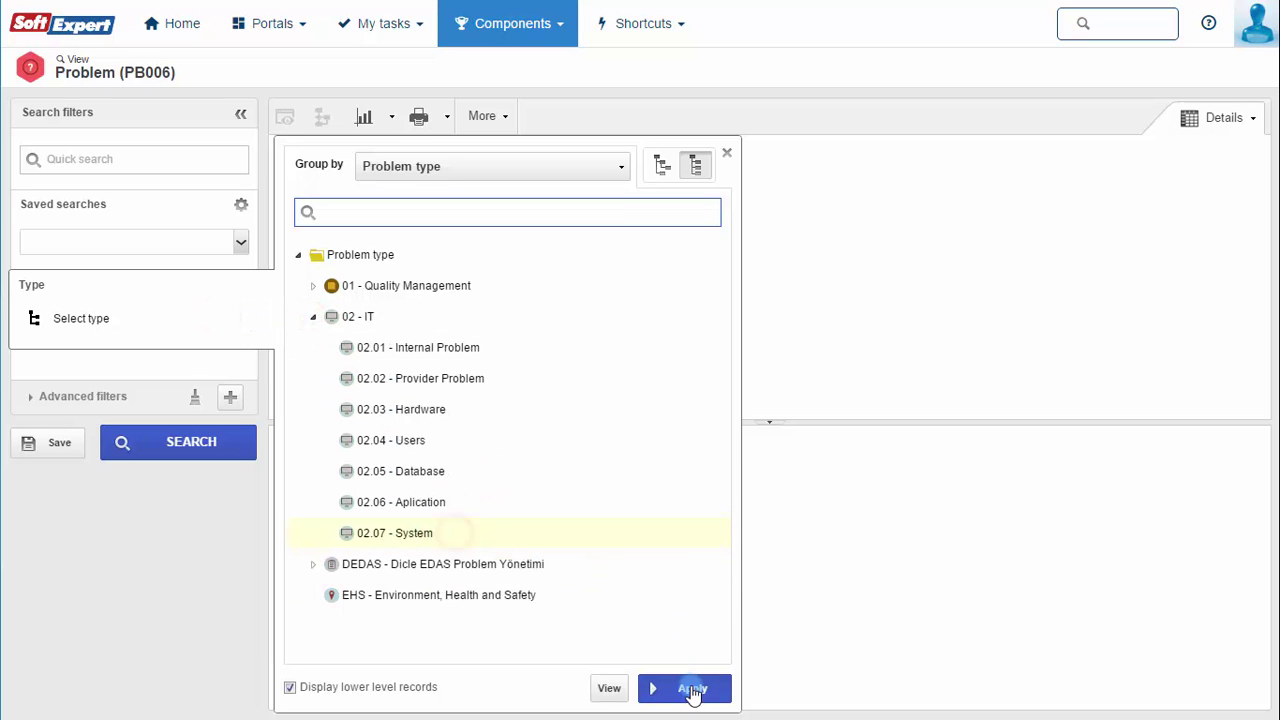
click(688, 688)
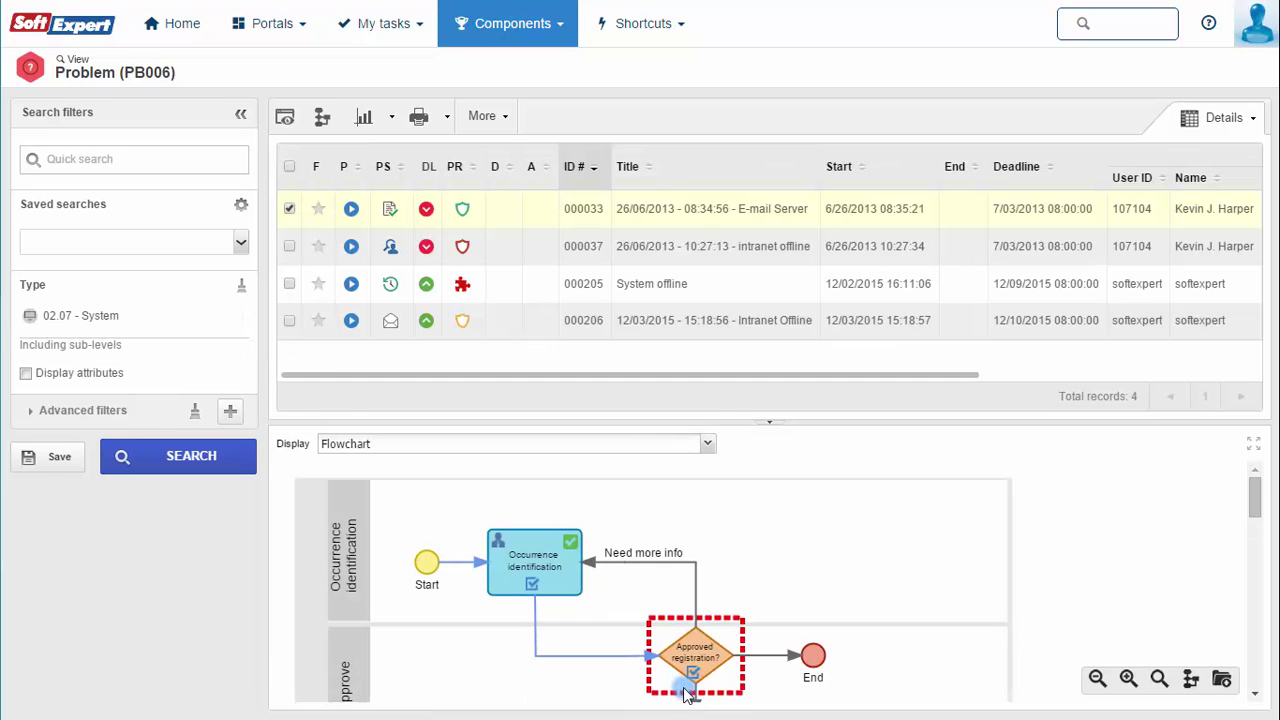
Step: Show and enlarge the workflow flowchart for problem 000206
click(782, 319)
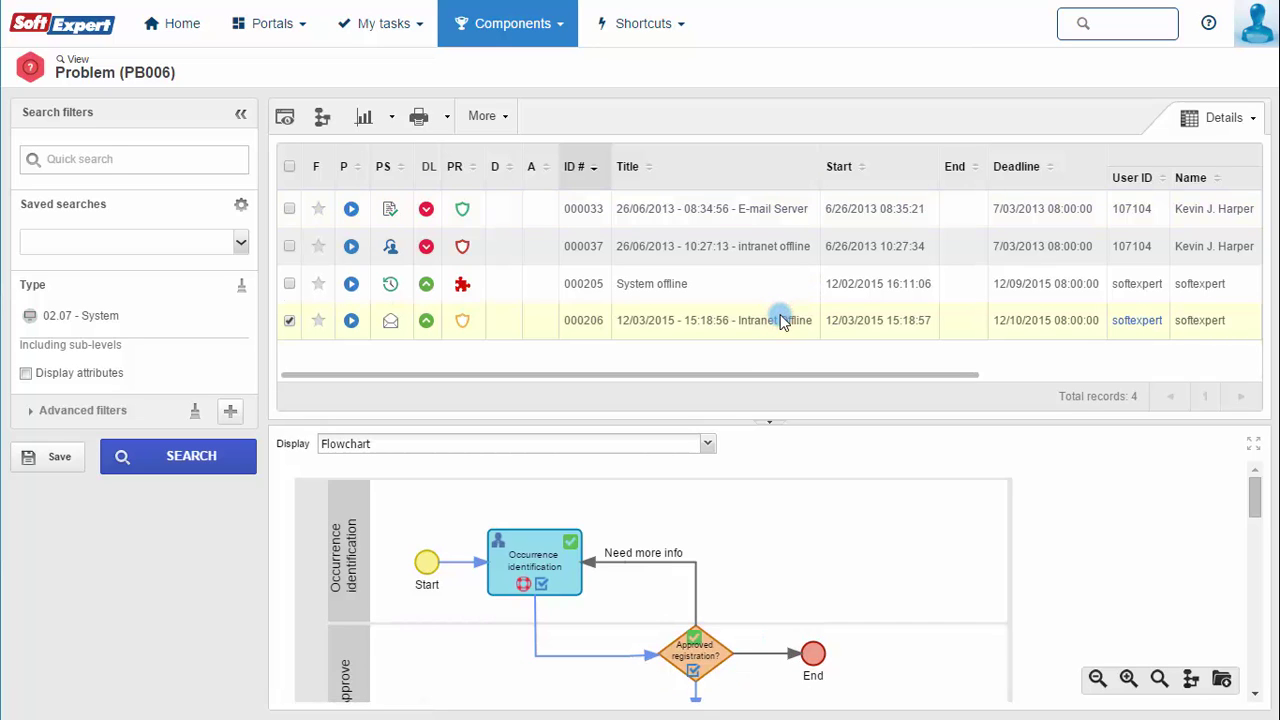
click(1251, 447)
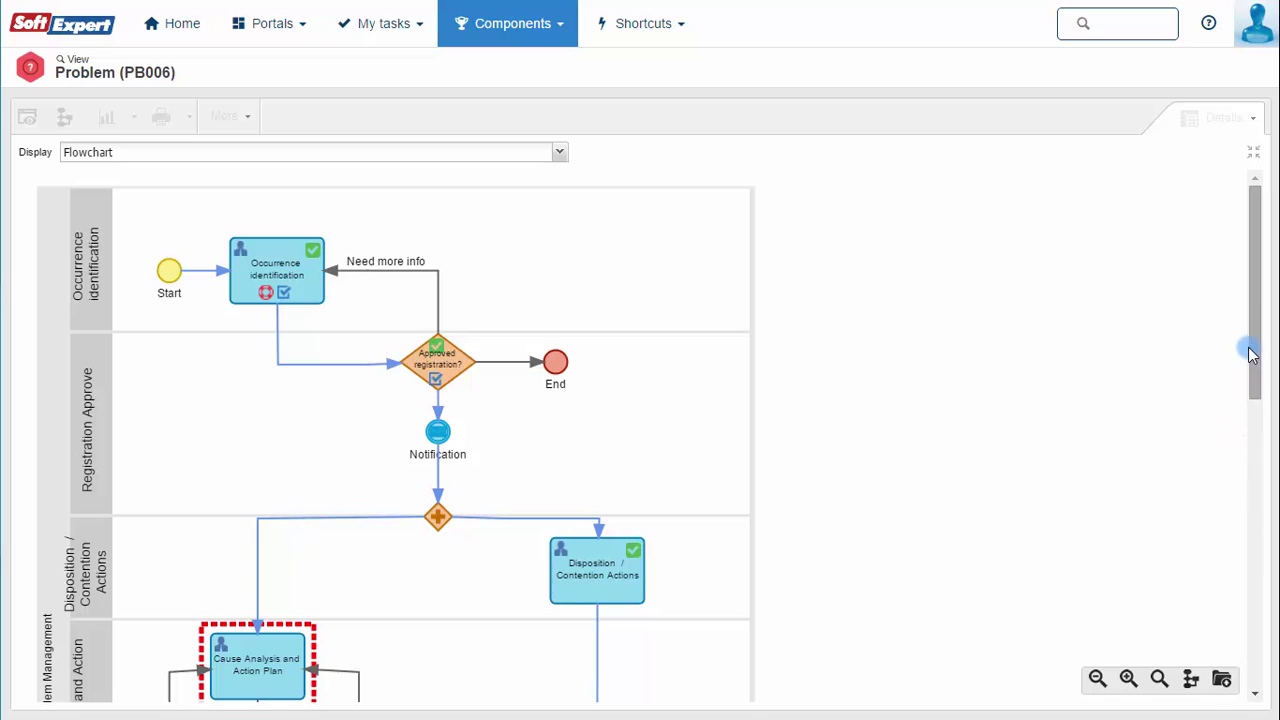
drag(1251, 343, 1257, 407)
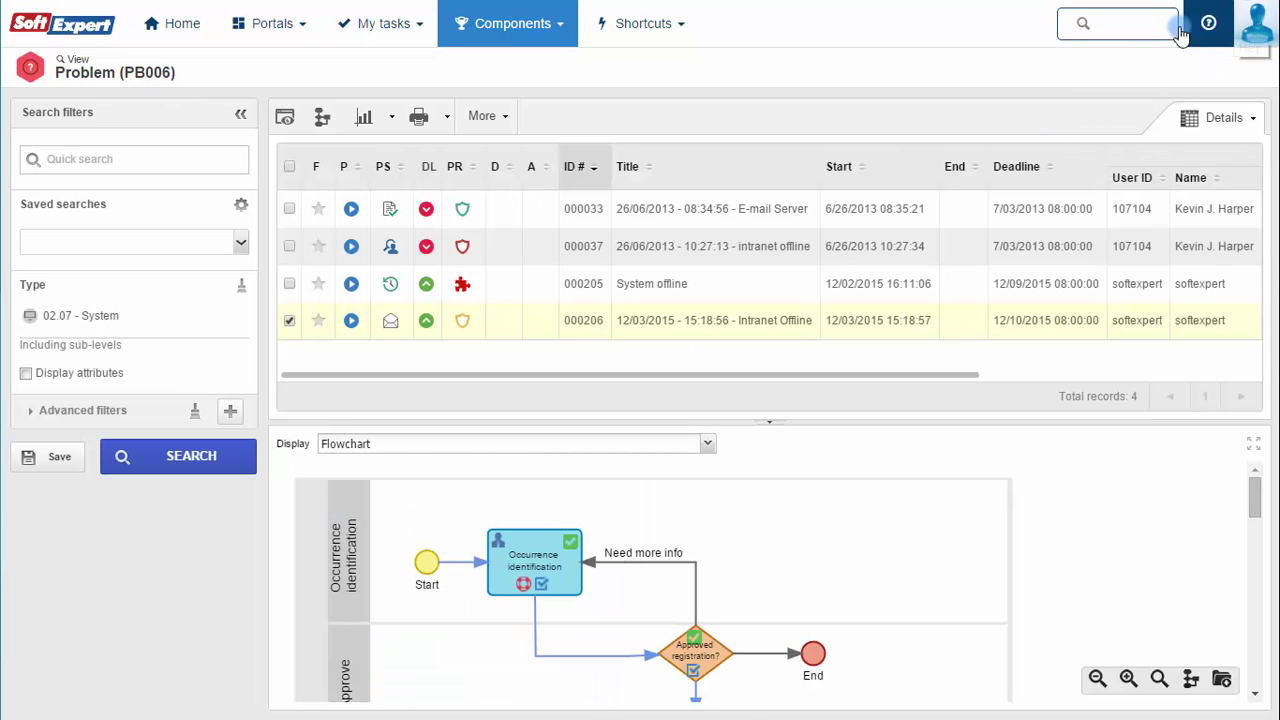
Step: Generate the 11-page List of problems PDF report, scroll through it, and close it
click(450, 122)
click(596, 178)
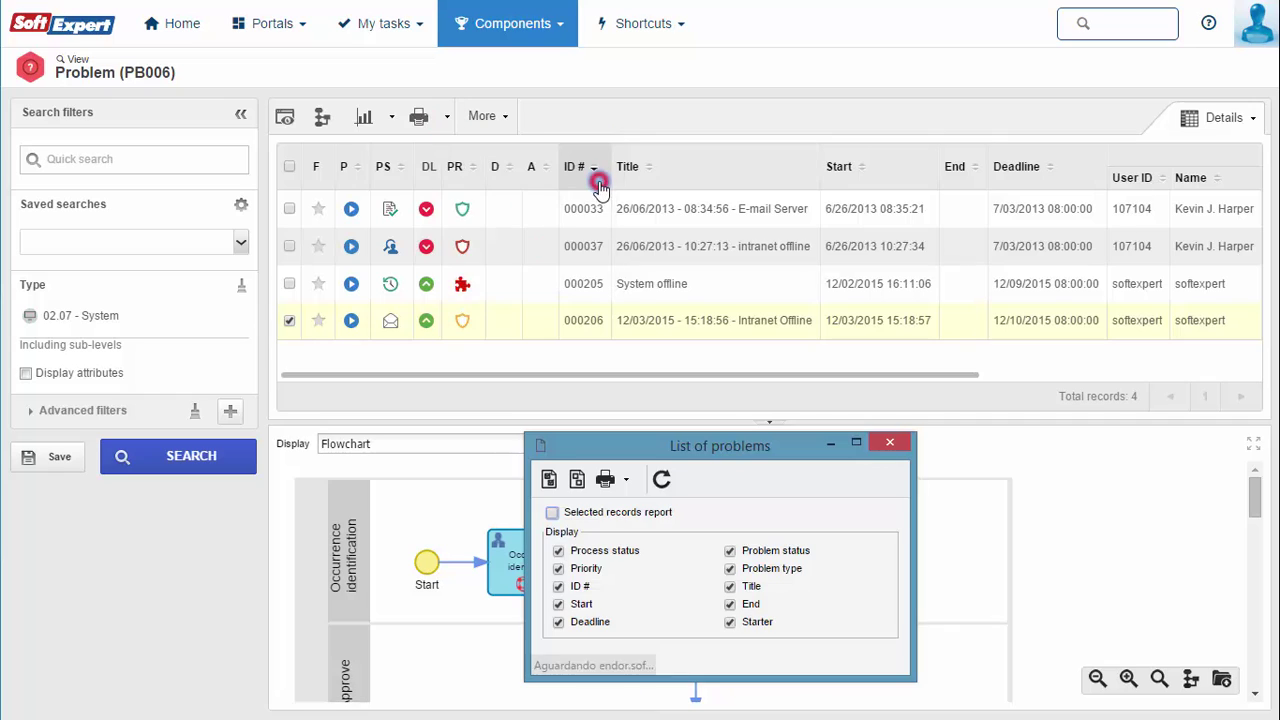
click(608, 481)
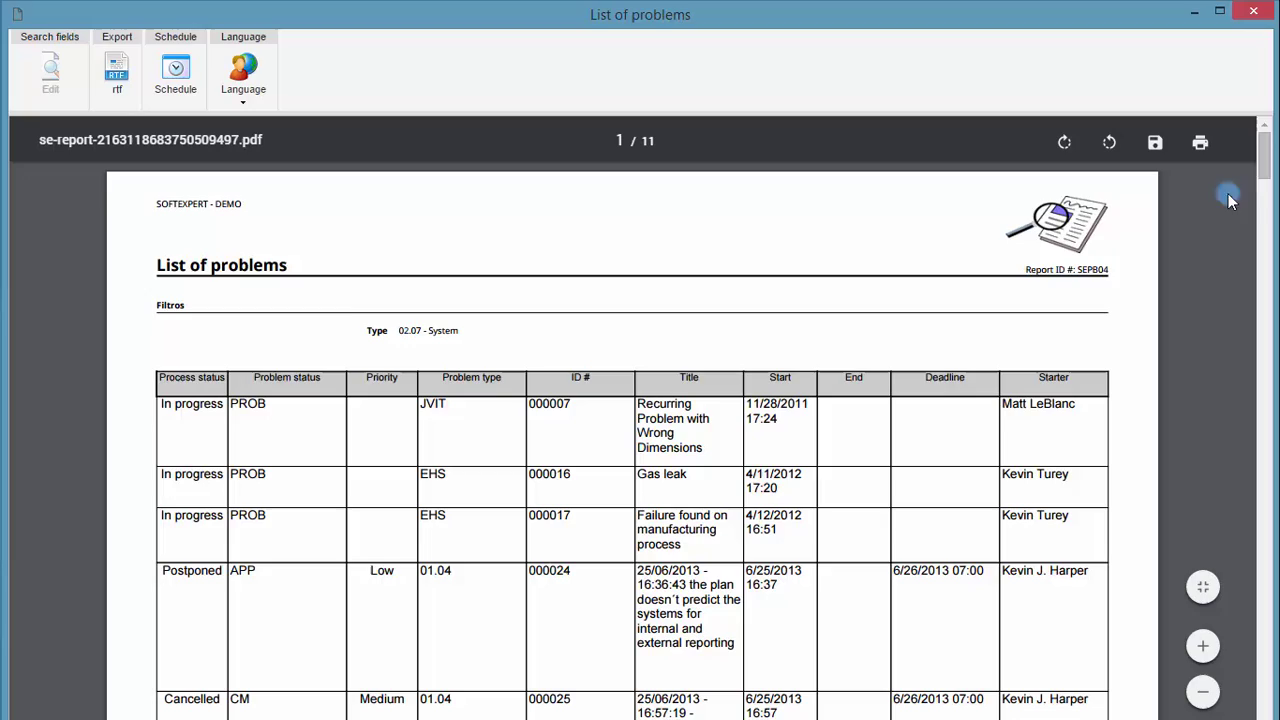
drag(1263, 166, 1272, 277)
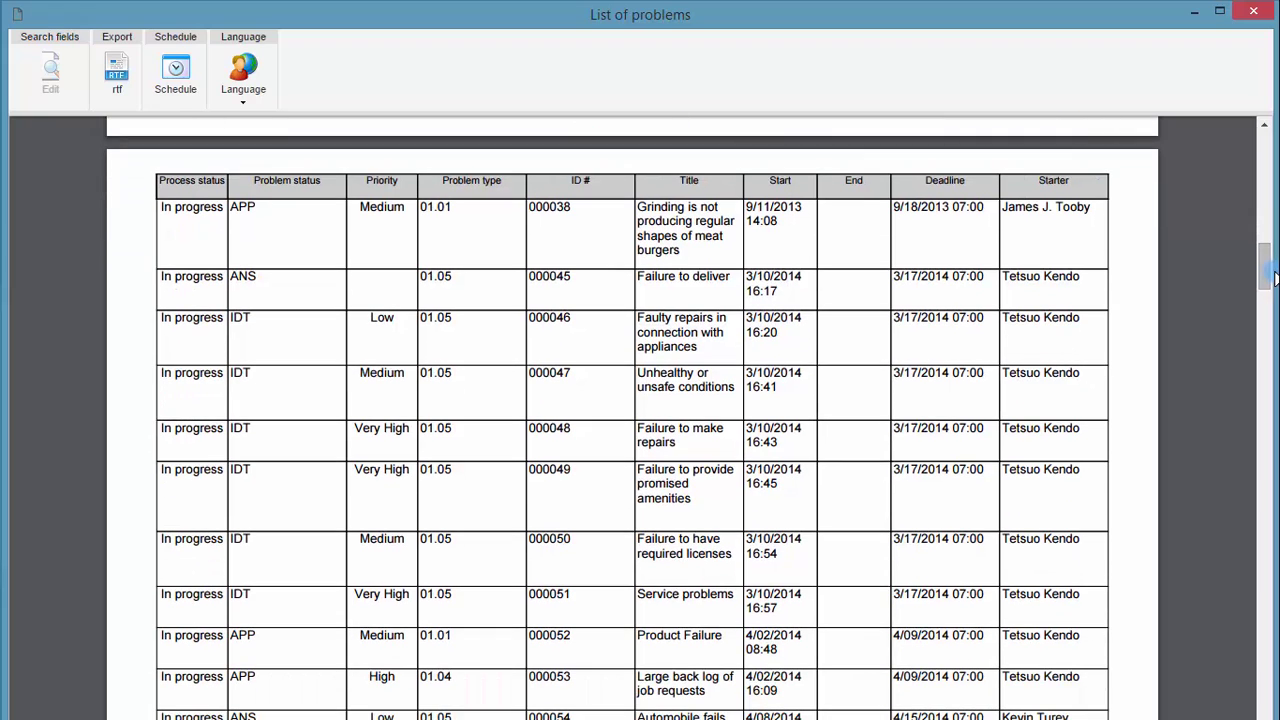
click(1248, 10)
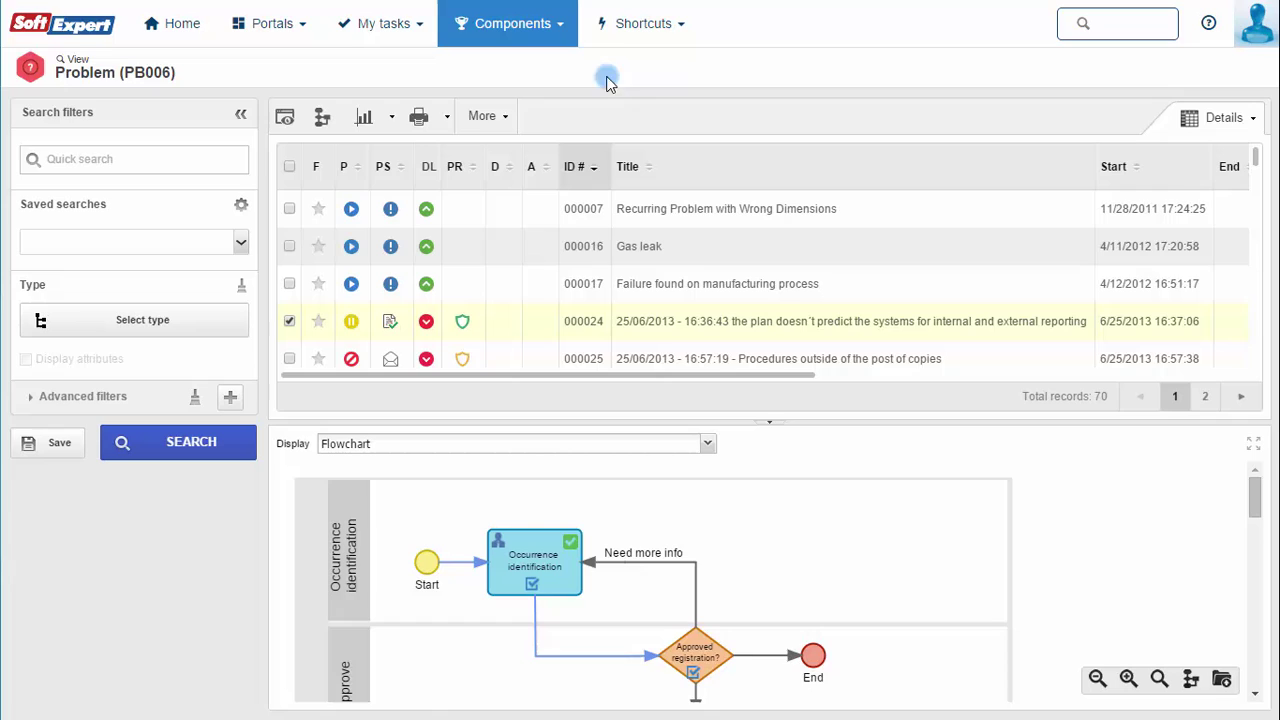
Step: Build a column chart of problem counts grouped by Execution status, Year and Month
click(362, 122)
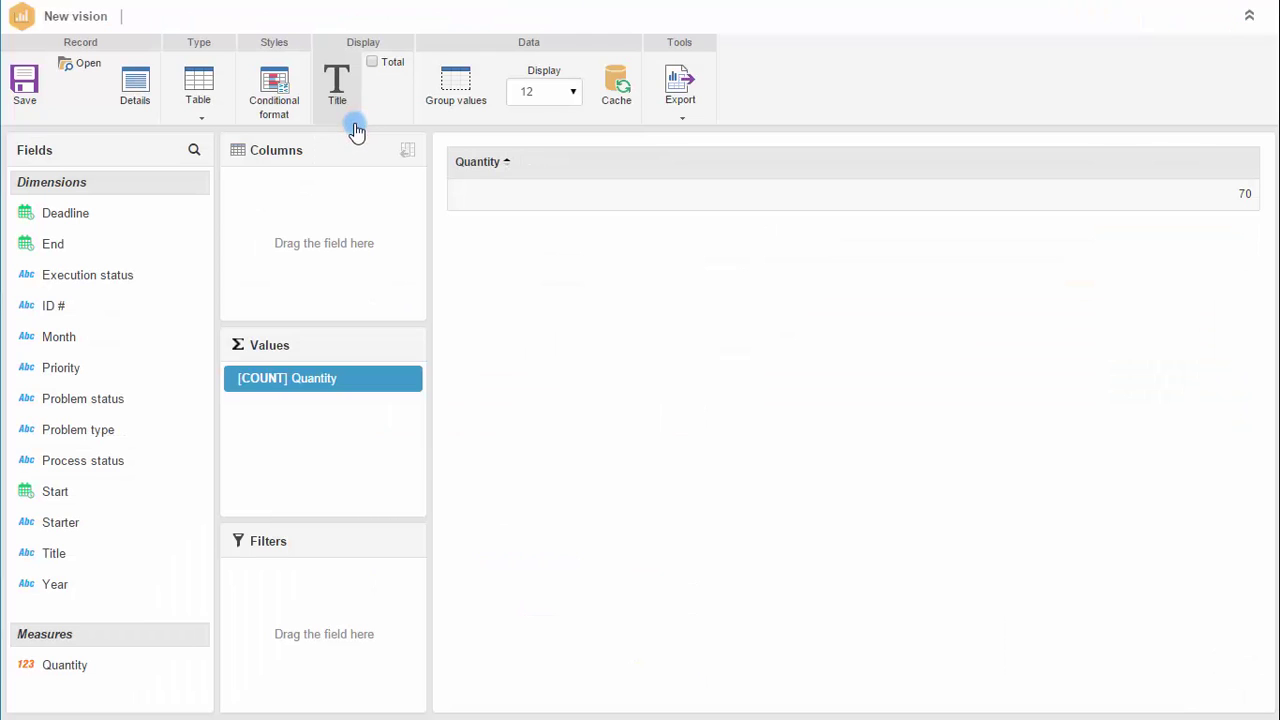
mouse_move(54, 280)
mouse_down()
mouse_move(222, 241)
mouse_move(271, 183)
mouse_up()
drag(59, 337, 295, 235)
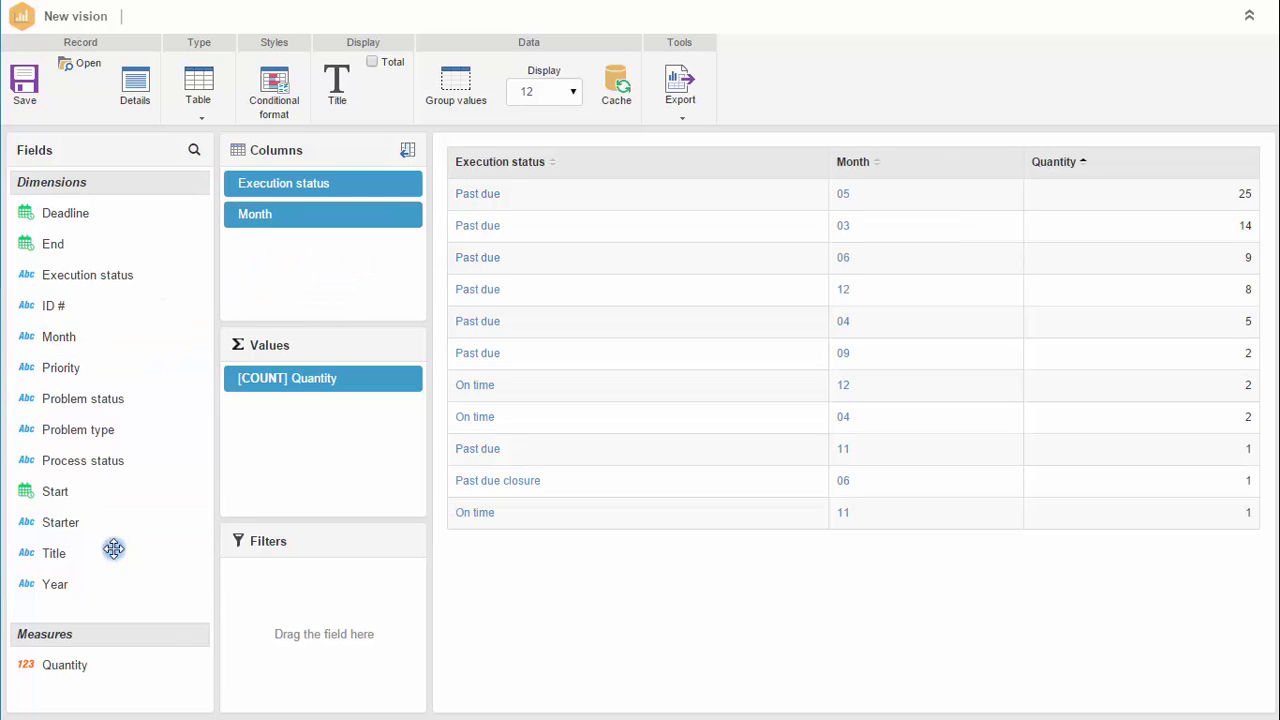
drag(55, 584, 281, 213)
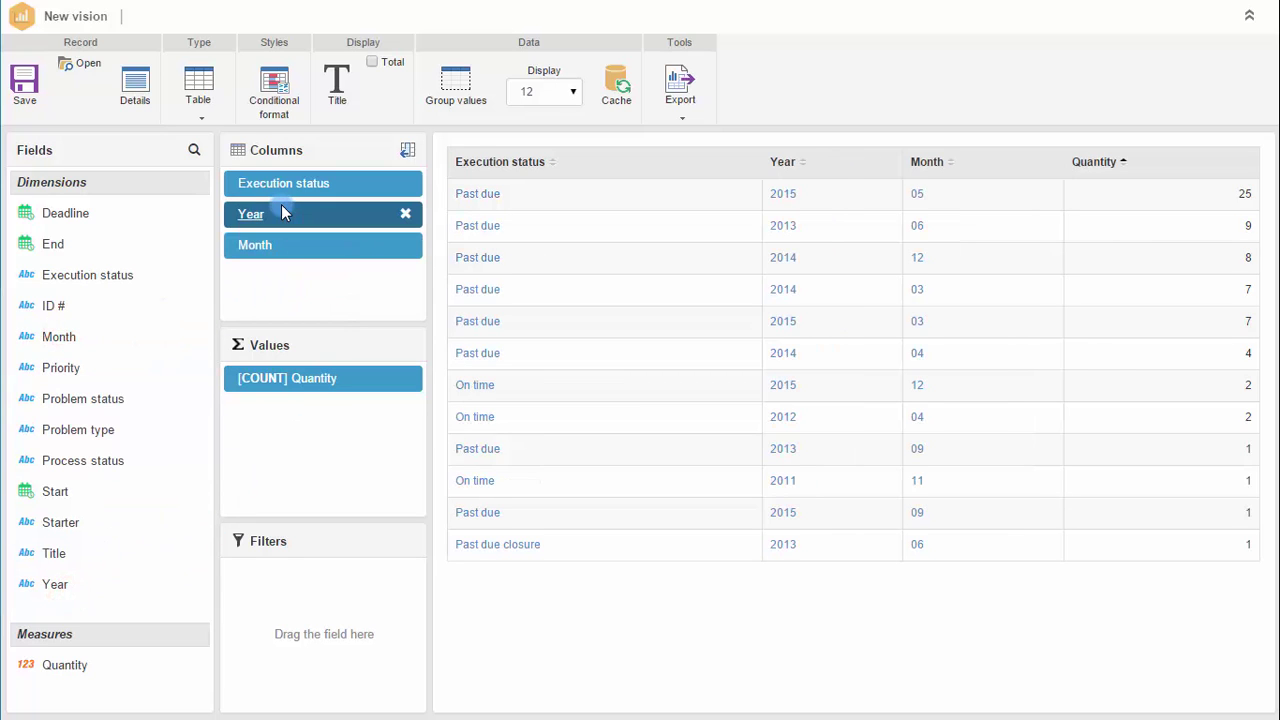
click(200, 110)
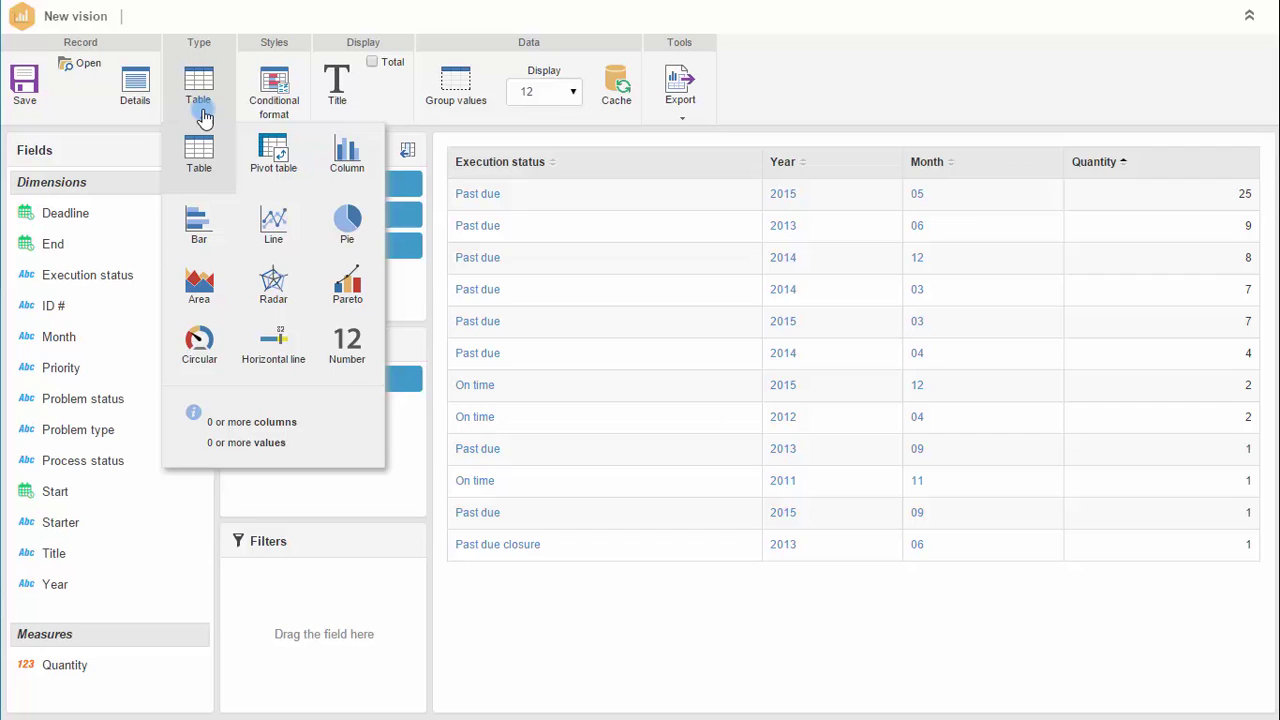
click(346, 153)
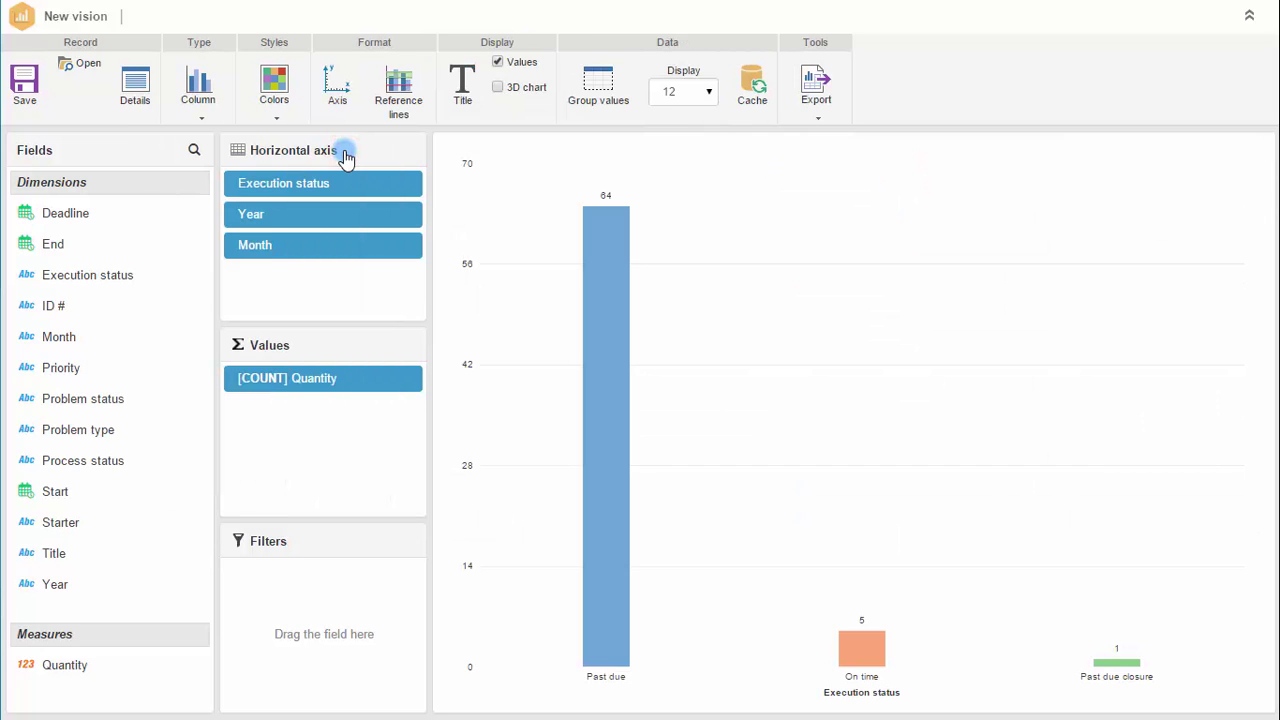
Step: Drill into Past due 2014 problems by month, switching from bar to pie chart
click(596, 408)
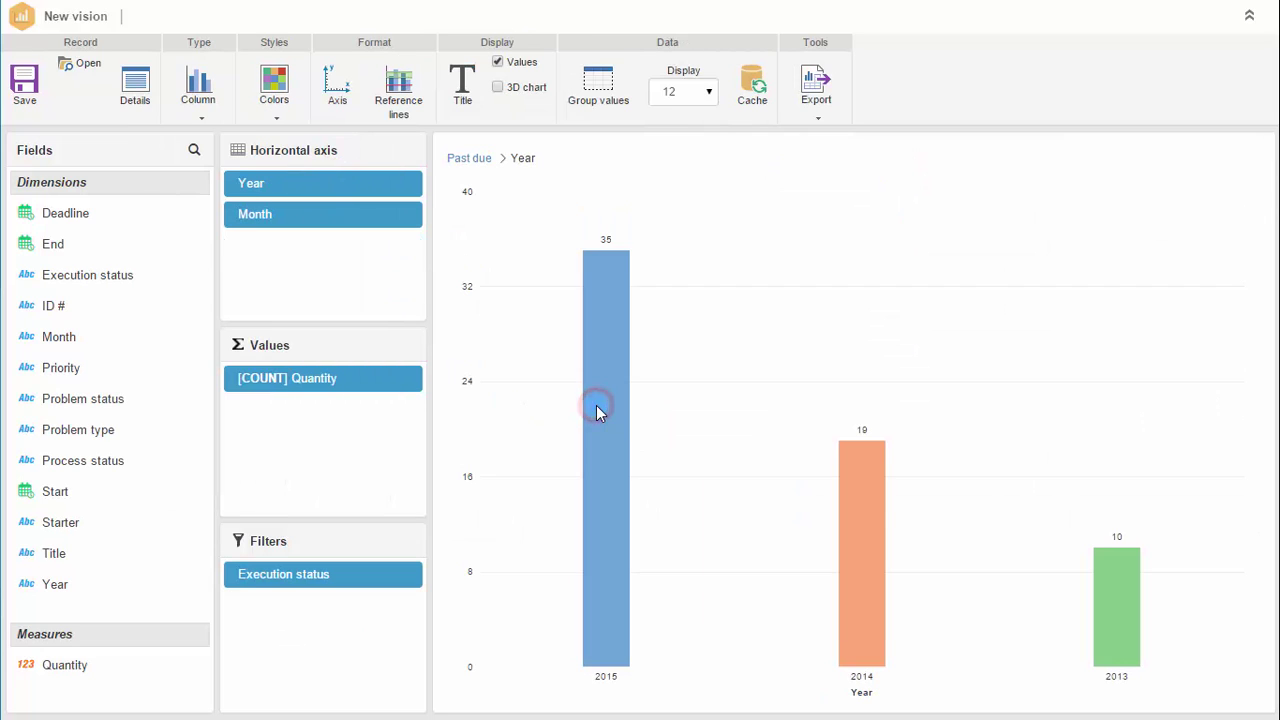
click(859, 475)
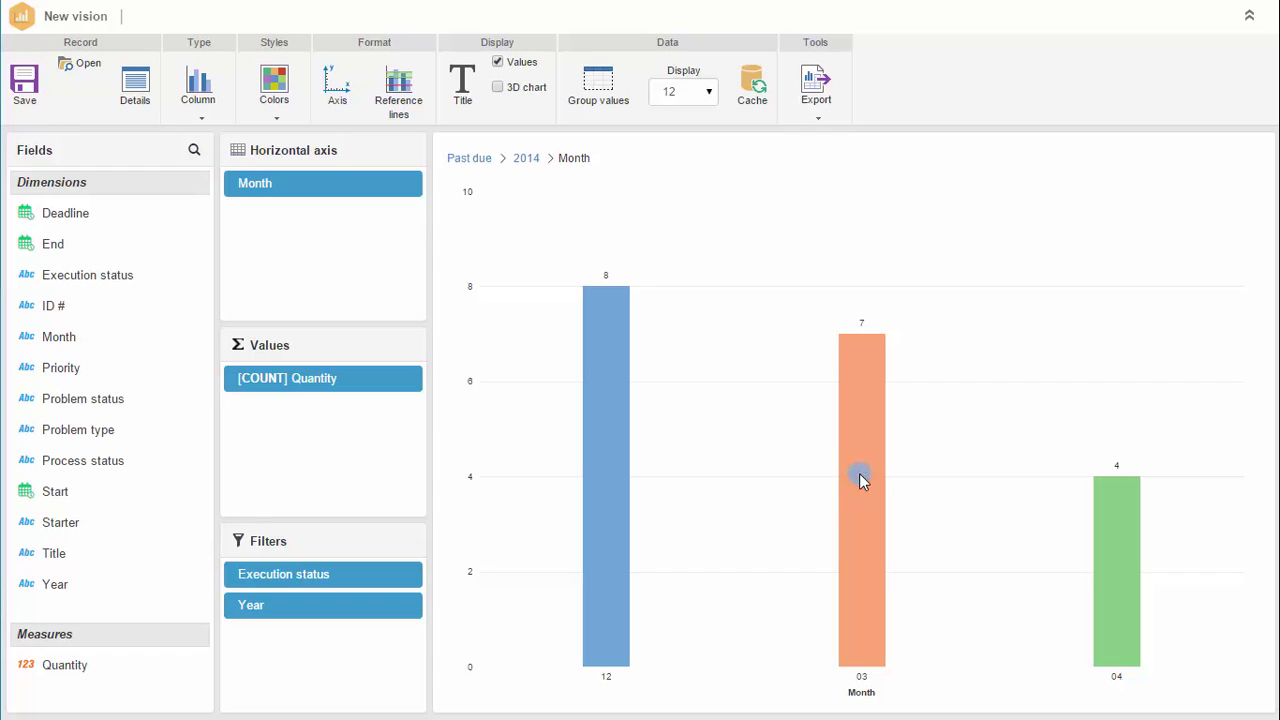
click(200, 110)
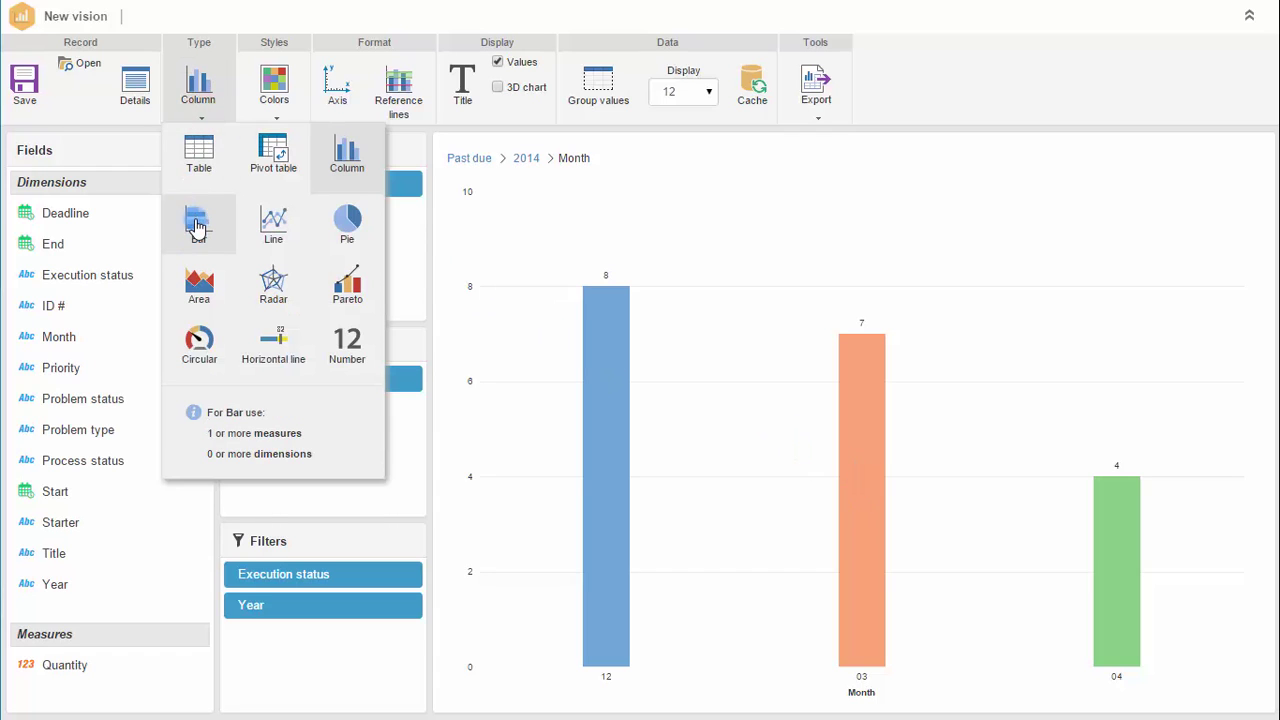
click(198, 224)
click(200, 110)
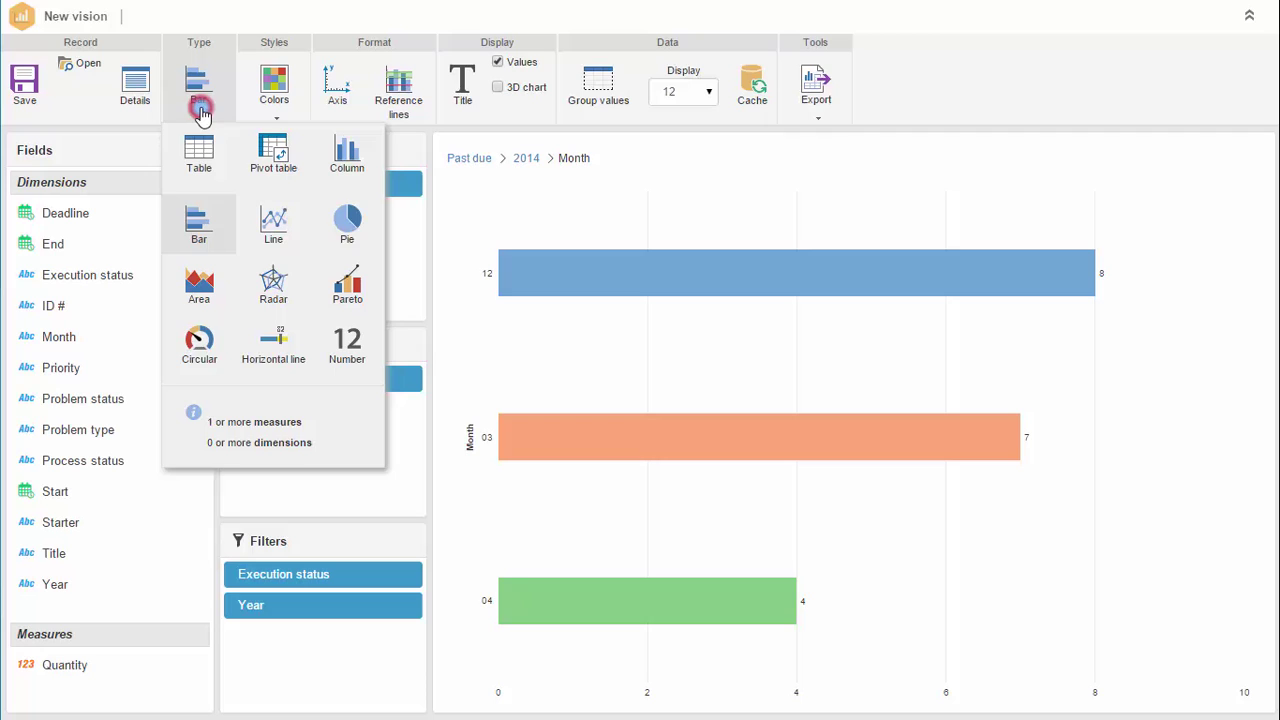
click(349, 222)
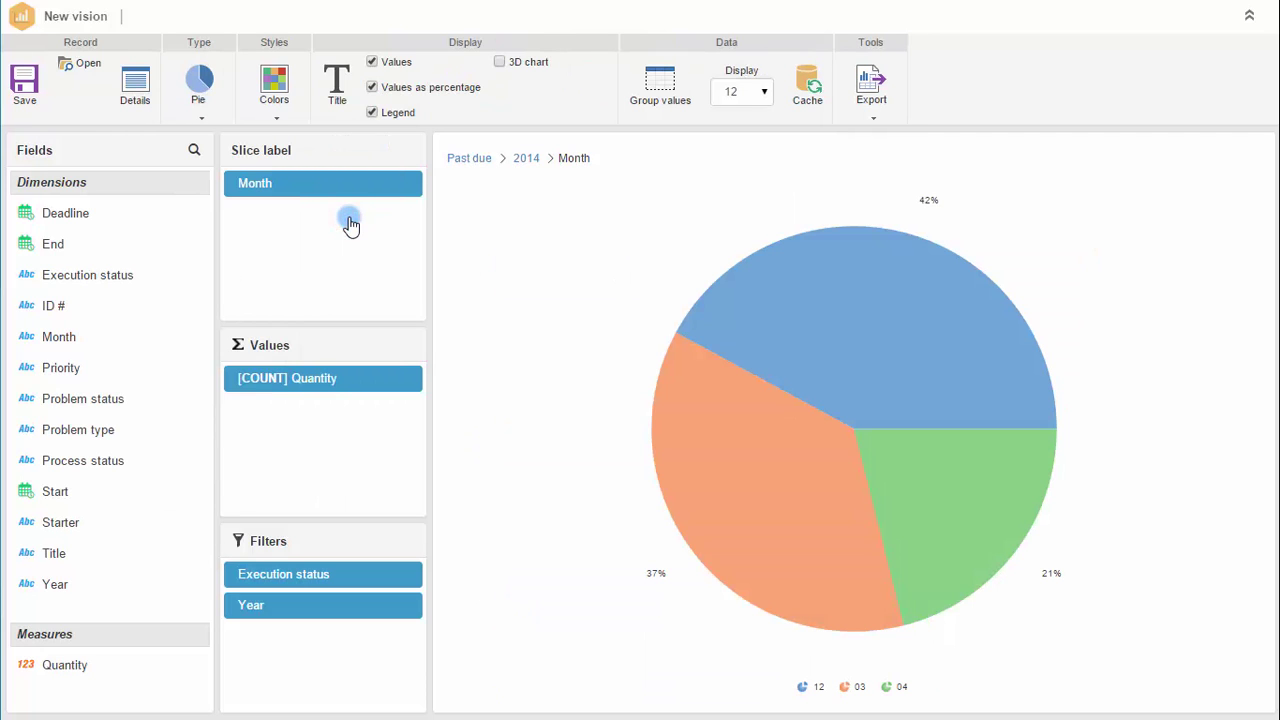
Step: Render the pie in 3D, rotate it, and pull out the blue, green and orange slices
click(500, 62)
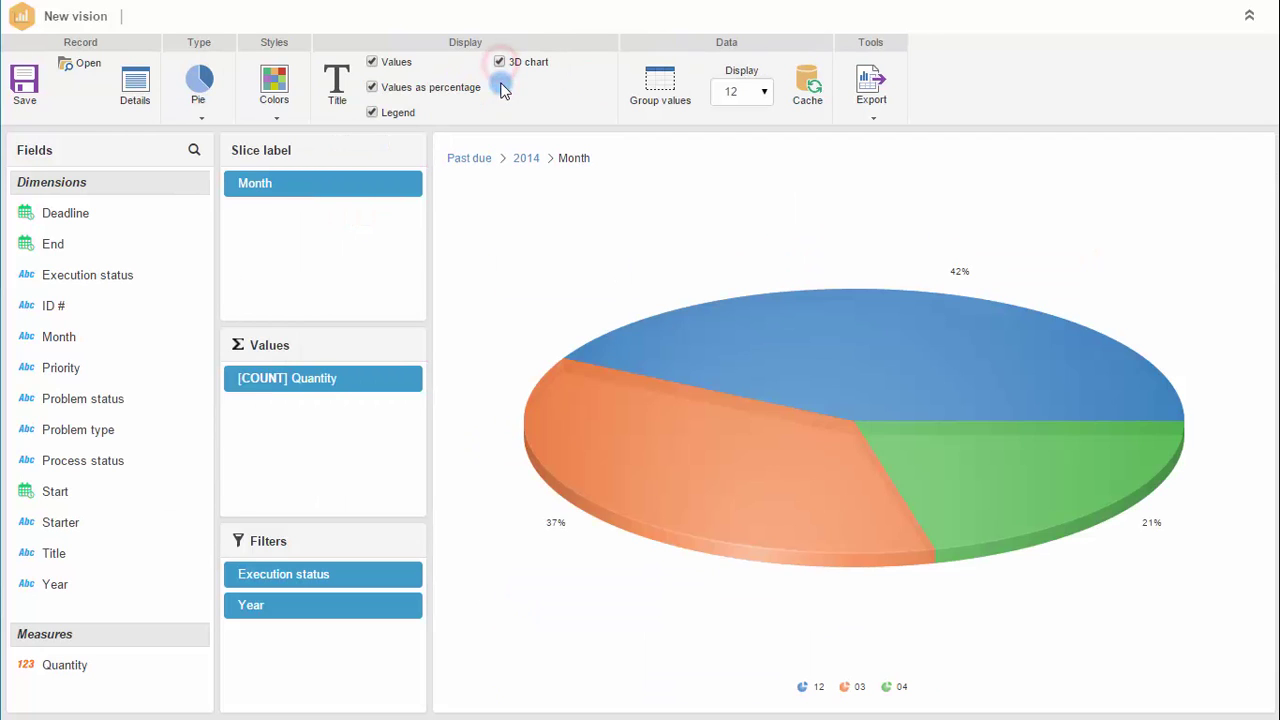
mouse_move(678, 313)
mouse_down()
mouse_move(685, 555)
mouse_move(698, 557)
mouse_up()
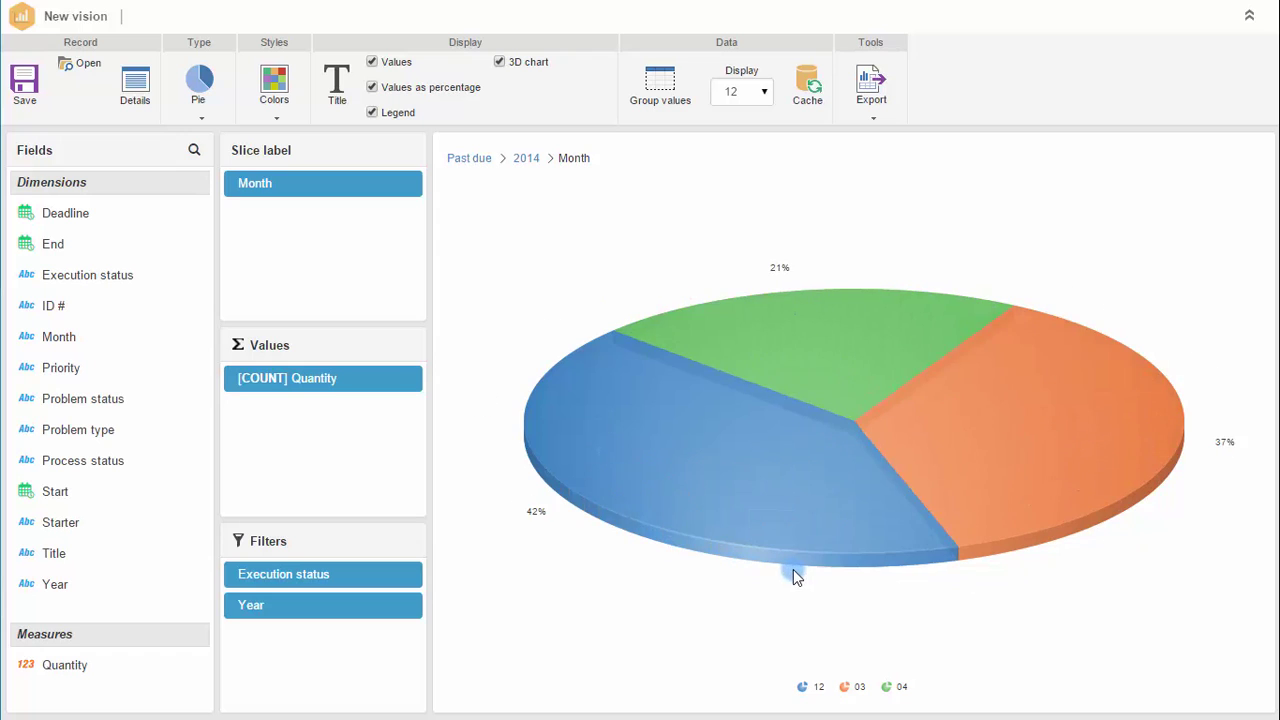
click(714, 507)
click(916, 306)
click(1053, 438)
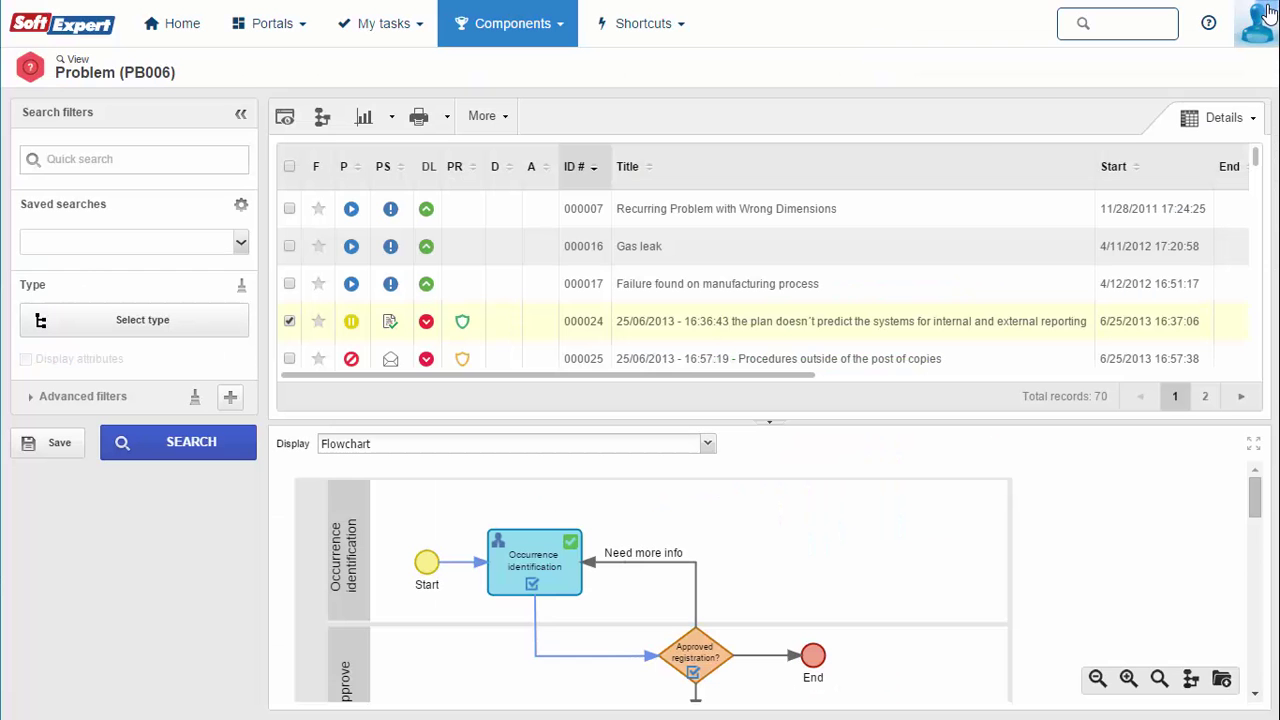
Step: Add the General advanced filter group with status, ID, title and priority fields
click(230, 396)
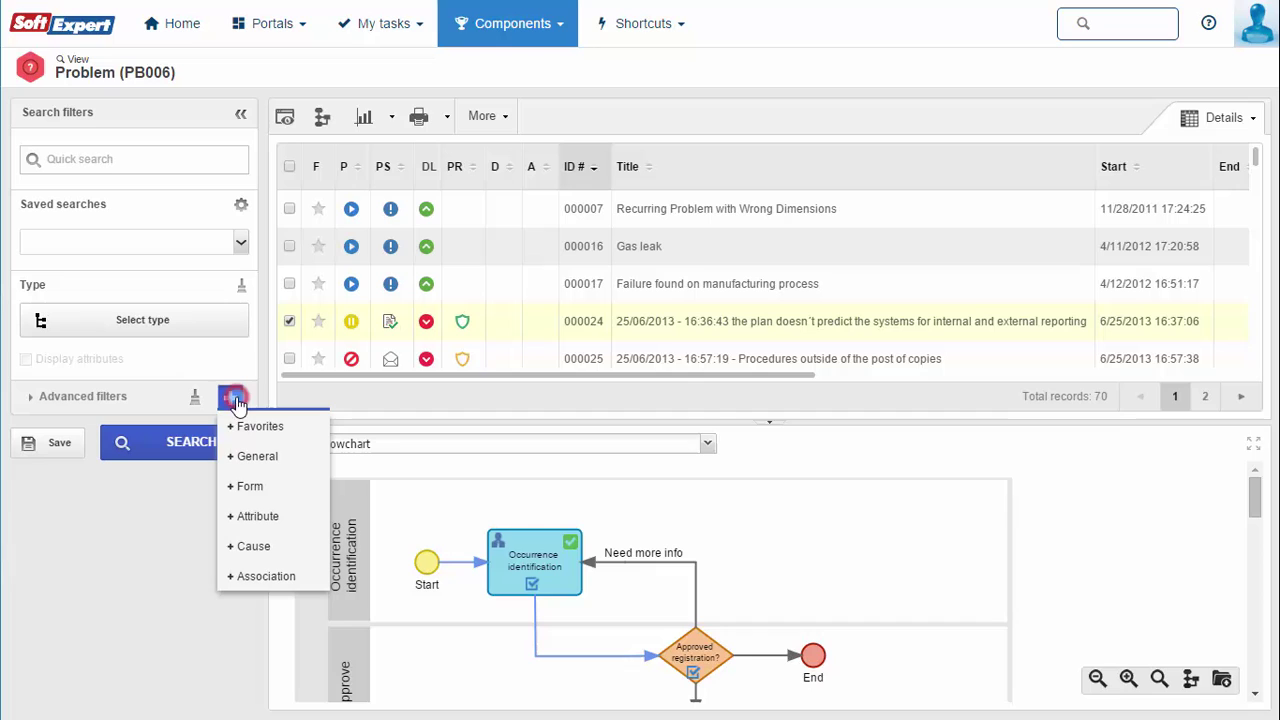
click(299, 458)
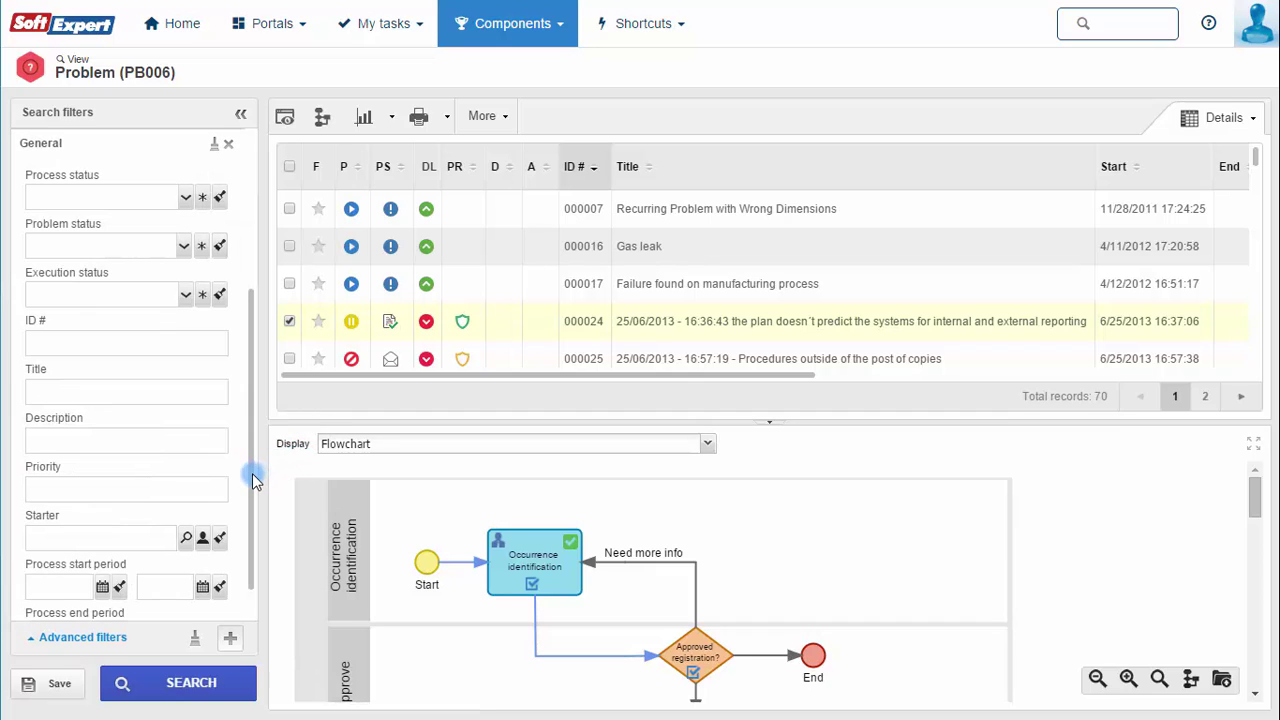
drag(250, 483, 258, 326)
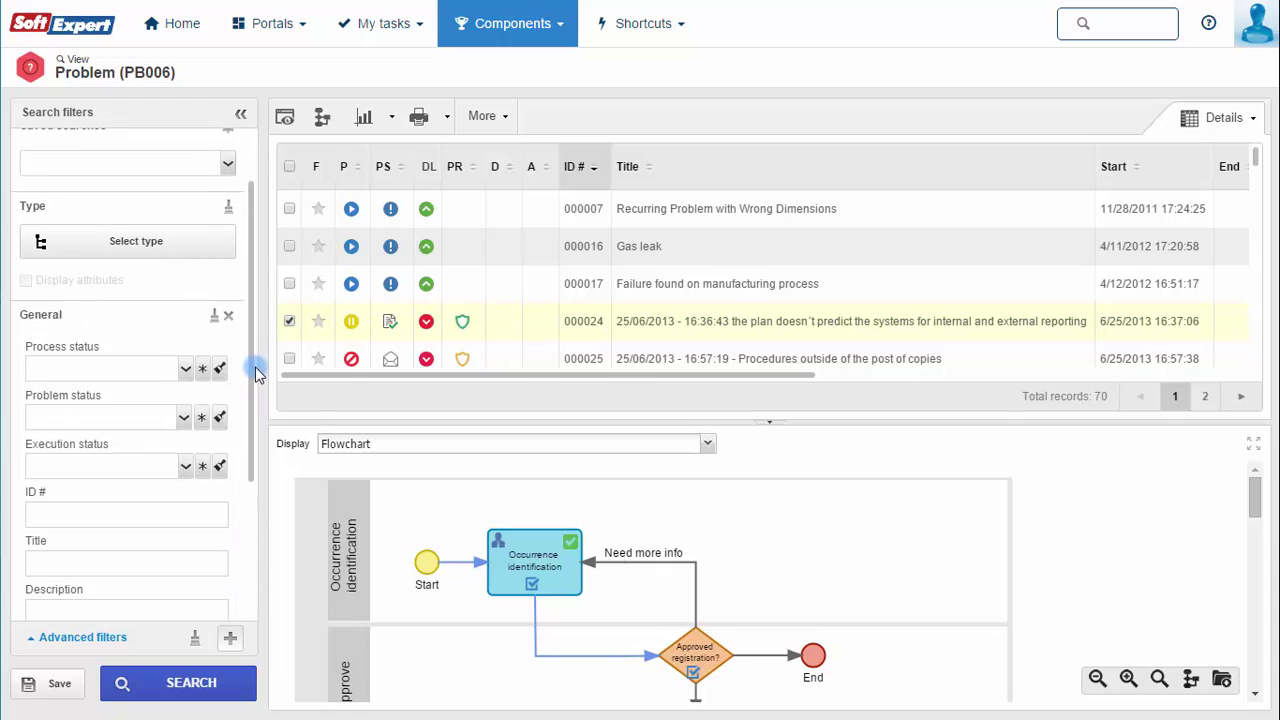